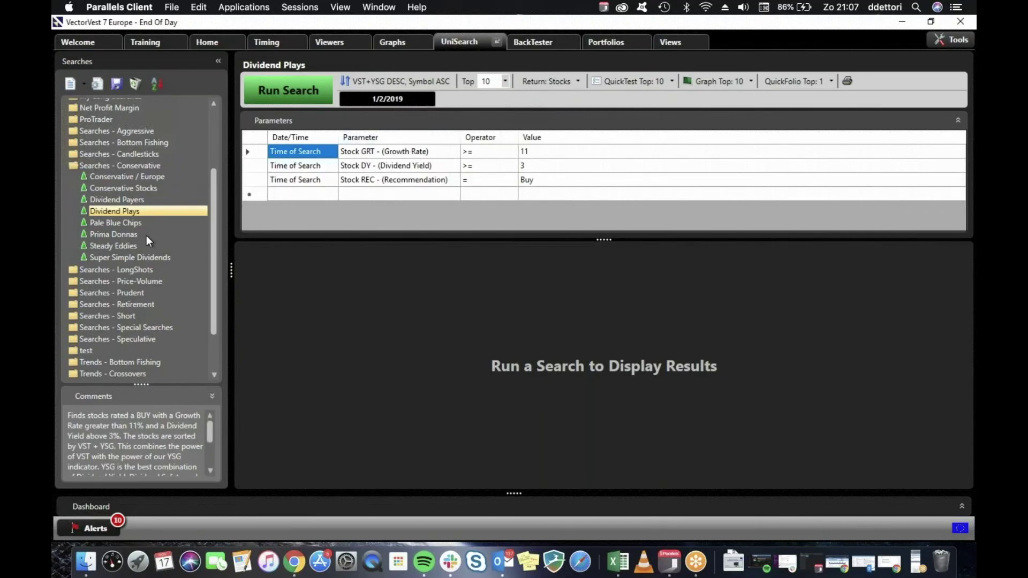
# Run the Dividend Plays search.
pyautogui.scroll(-3, 209, 436)
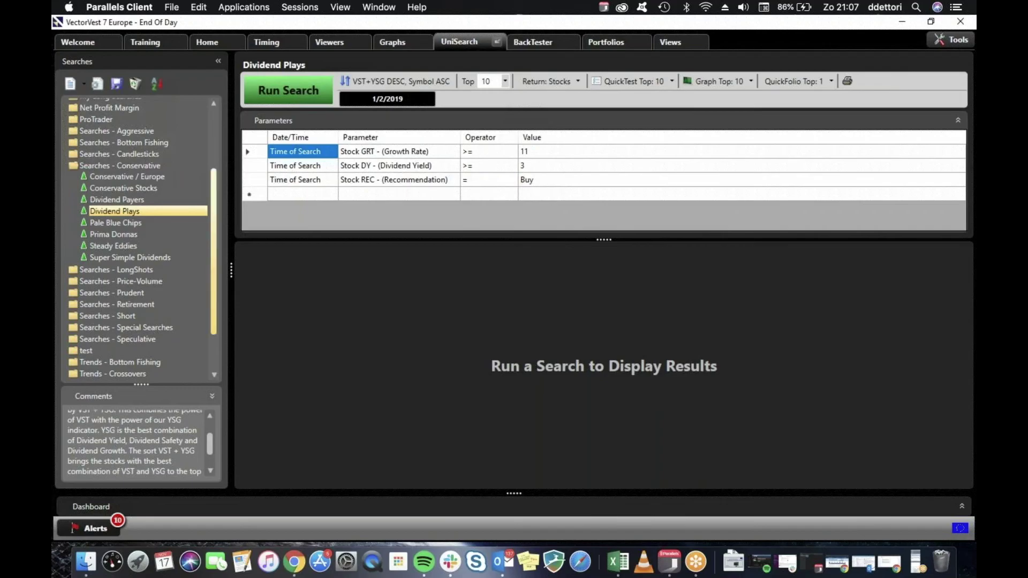
pyautogui.scroll(-3, 207, 457)
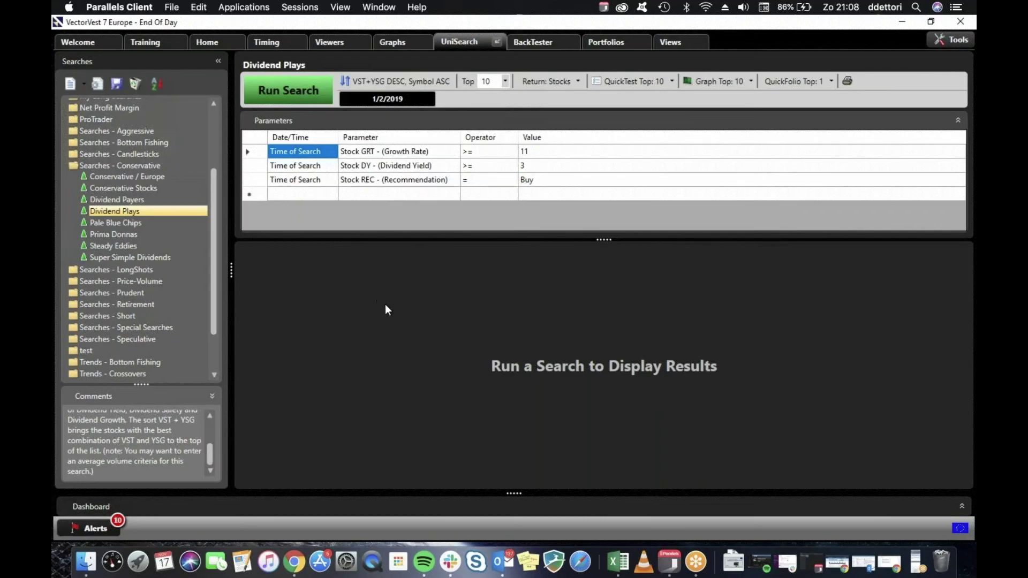
pyautogui.click(307, 92)
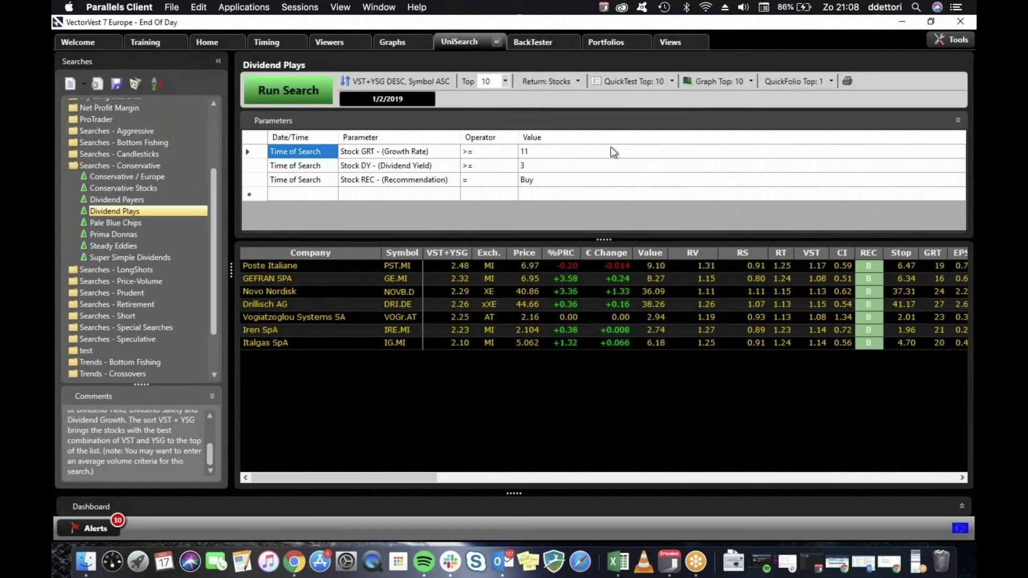
# QuickTest the seven Dividend Plays picks, noting loser DRI.DE, then load Pale Blue Chips.
pyautogui.click(625, 80)
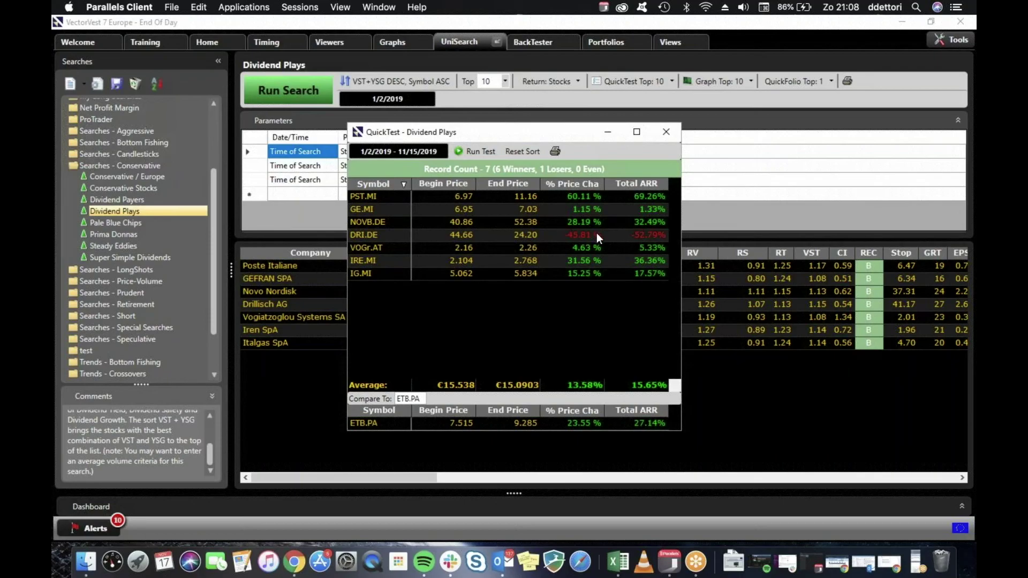
pyautogui.click(578, 236)
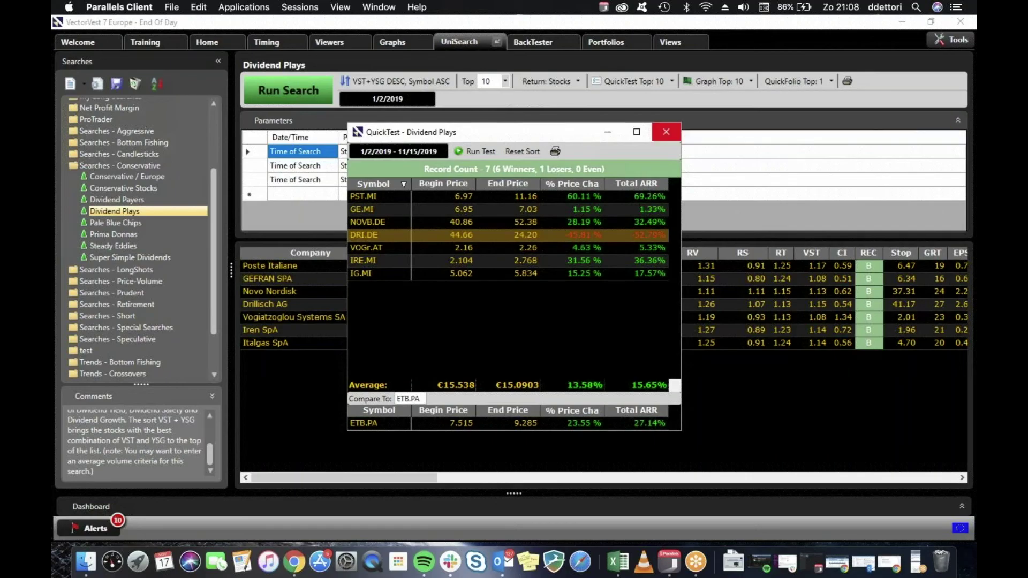
pyautogui.click(665, 132)
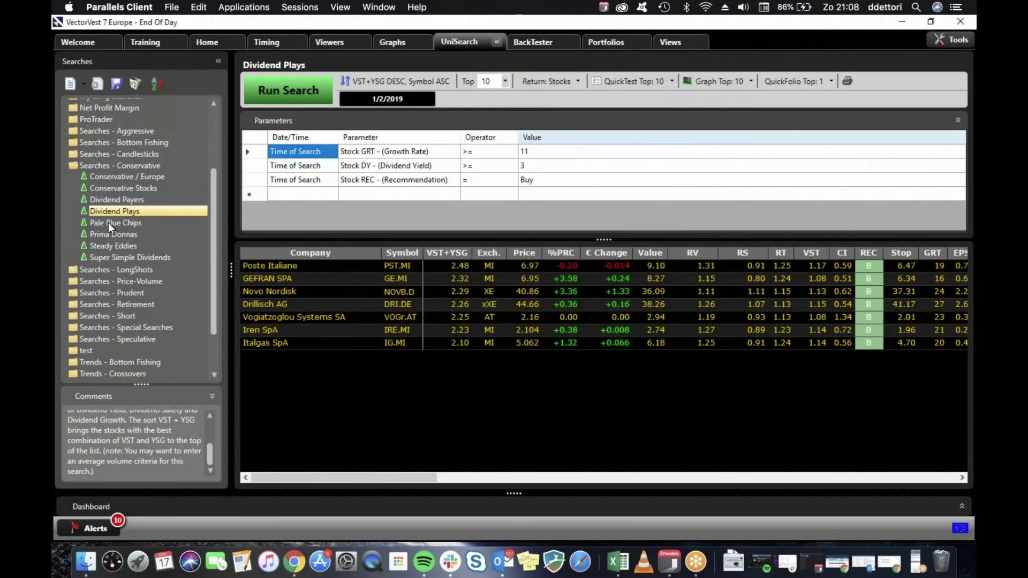
pyautogui.press('Return')
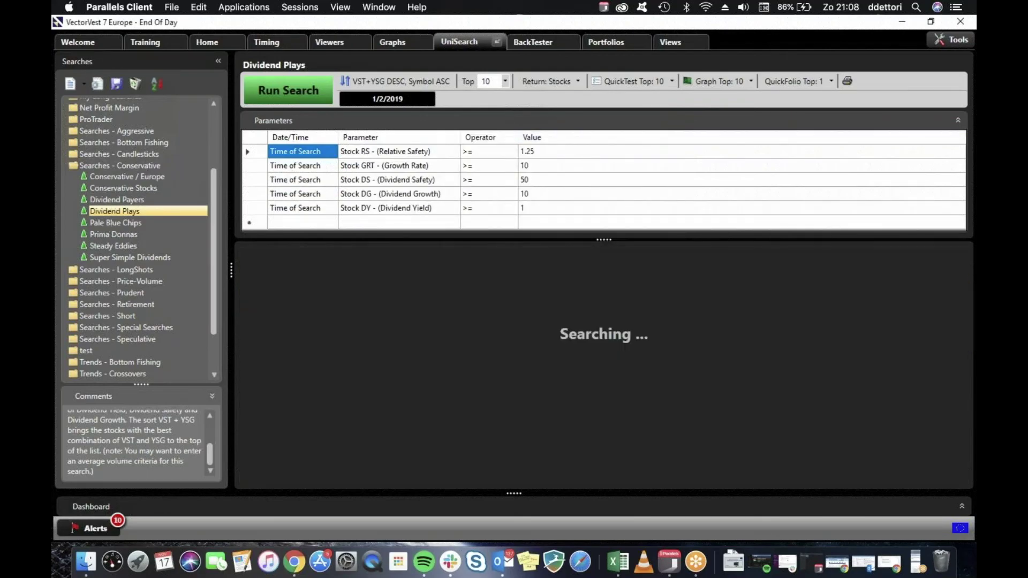
pyautogui.click(115, 223)
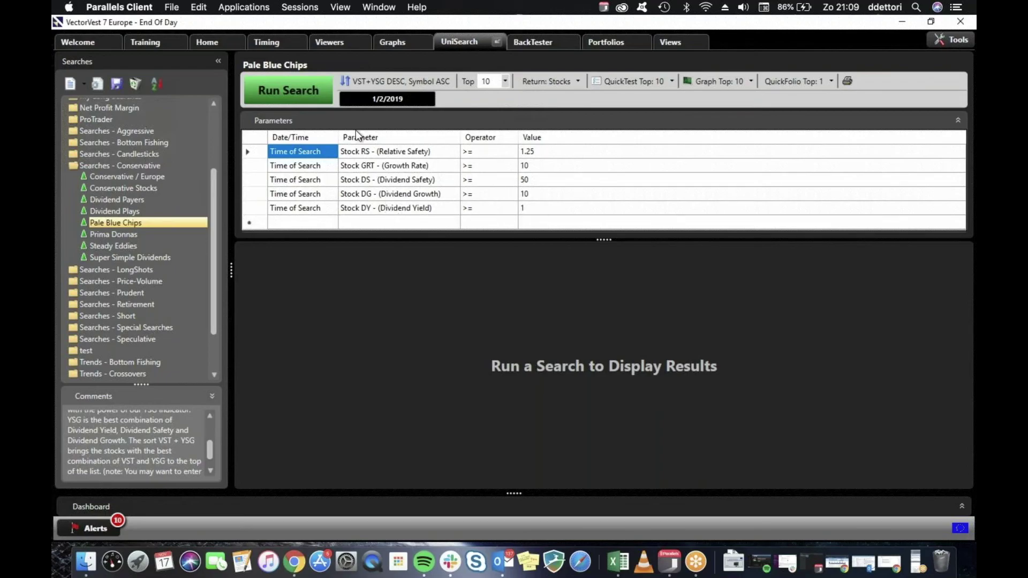
# Run Pale Blue Chips, QuickTest its ten stocks, then load the Prima Donnas search.
pyautogui.click(307, 92)
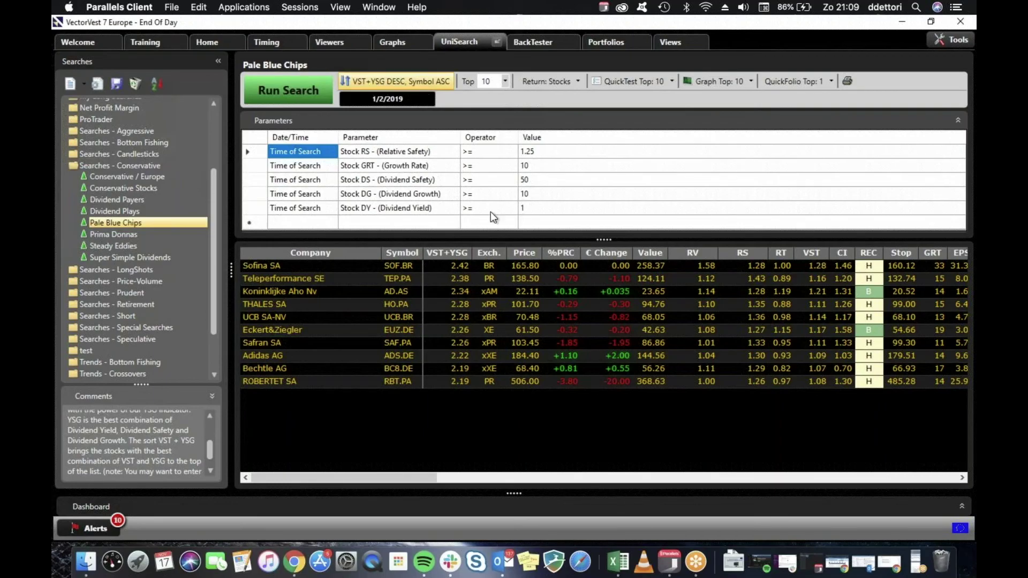
pyautogui.click(632, 81)
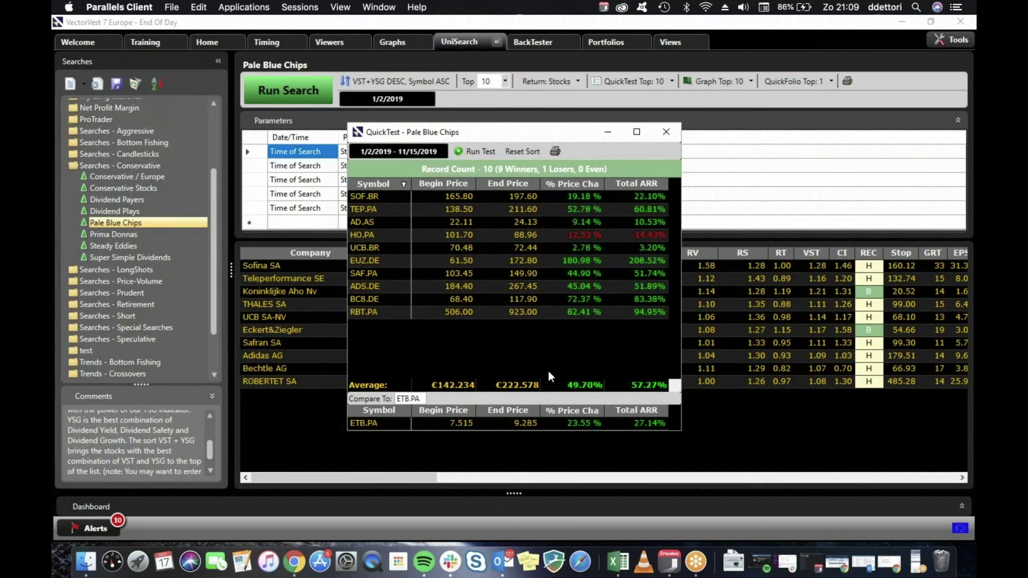
pyautogui.click(665, 132)
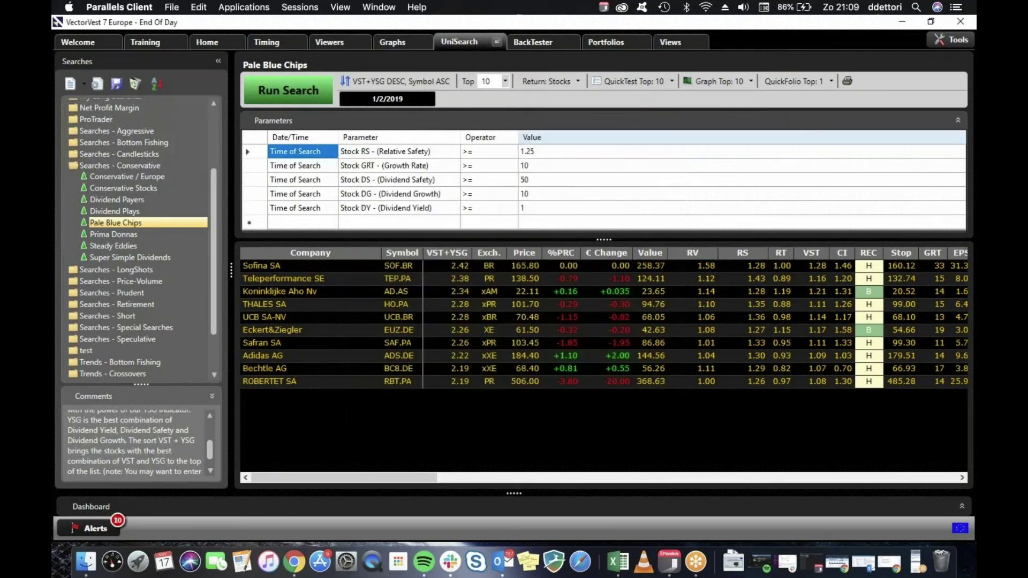
pyautogui.click(131, 234)
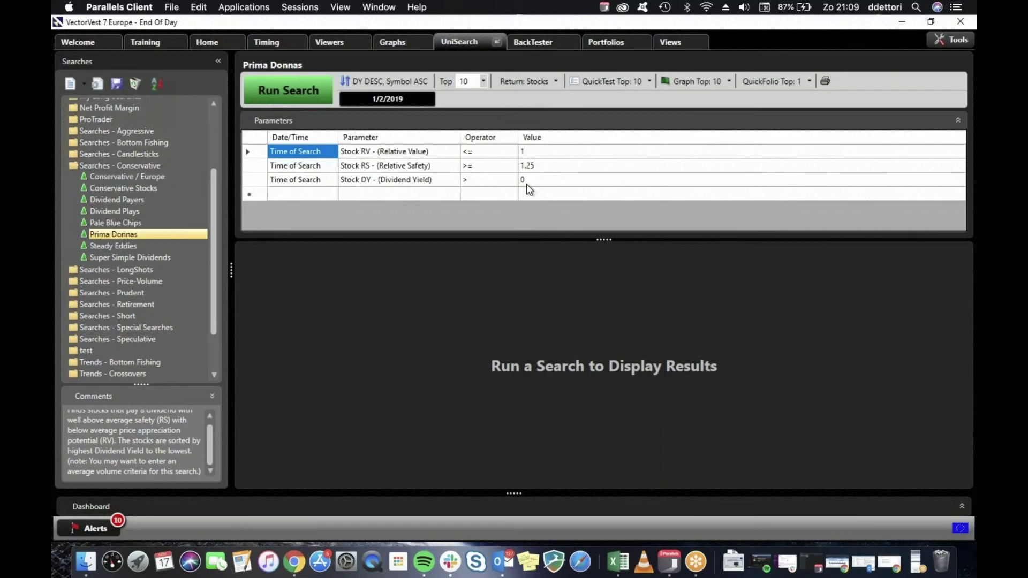
# Run Prima Donnas, QuickTest its ten stocks noting loser HEN3.DE, then load Steady Eddies.
pyautogui.click(281, 89)
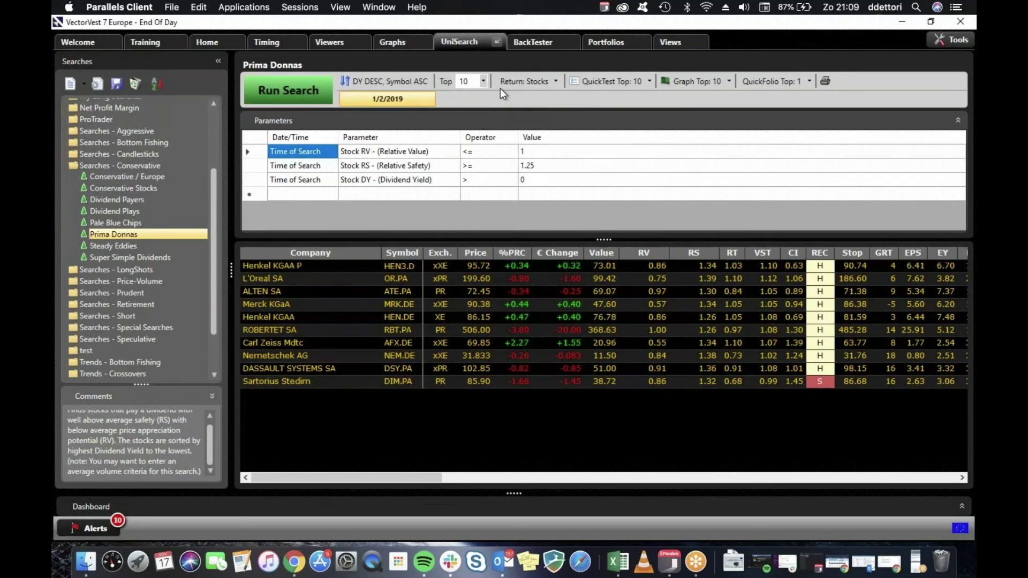
pyautogui.click(604, 81)
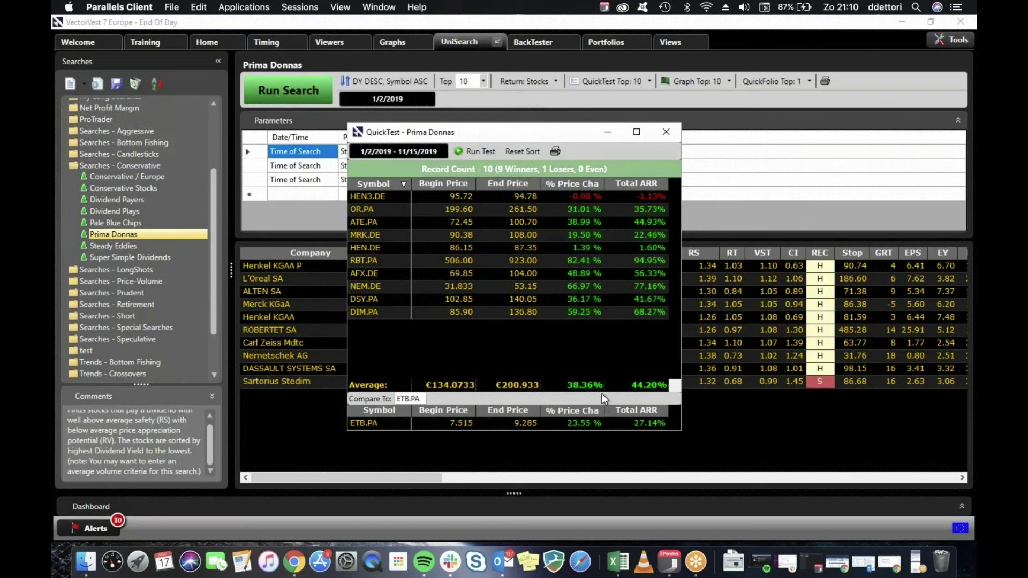
pyautogui.click(589, 199)
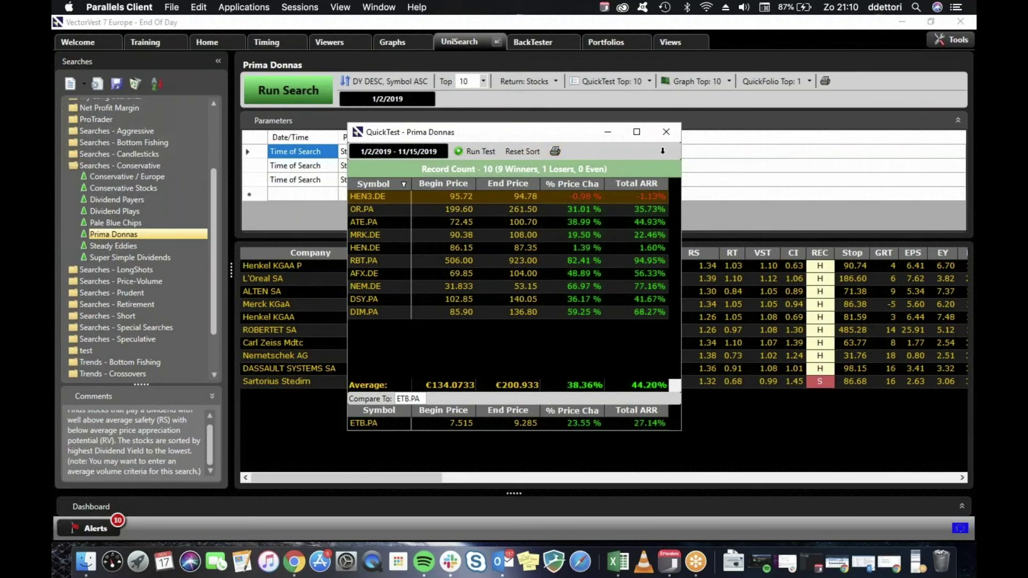
pyautogui.click(666, 133)
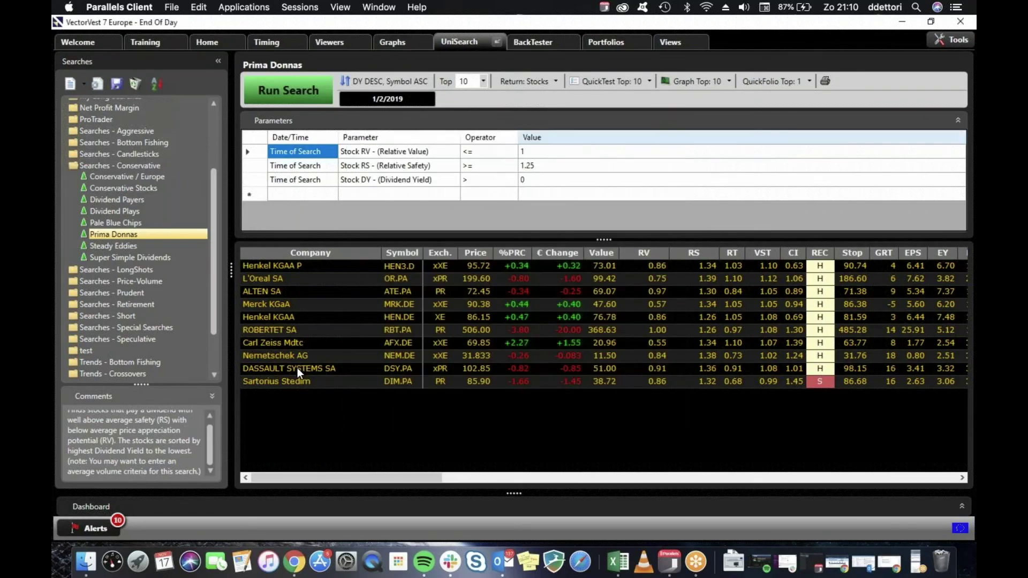
pyautogui.click(130, 246)
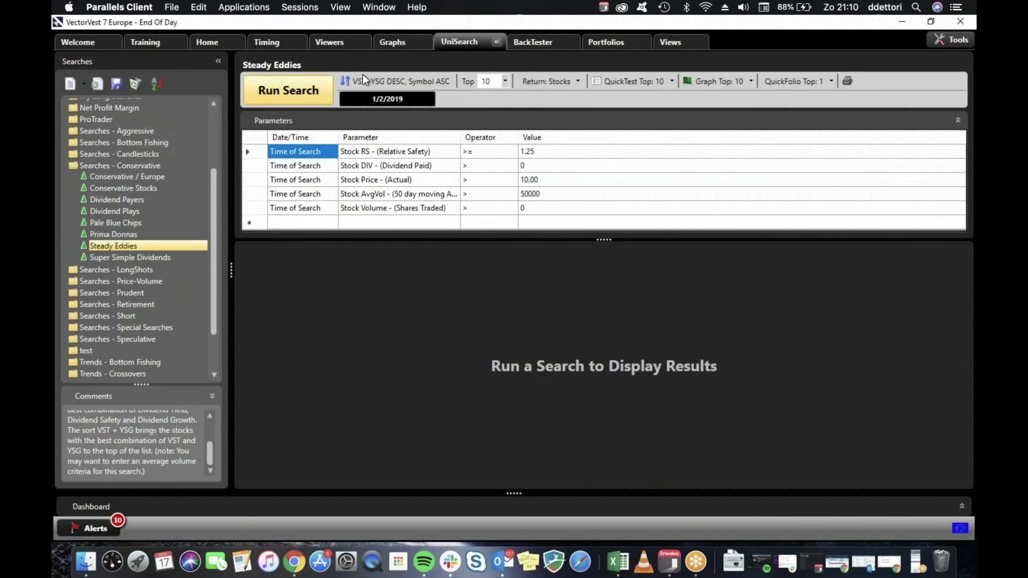
# Run Steady Eddies and QuickTest its ten results: 7 winners, 3 losers.
pyautogui.click(300, 92)
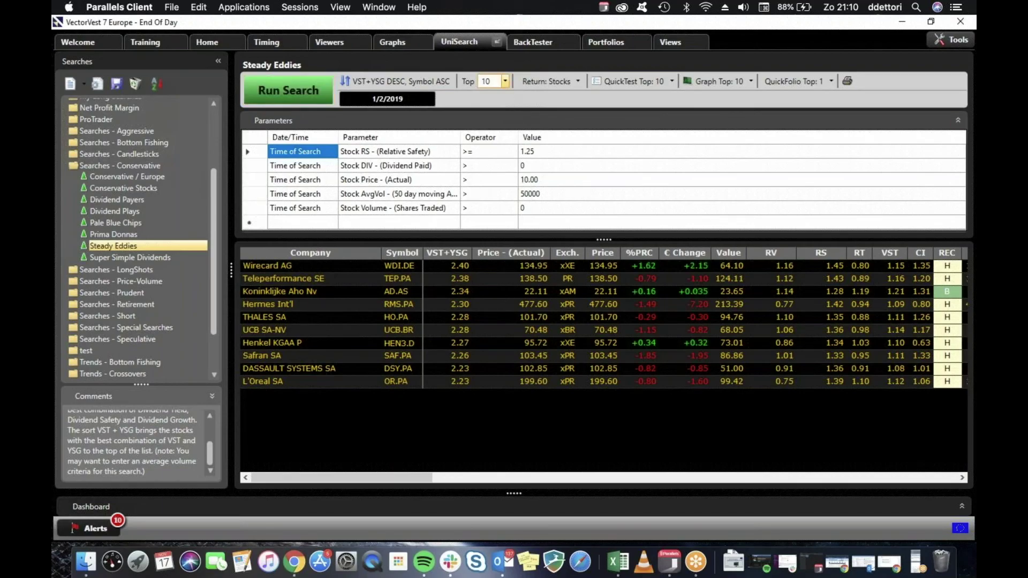
pyautogui.click(622, 80)
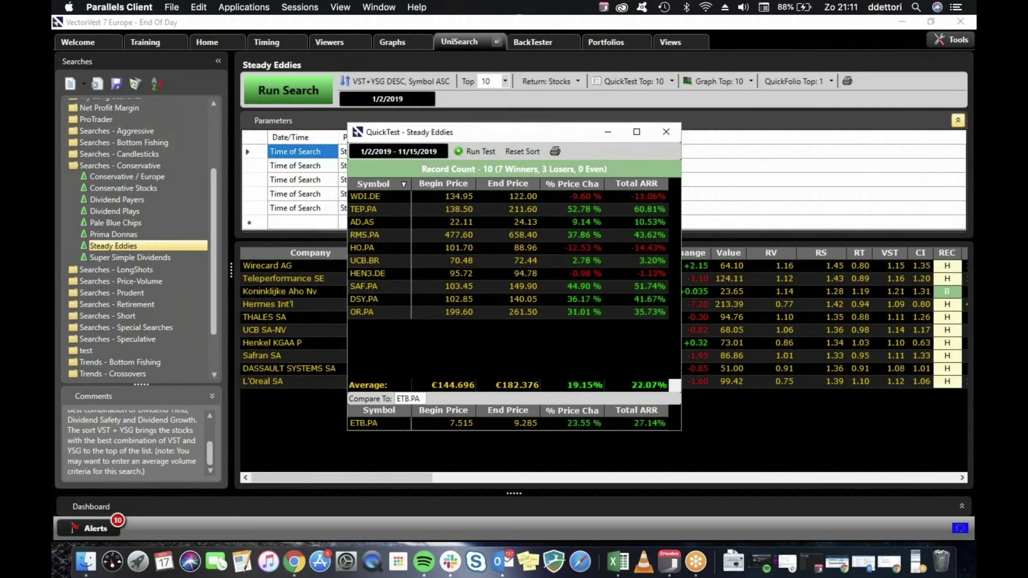
pyautogui.click(666, 132)
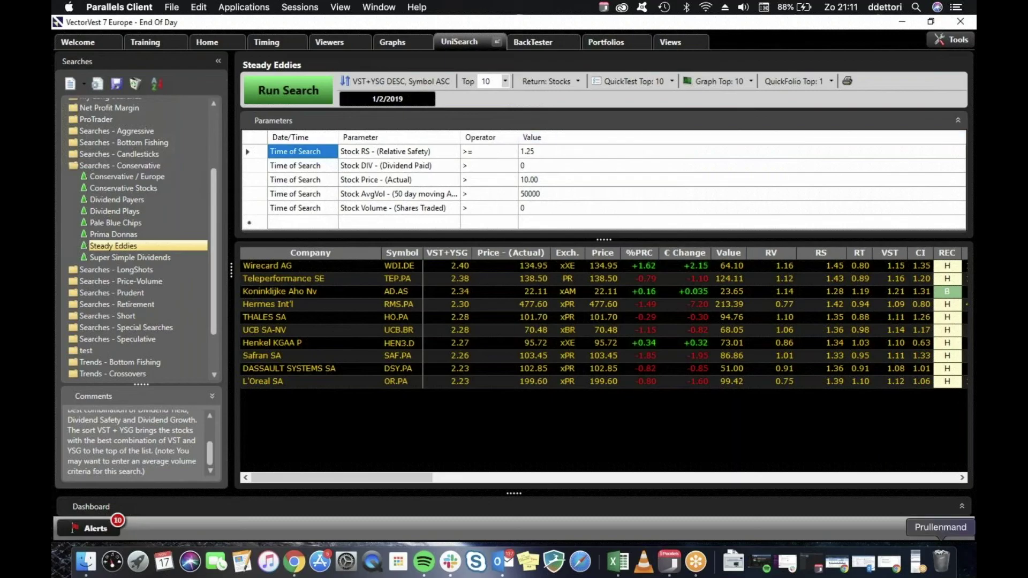
pyautogui.click(919, 566)
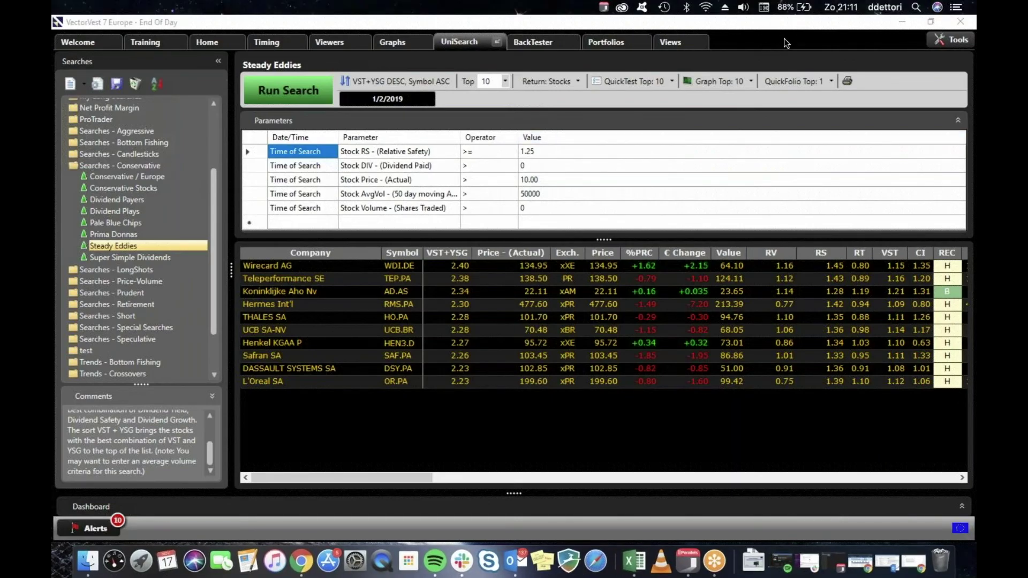
pyautogui.click(120, 257)
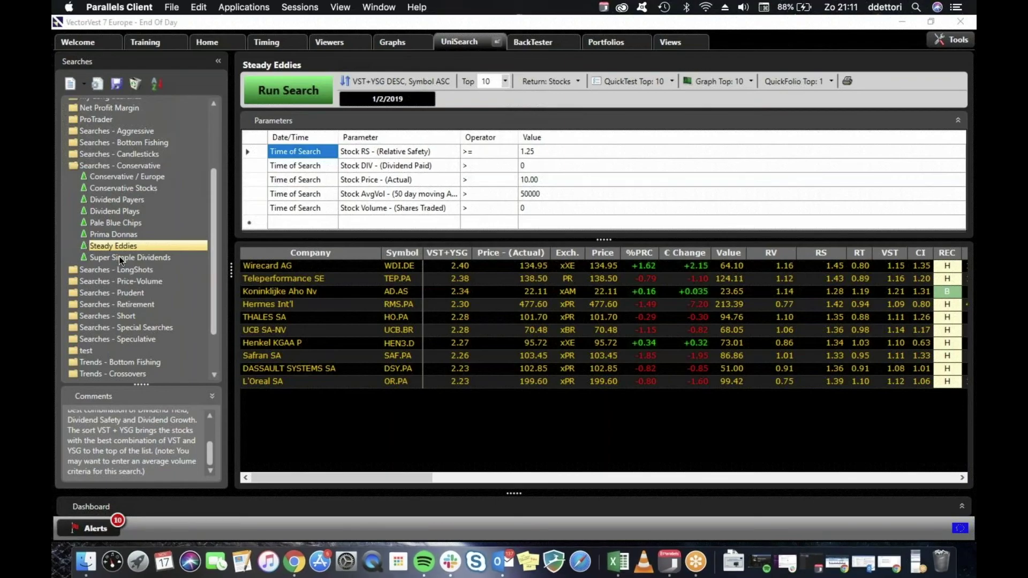
# Load, run and QuickTest Super Simple Dividends, with AFONE ranked on top.
pyautogui.click(118, 257)
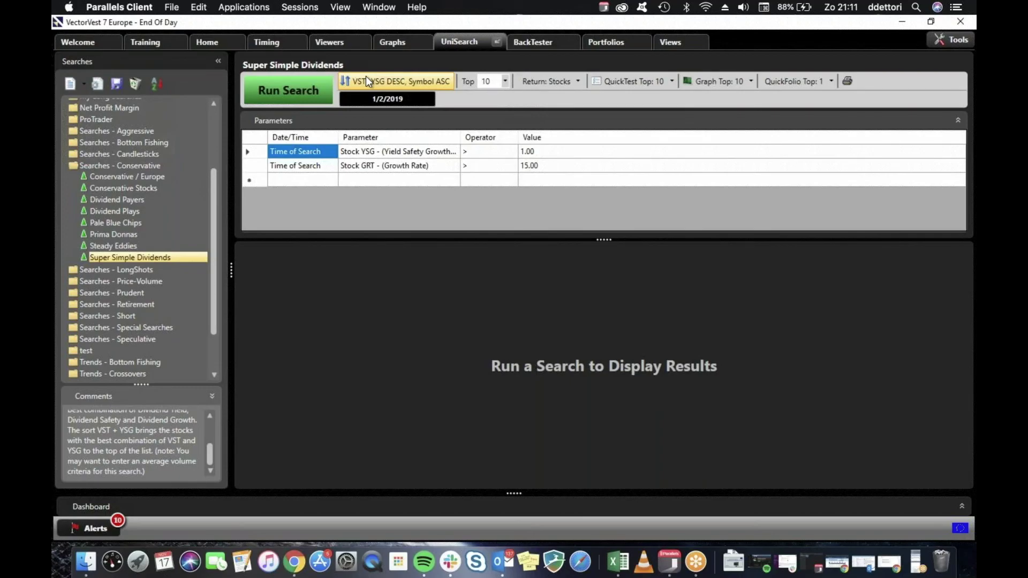
pyautogui.click(304, 86)
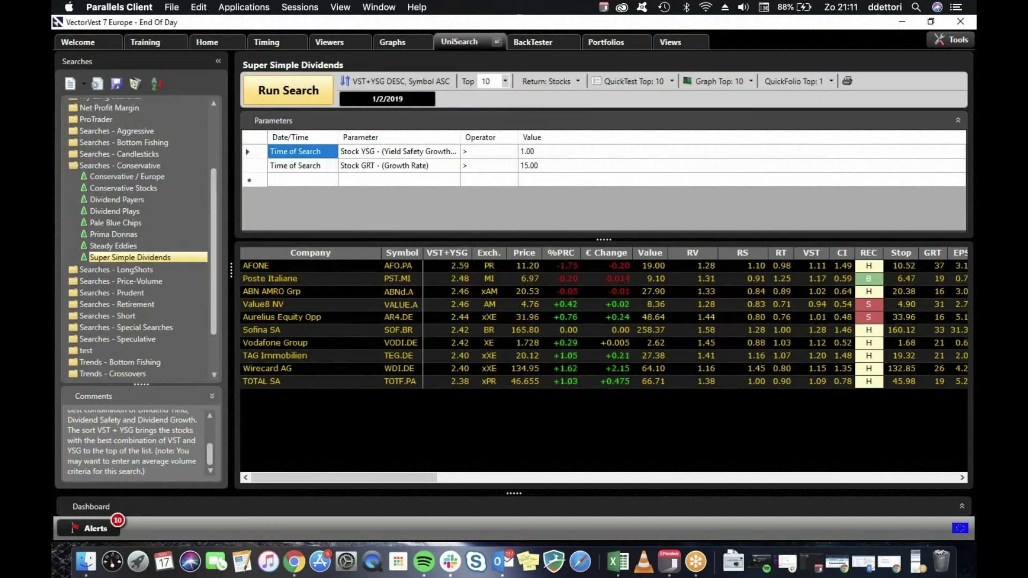
pyautogui.click(629, 82)
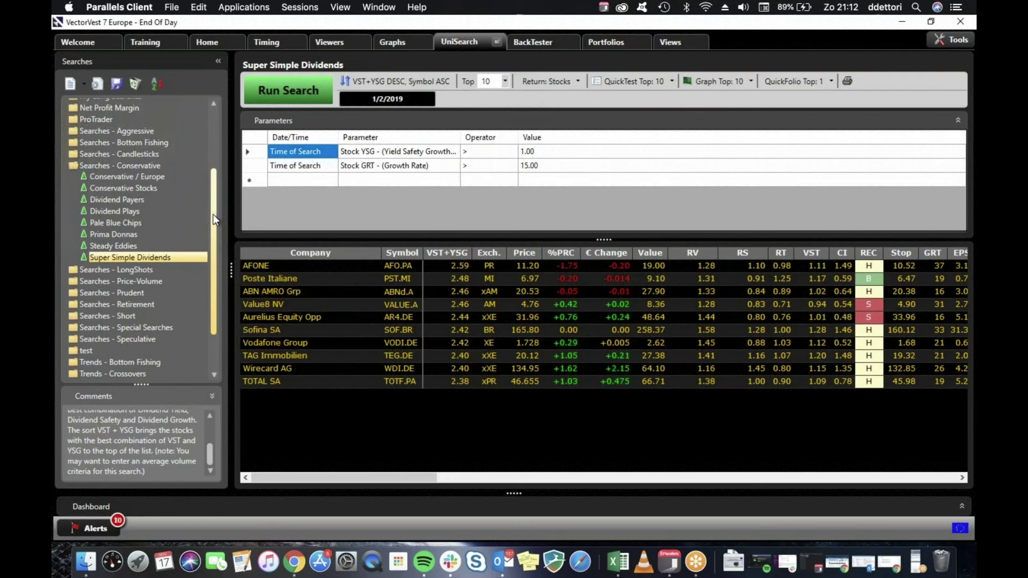
# Expand the Searches - Retirement folder in the Searches tree.
pyautogui.scroll(-2, 213, 224)
pyautogui.moveTo(213, 233); pyautogui.dragTo(212, 262)
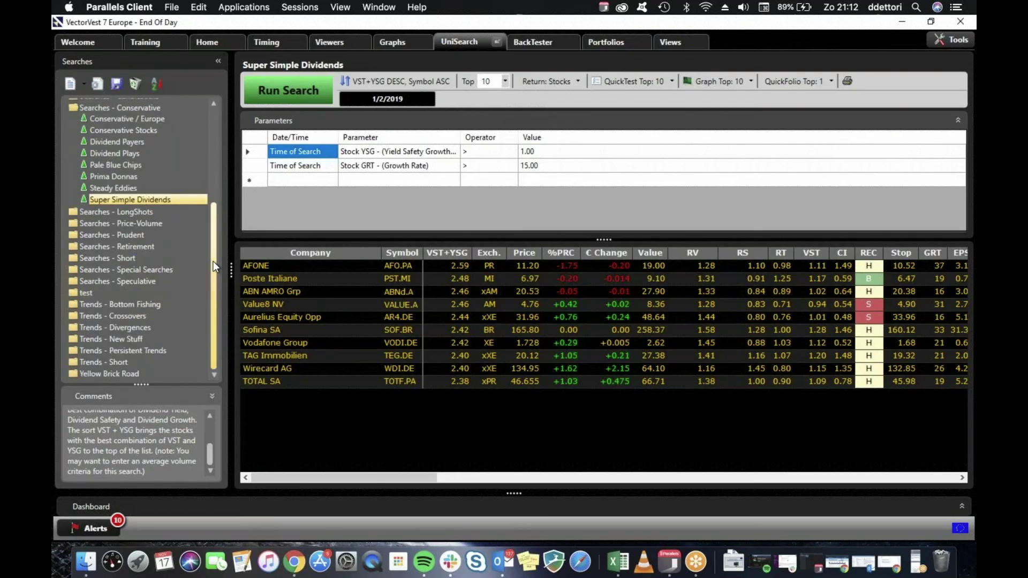
pyautogui.doubleClick(130, 245)
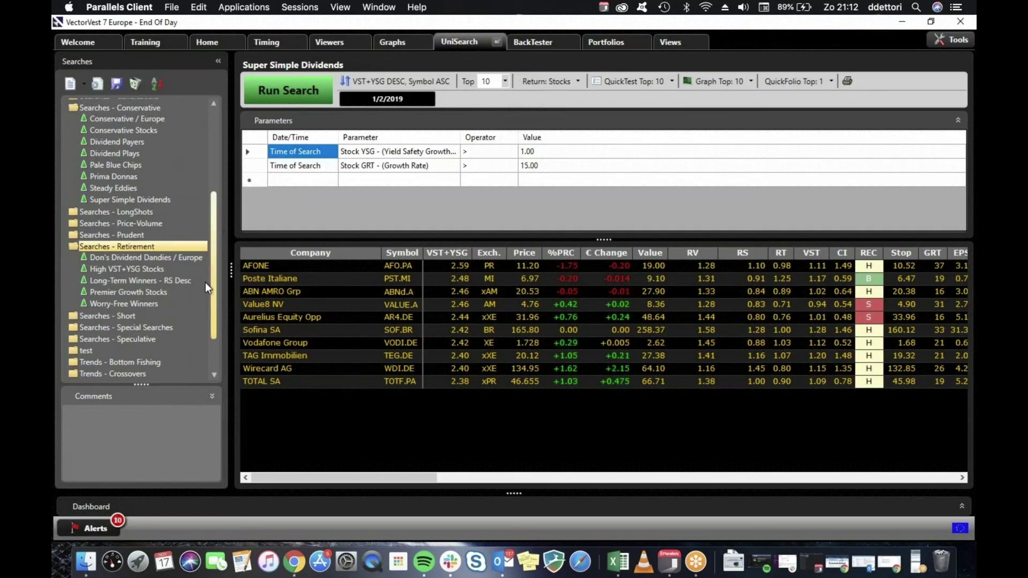
pyautogui.scroll(-3, 205, 281)
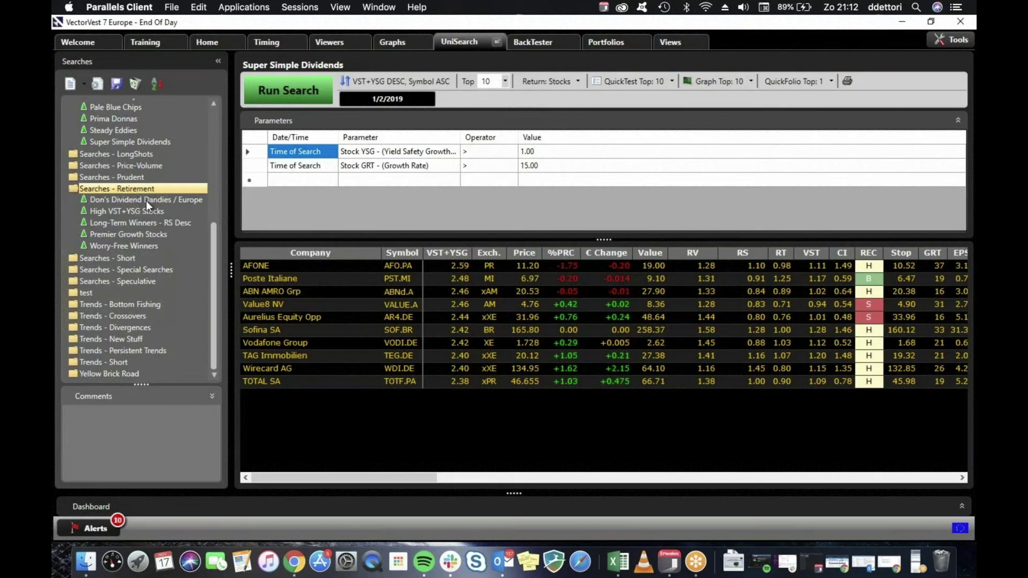
# Run and QuickTest Don's Dividend Dandies / Europe: 5 winners, 5 losers, 11.31% ARR.
pyautogui.click(146, 201)
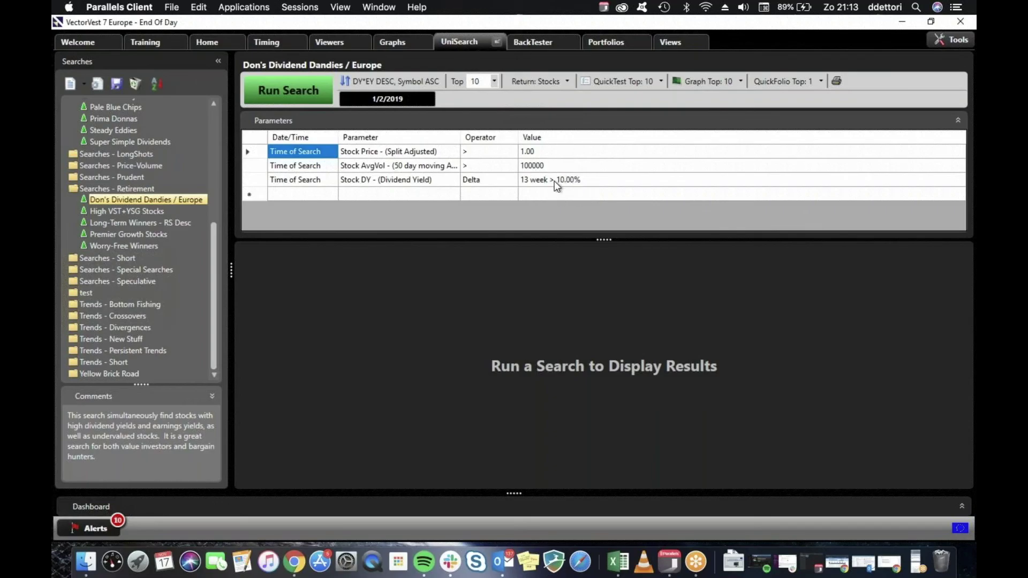
pyautogui.click(302, 94)
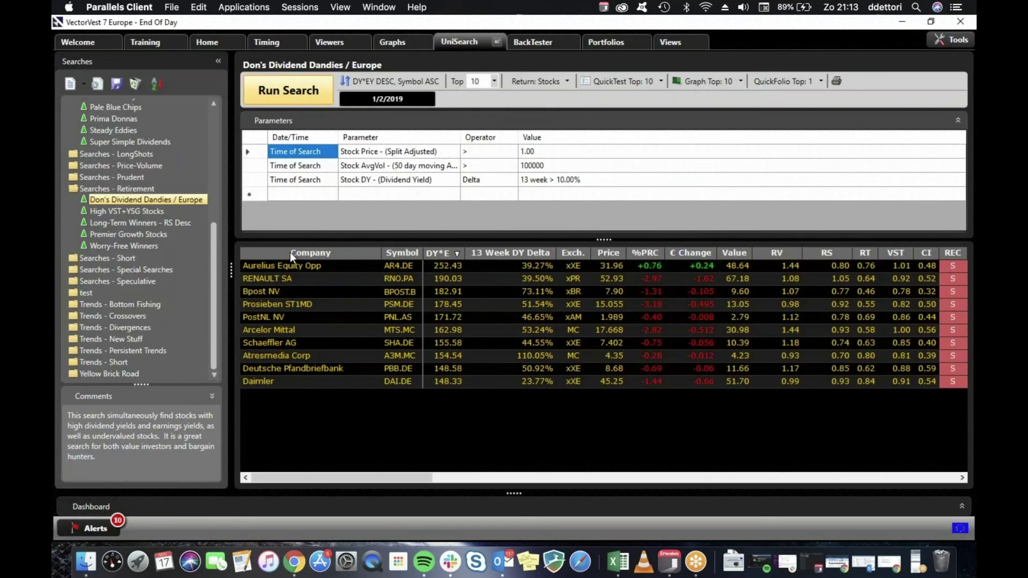
pyautogui.click(619, 80)
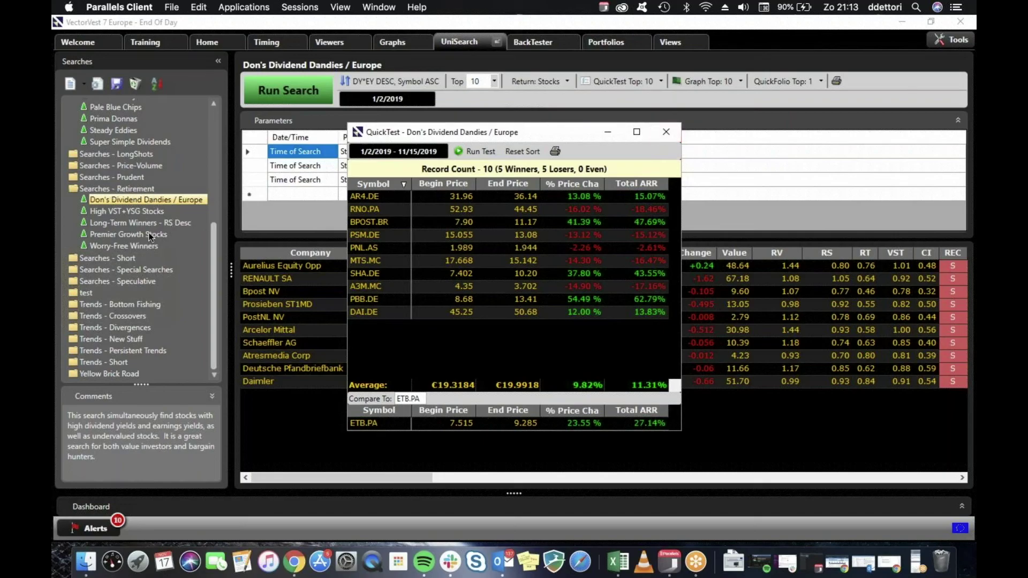
# Load High VST+YSG Stocks and review its Stock Exchange choices without changing them.
pyautogui.click(667, 131)
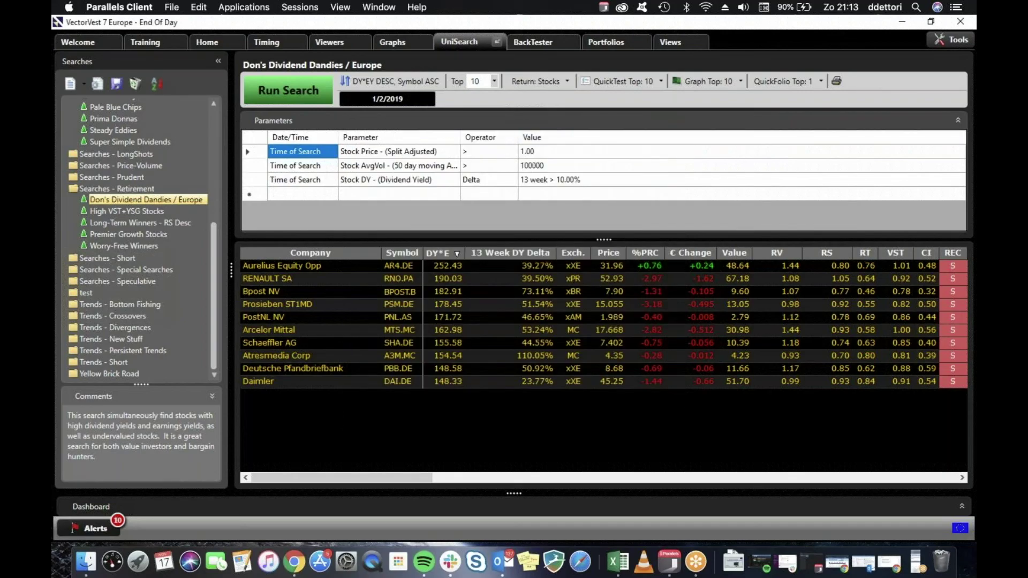
pyautogui.click(182, 211)
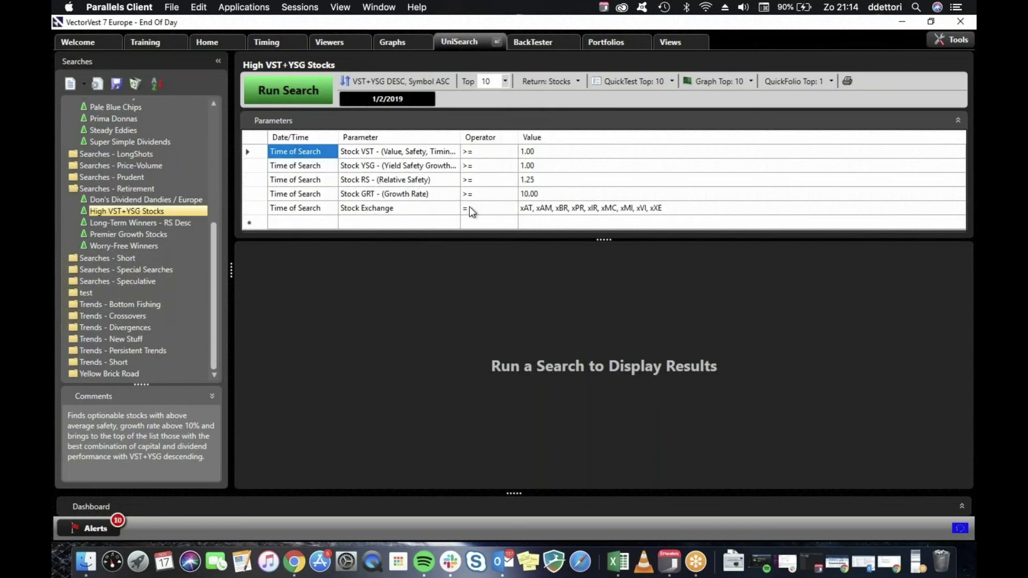
pyautogui.doubleClick(552, 211)
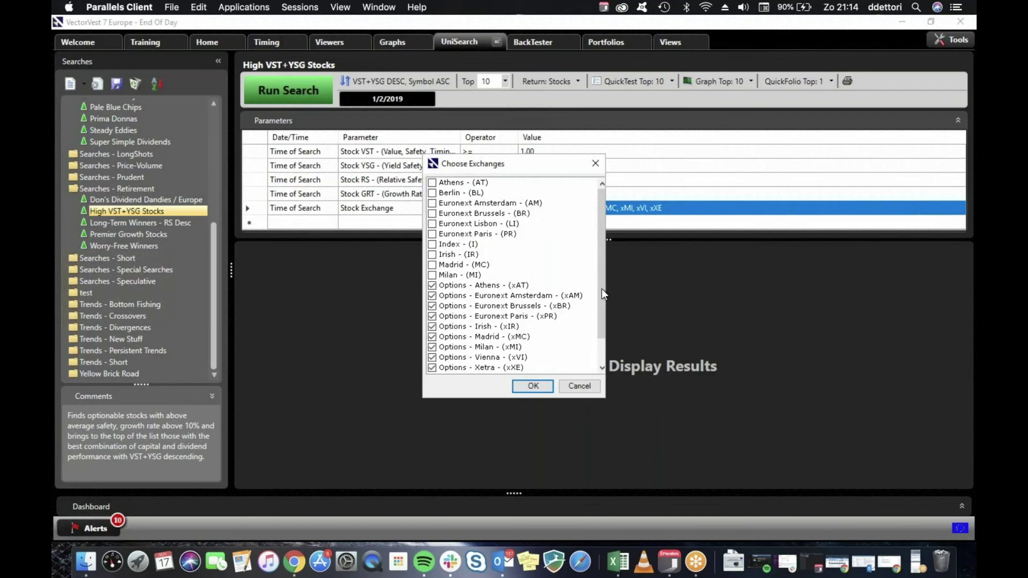
pyautogui.moveTo(602, 292); pyautogui.dragTo(602, 317)
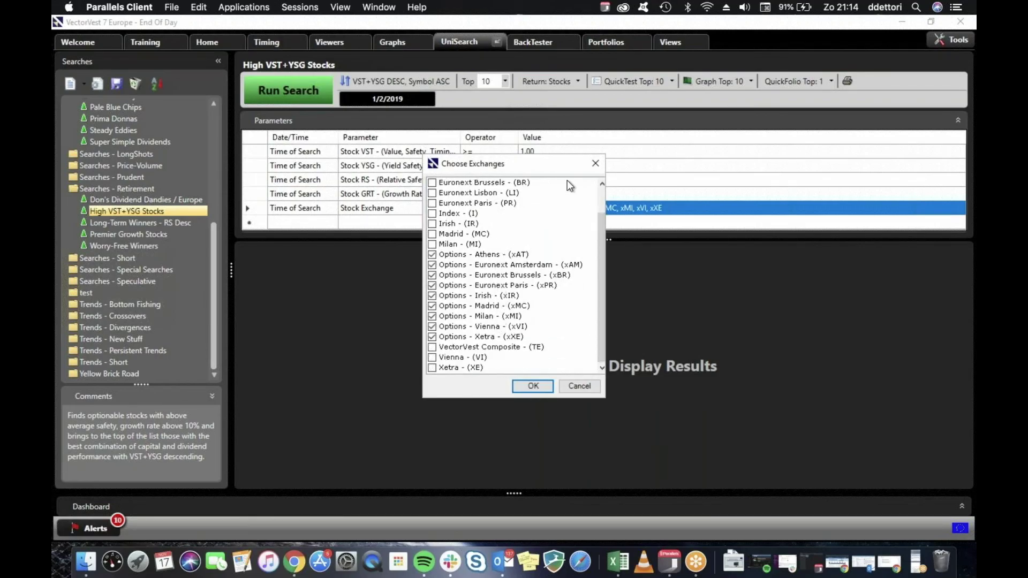
pyautogui.click(595, 161)
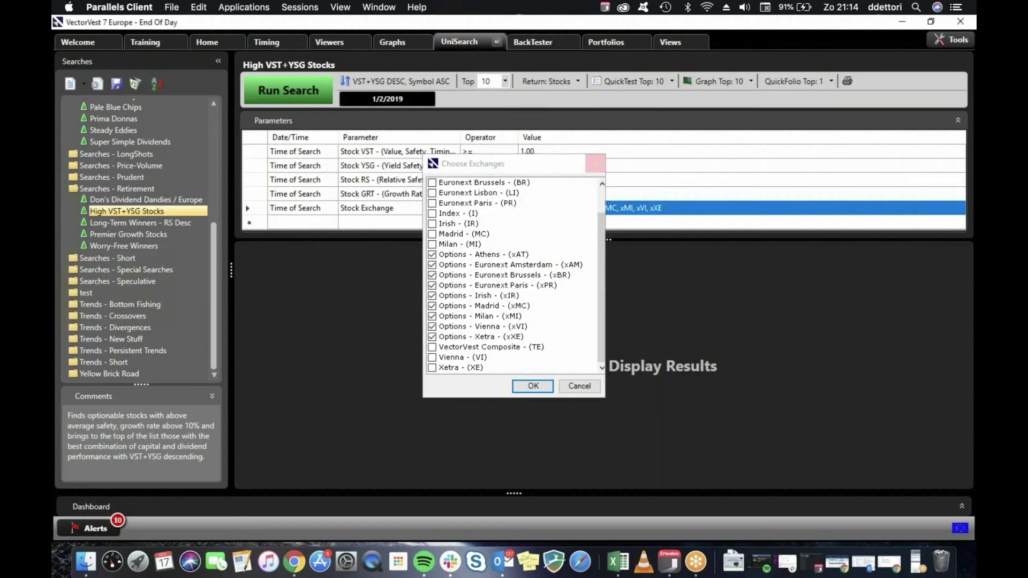
# Run and QuickTest High VST+YSG Stocks: 8 winners, 2 losers, 33.77% ARR.
pyautogui.click(302, 91)
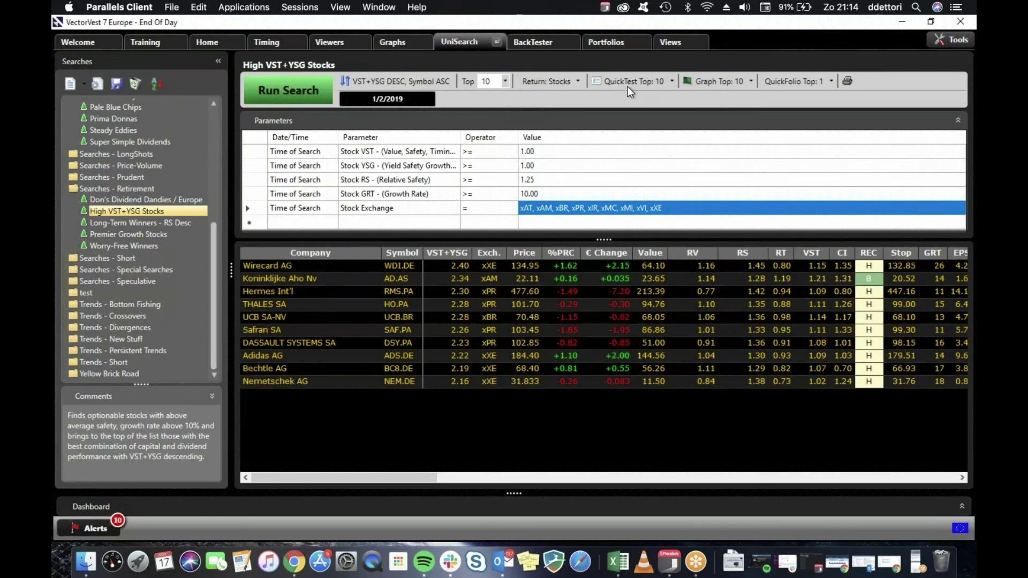
pyautogui.click(627, 85)
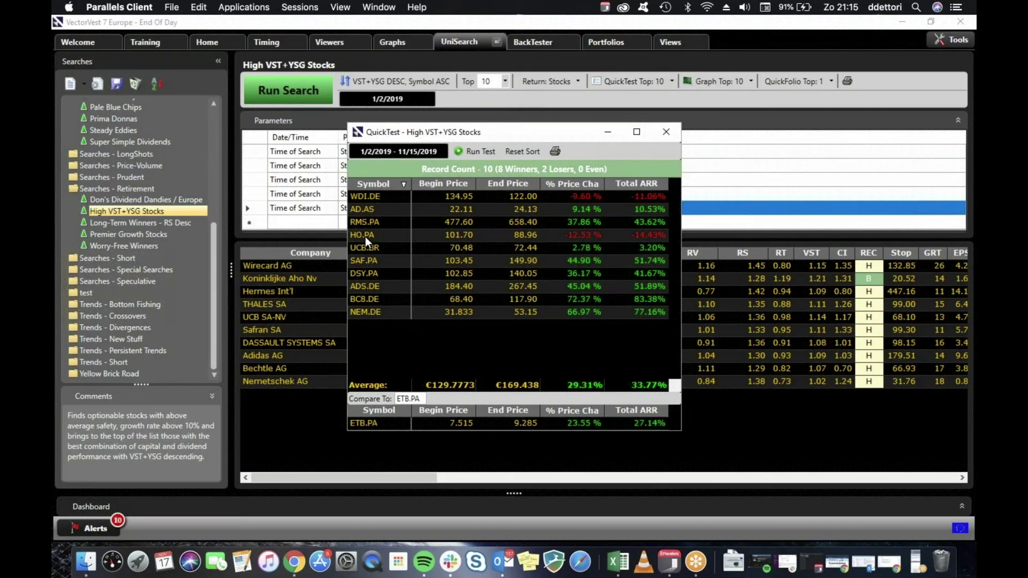
pyautogui.click(666, 132)
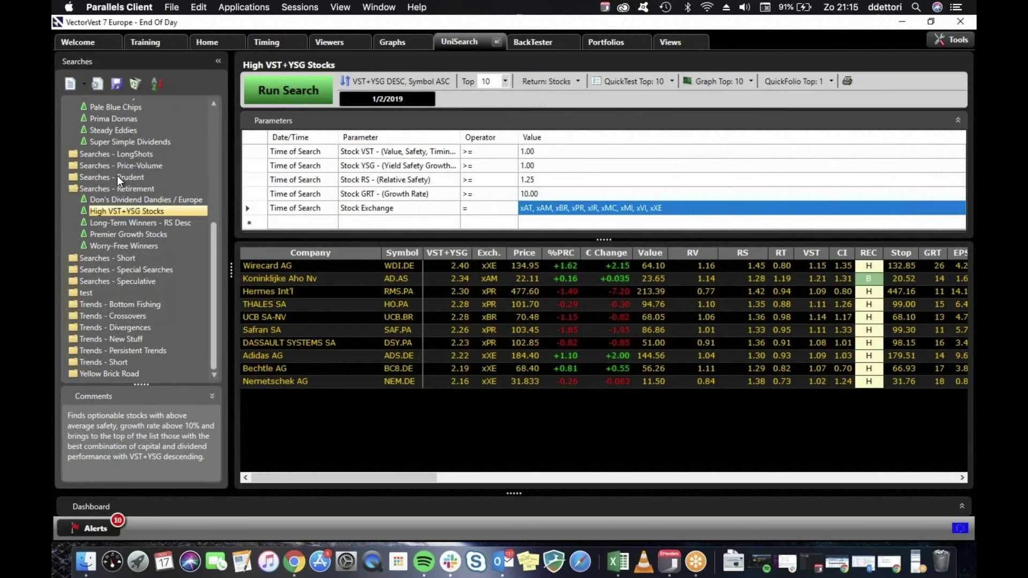
# Run and QuickTest Long-Term Winners - RS Desc: 7 winners, 3 losers, 29.19% ARR.
pyautogui.click(133, 223)
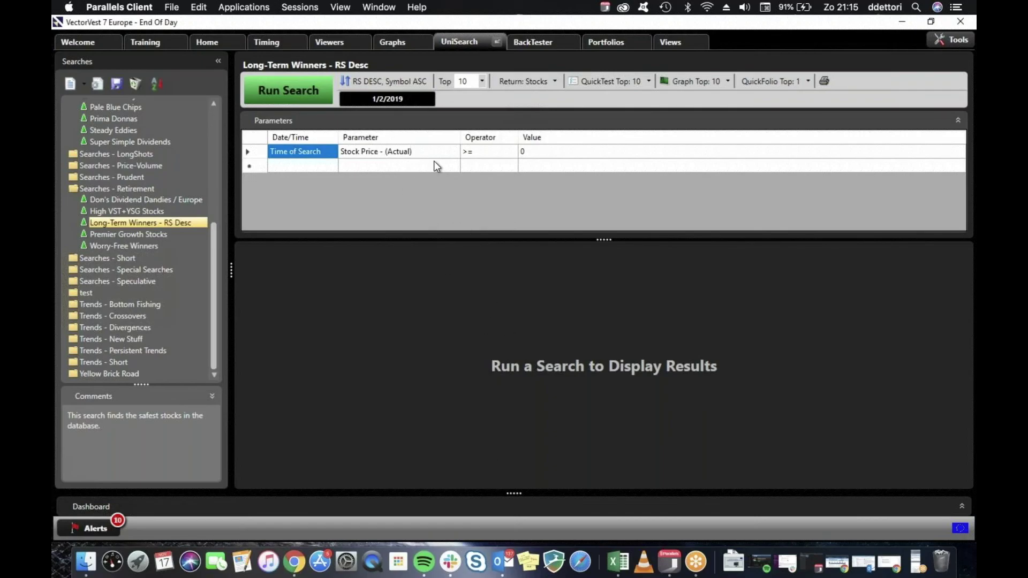
pyautogui.click(316, 93)
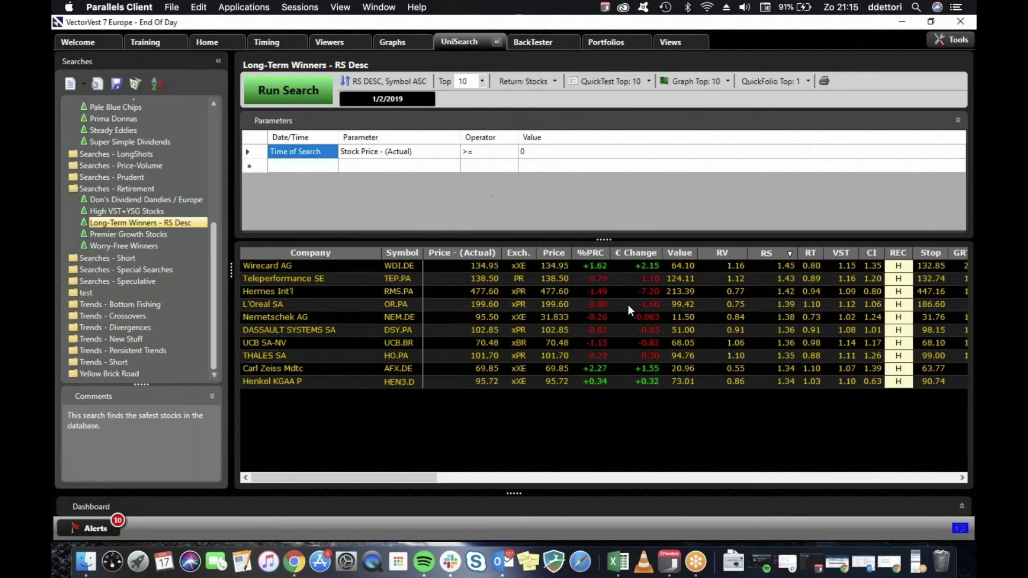
pyautogui.click(600, 82)
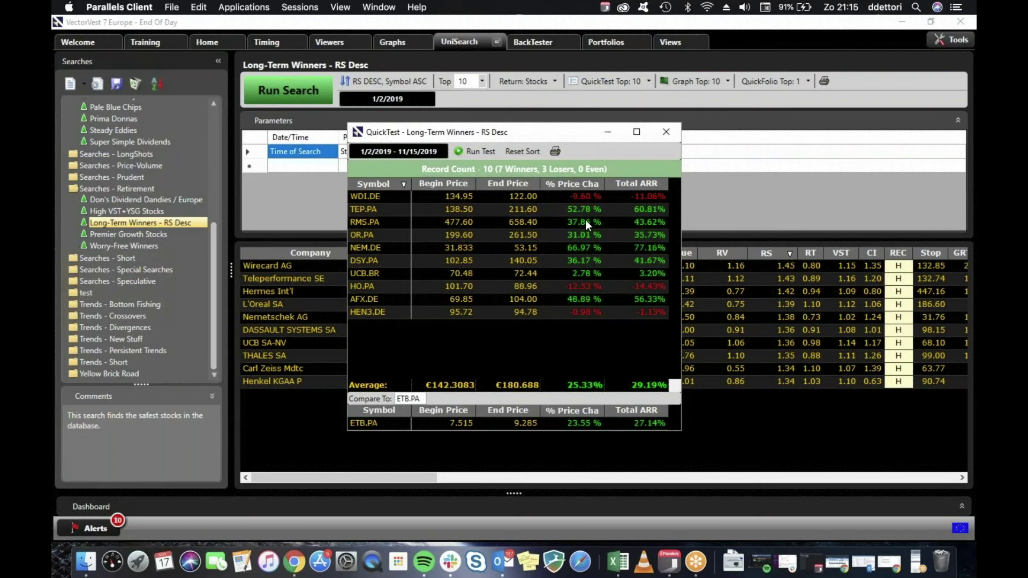
pyautogui.click(665, 133)
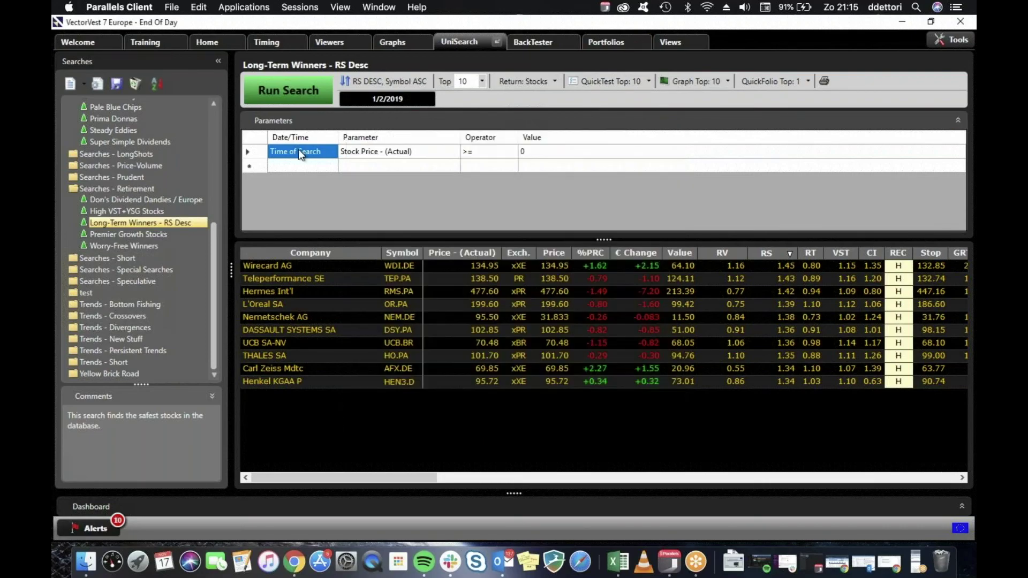
# Run and QuickTest Premier Growth Stocks: 7 winners, 3 losers, 13.55% ARR.
pyautogui.click(150, 234)
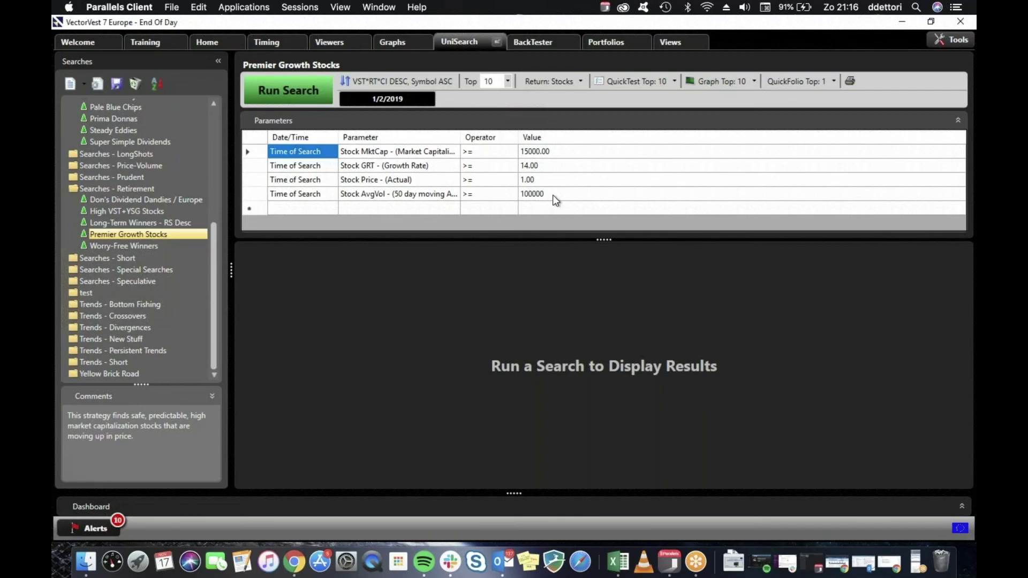
pyautogui.click(293, 93)
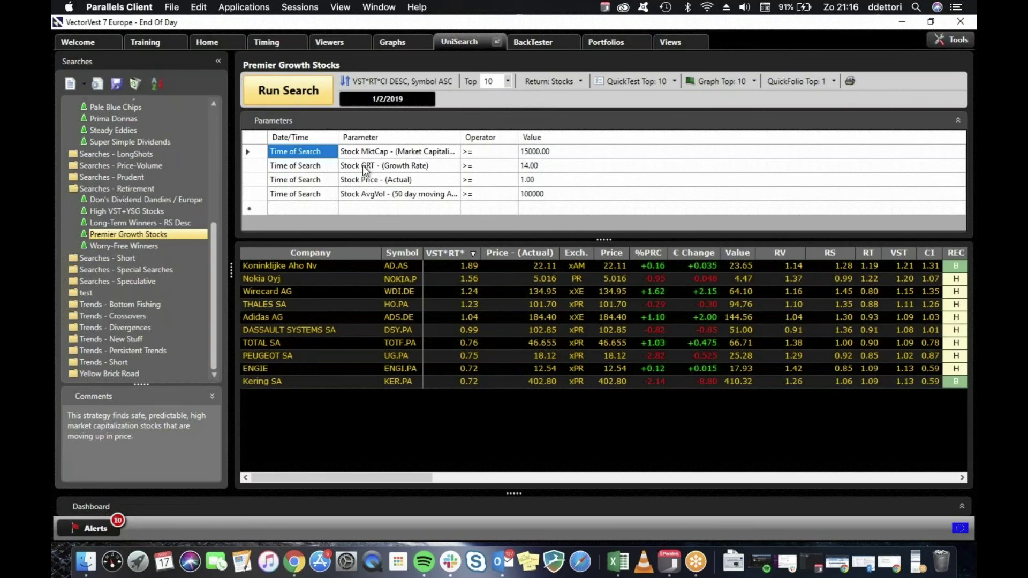
pyautogui.click(639, 81)
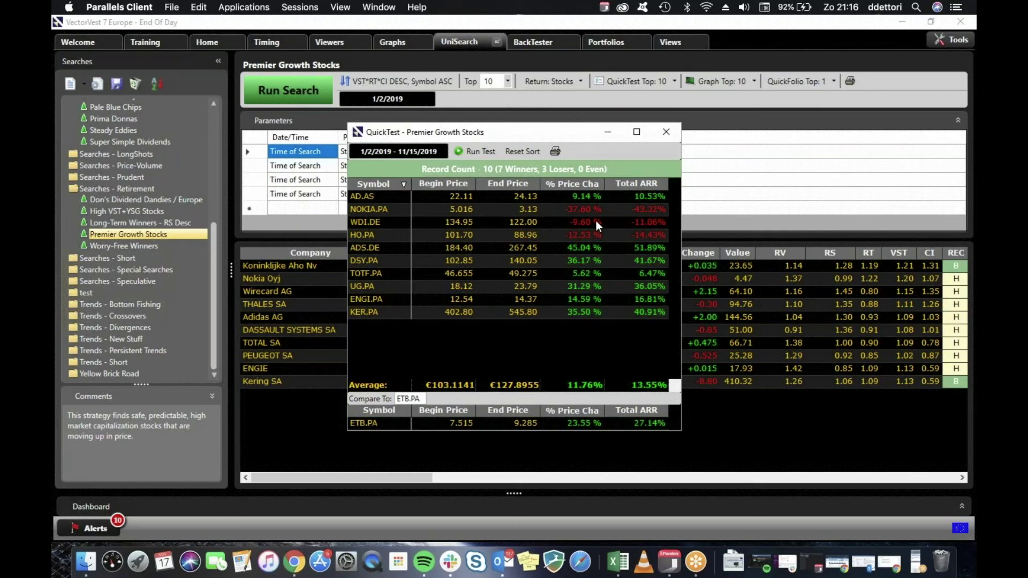
pyautogui.click(665, 133)
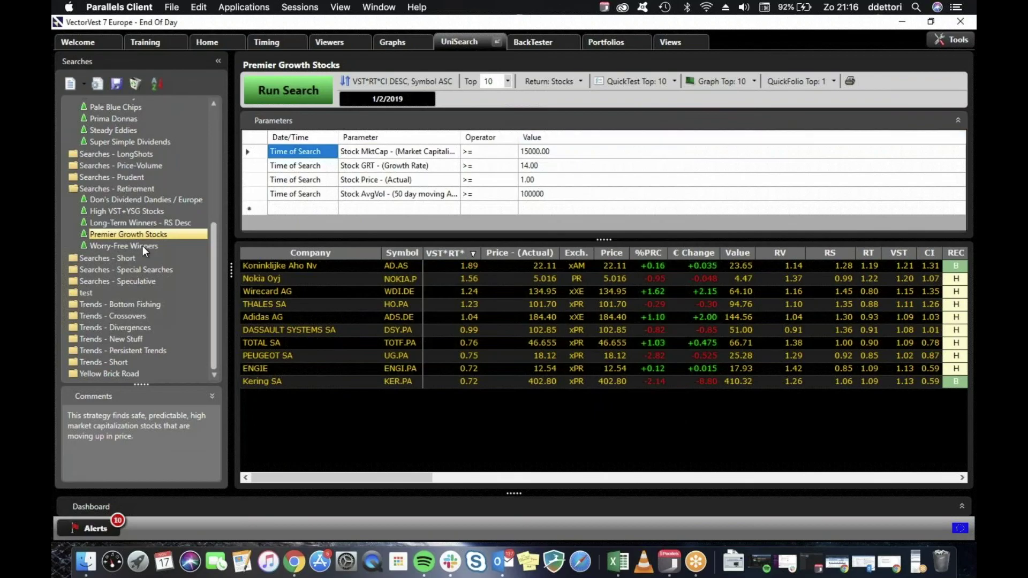
# Load Worry-Free Winners and review its exchanges AM, BR, PR, MI, VI, XE unchanged.
pyautogui.click(143, 246)
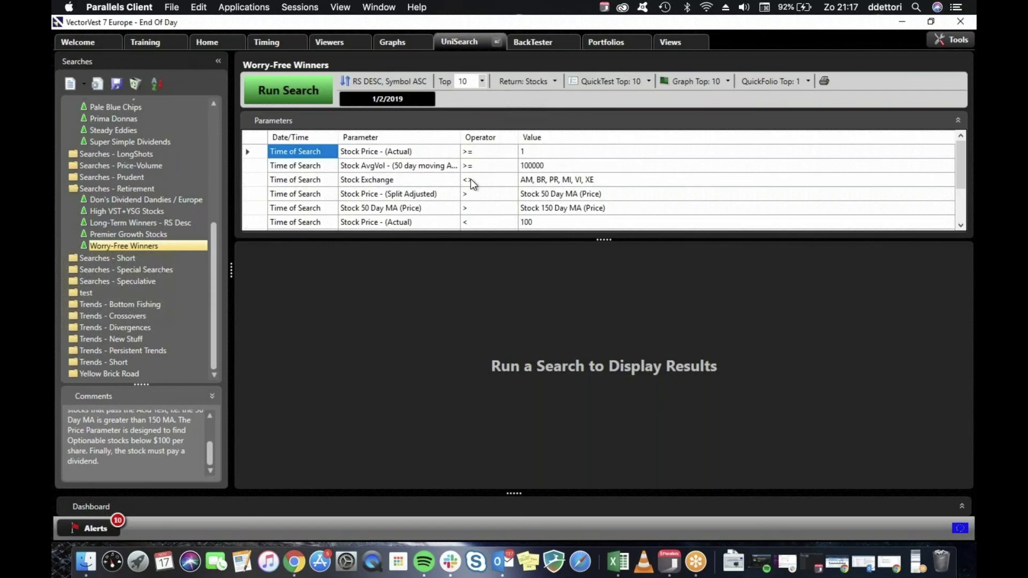
pyautogui.click(558, 182)
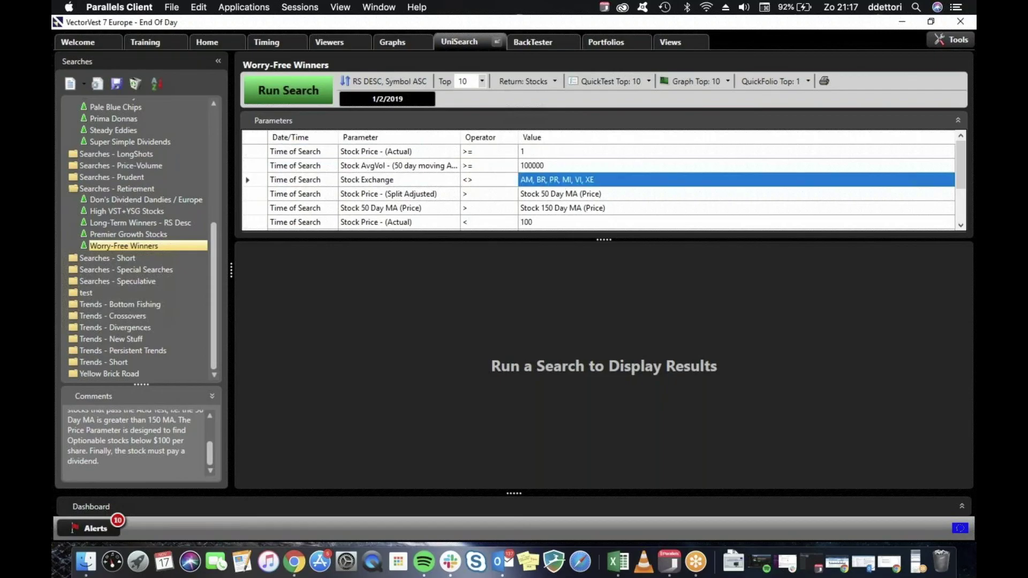
pyautogui.click(560, 183)
pyautogui.click(562, 183)
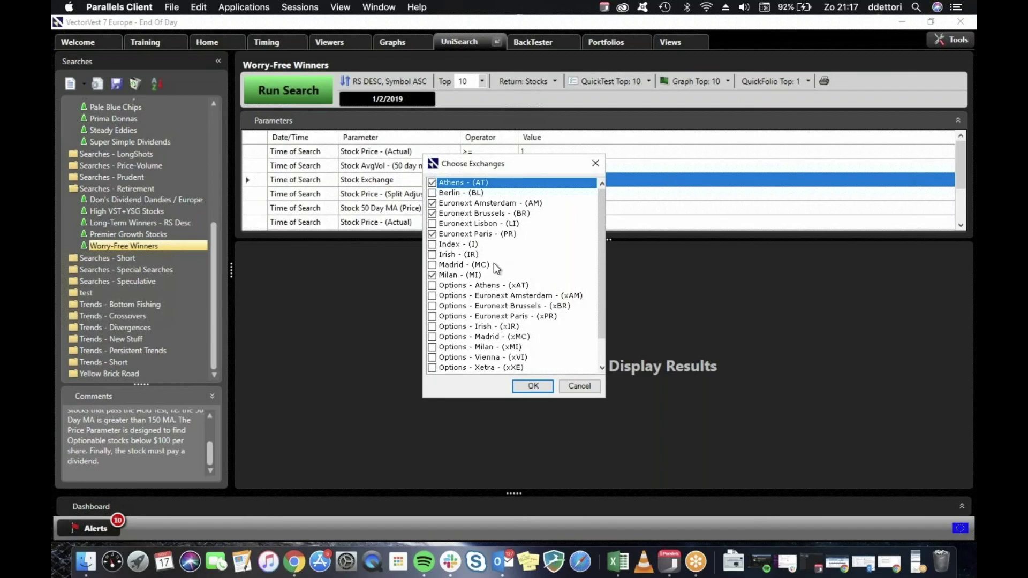
pyautogui.click(591, 390)
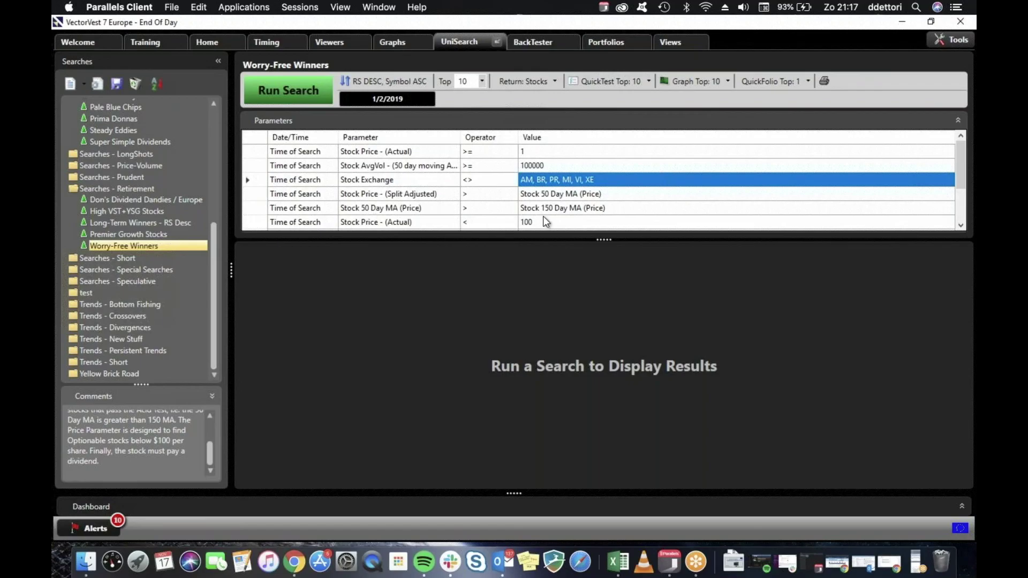
# Run Worry-Free Winners and QuickTest its top 10 (5 winners, 1 loser, 13.63% ARR), then close it.
pyautogui.click(299, 95)
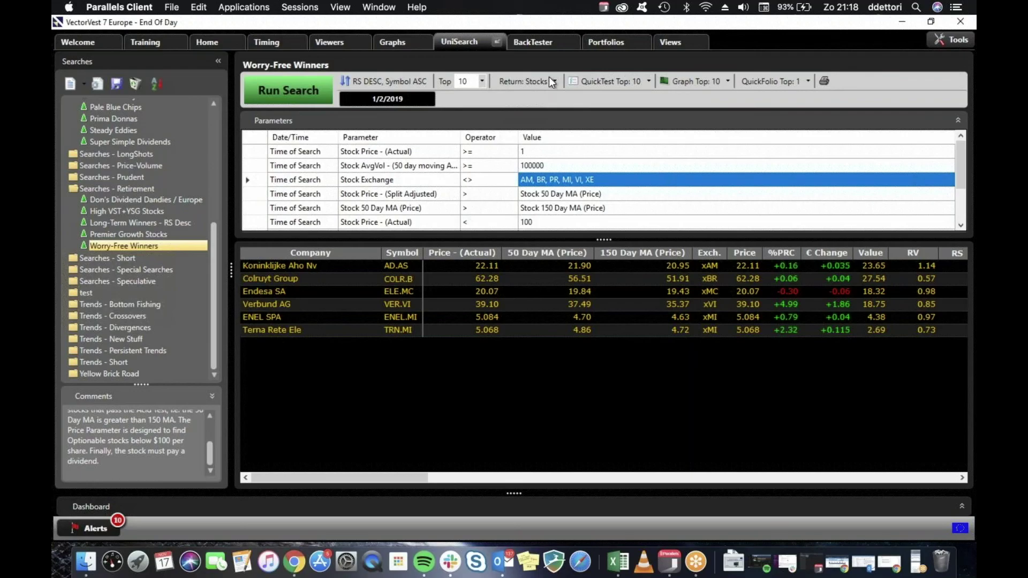
pyautogui.click(610, 81)
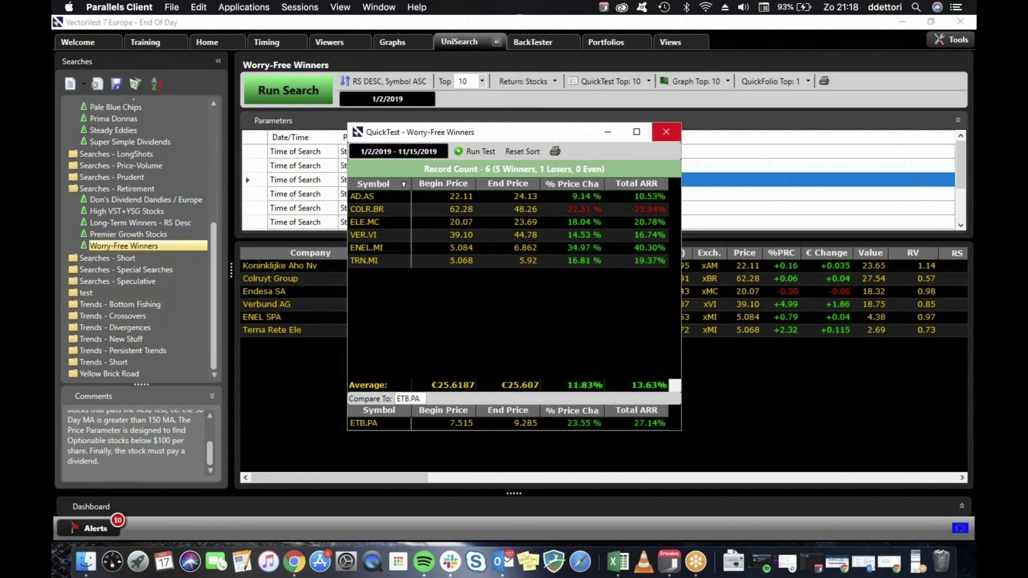
pyautogui.click(666, 131)
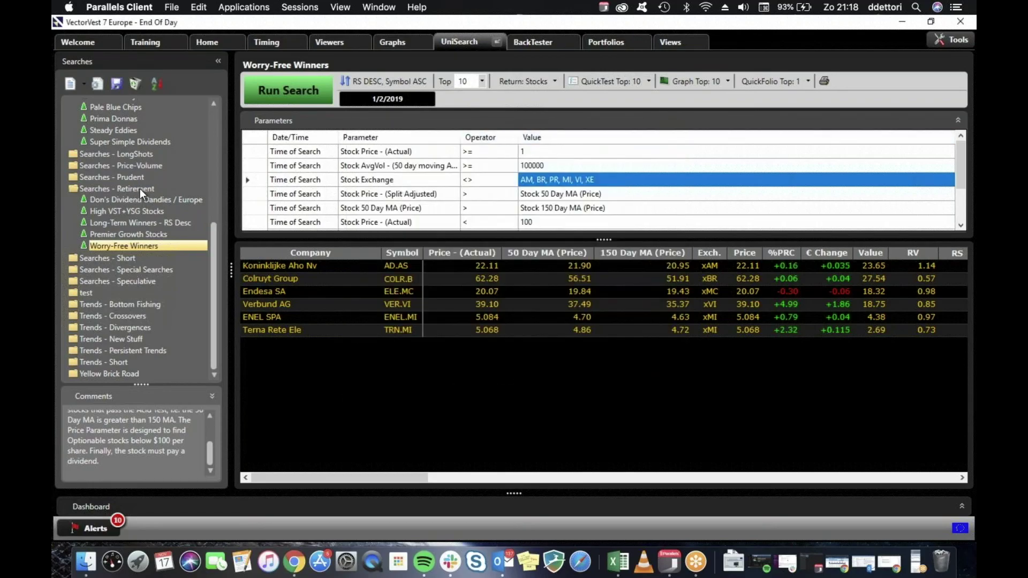
# Collapse the Searches - Retirement and Searches - Conservative folders in the Searches tree.
pyautogui.doubleClick(140, 187)
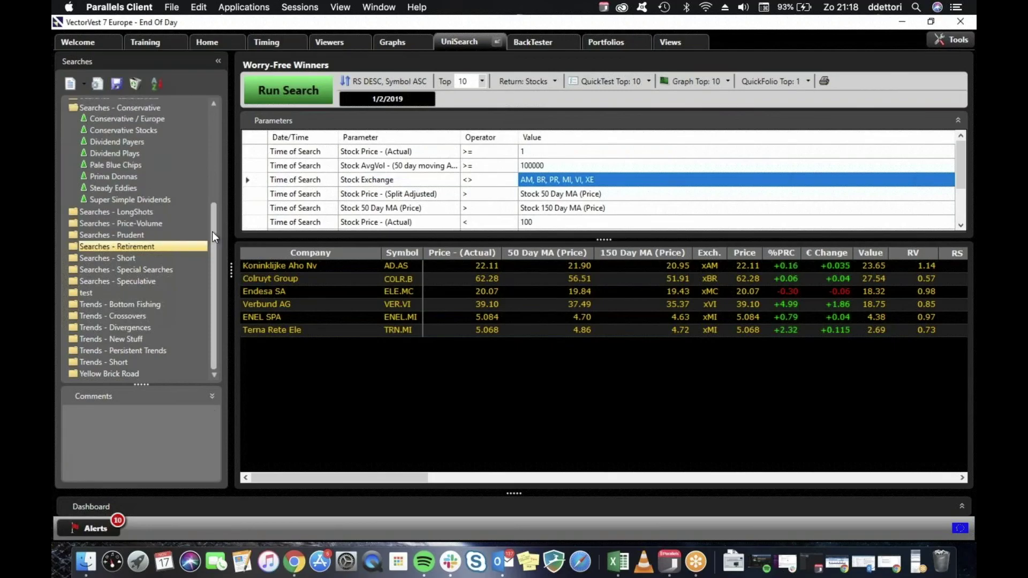
pyautogui.scroll(3, 152, 117)
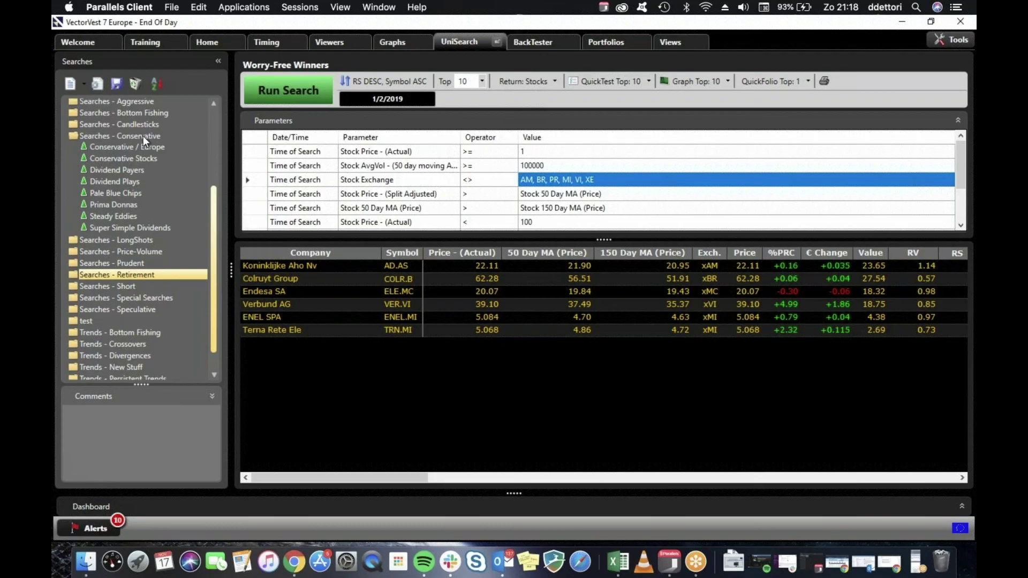
pyautogui.doubleClick(144, 136)
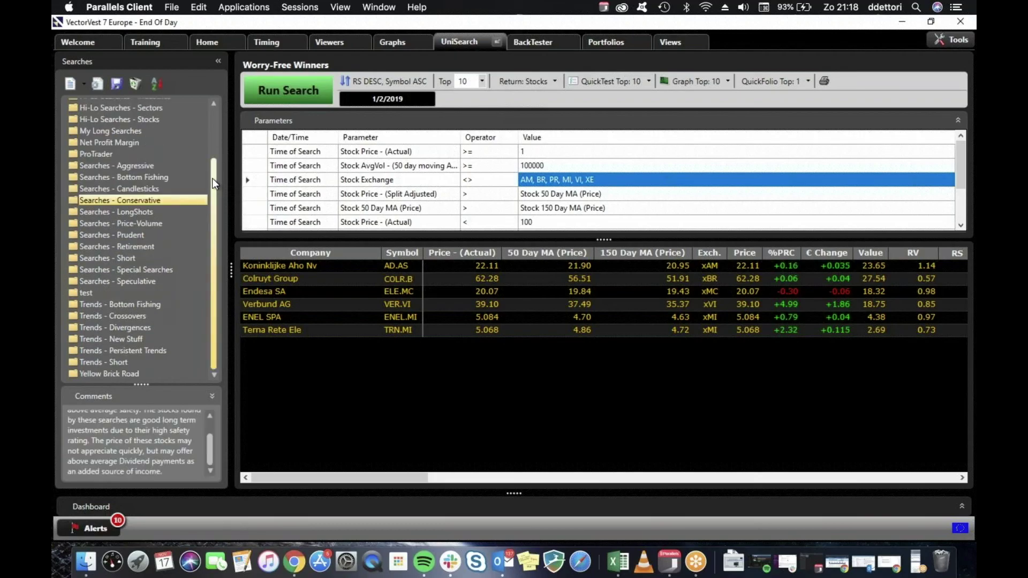
pyautogui.moveTo(214, 206); pyautogui.dragTo(211, 161)
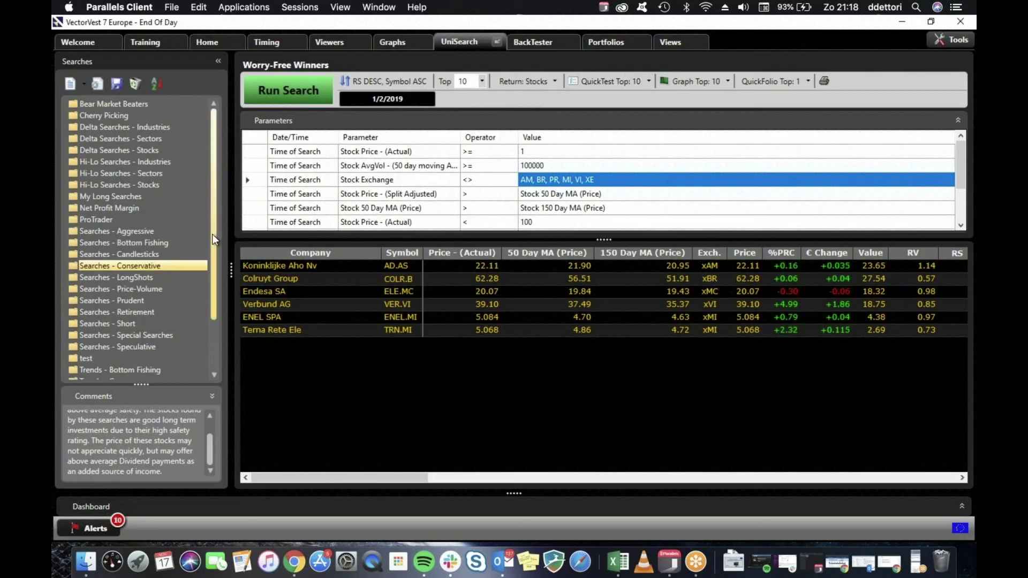
pyautogui.moveTo(213, 211); pyautogui.dragTo(215, 240)
pyautogui.scroll(-2, 215, 239)
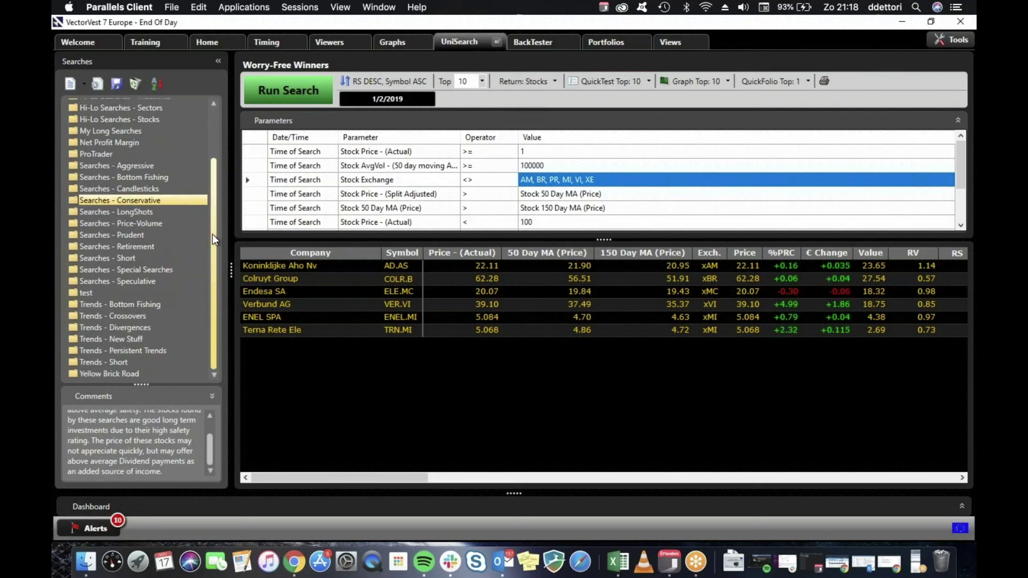
# Expand Searches - Special Searches and select the Best Biggies search.
pyautogui.doubleClick(163, 271)
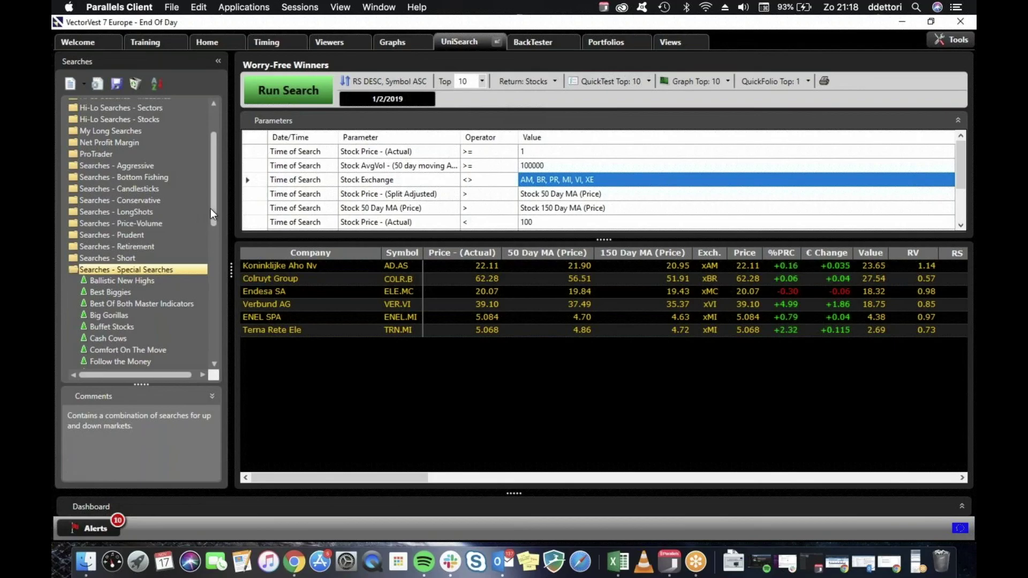
pyautogui.scroll(-5, 213, 234)
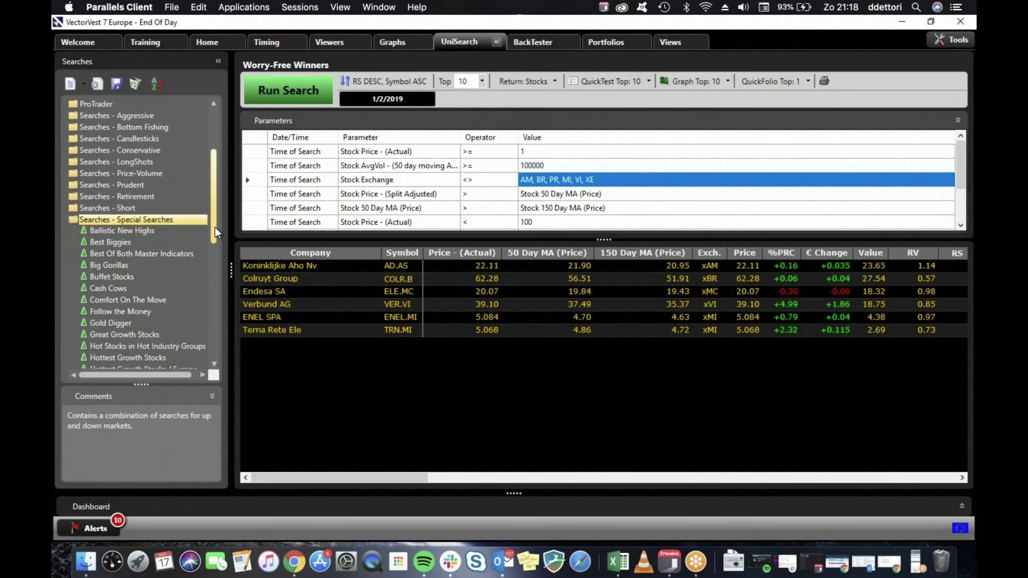
pyautogui.scroll(-1, 215, 244)
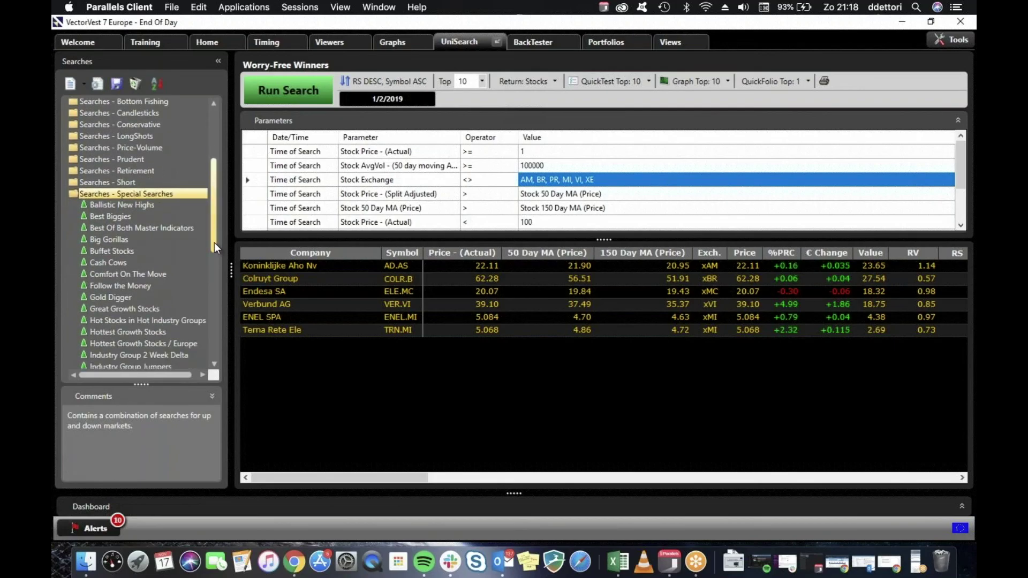
pyautogui.moveTo(214, 243); pyautogui.dragTo(214, 261)
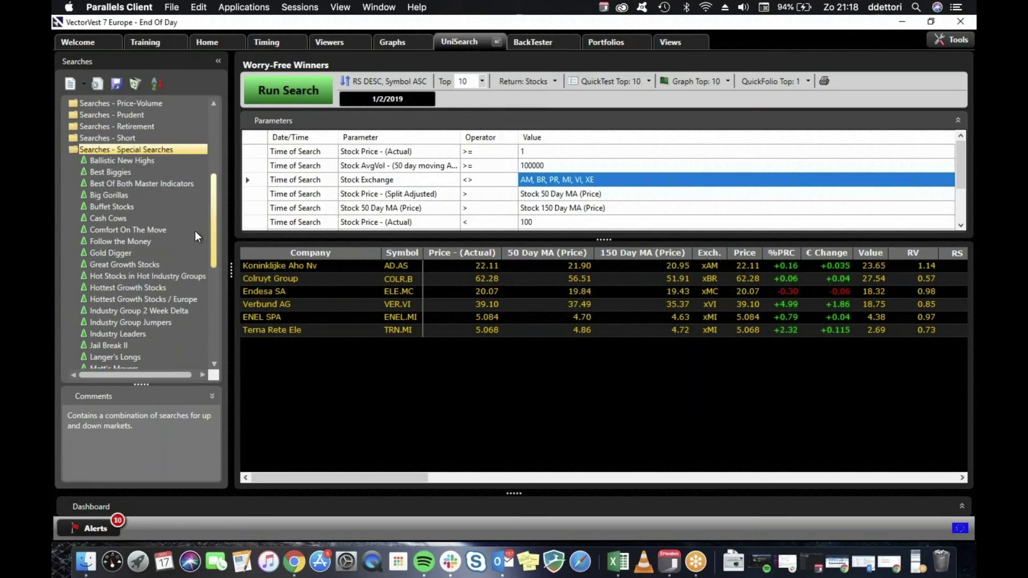
pyautogui.scroll(-5, 197, 228)
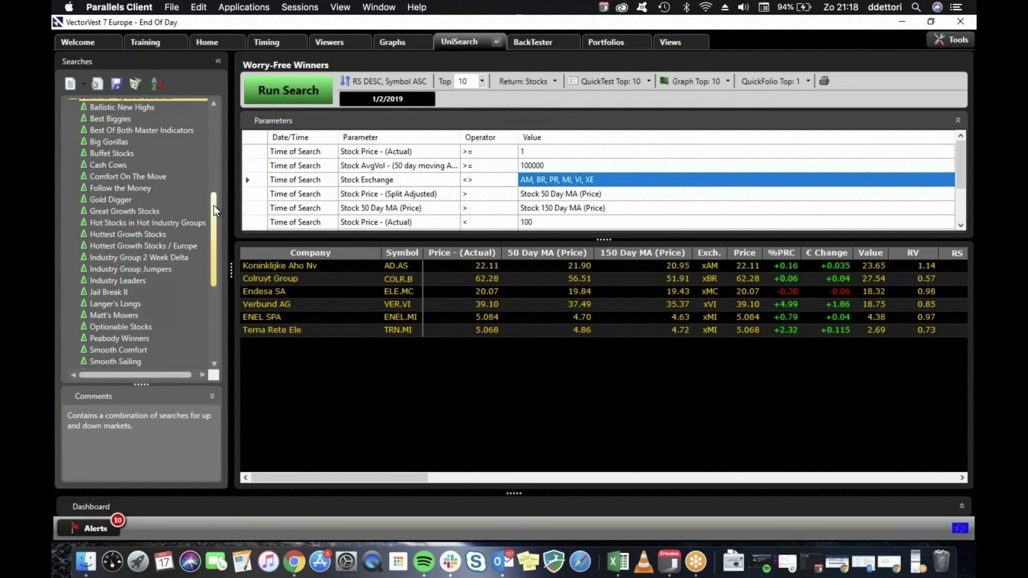
pyautogui.scroll(1, 213, 195)
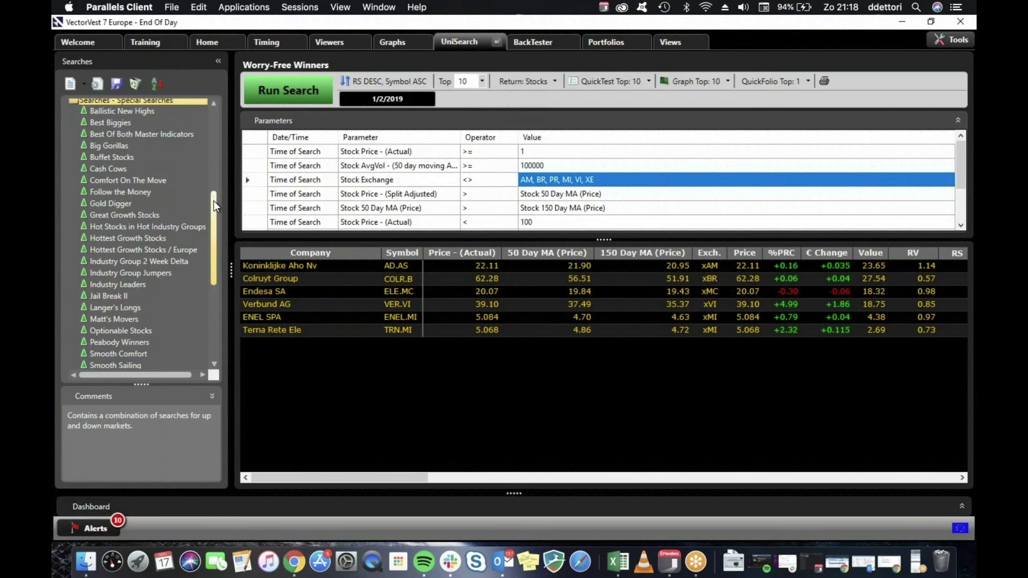
pyautogui.scroll(-1, 213, 204)
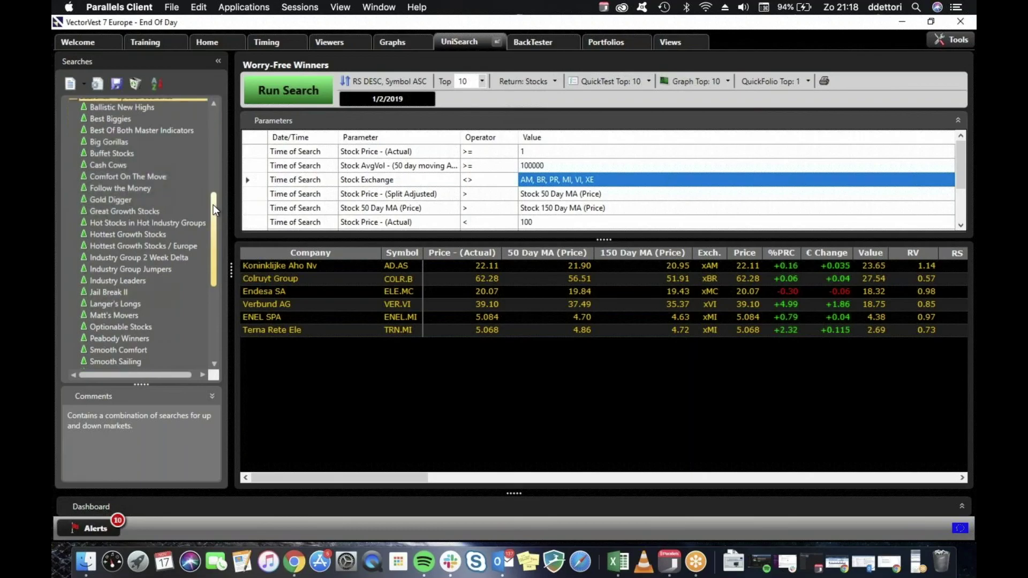
pyautogui.scroll(1, 126, 131)
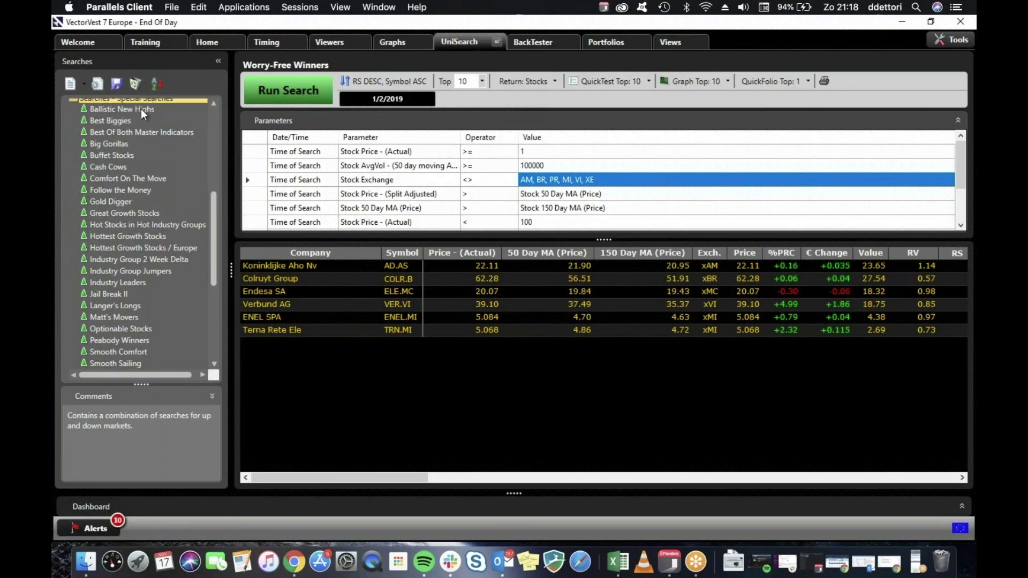
pyautogui.click(116, 122)
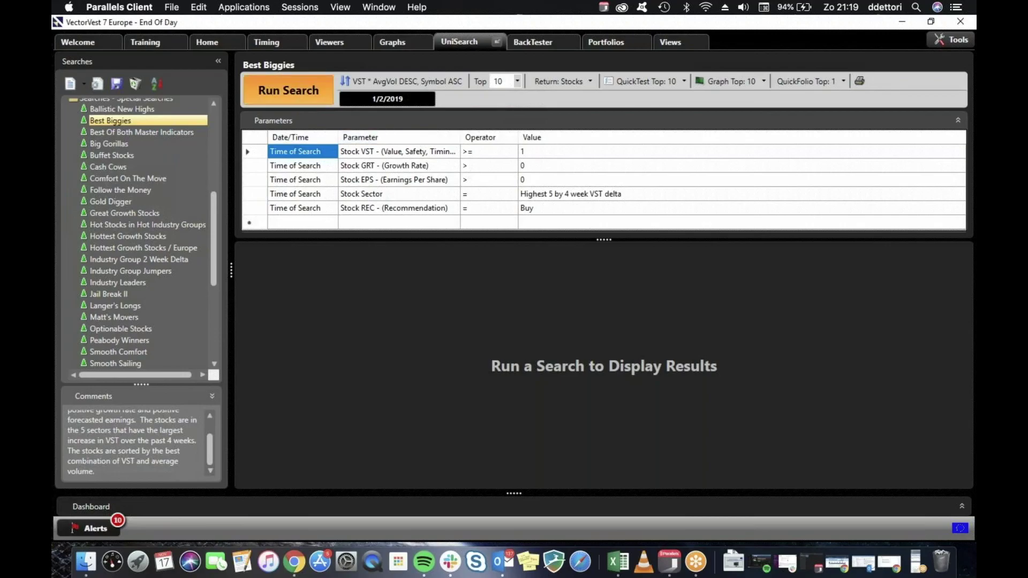
# Run Best Biggies, leave the search date unchanged, and QuickTest its top 10 results.
pyautogui.click(288, 89)
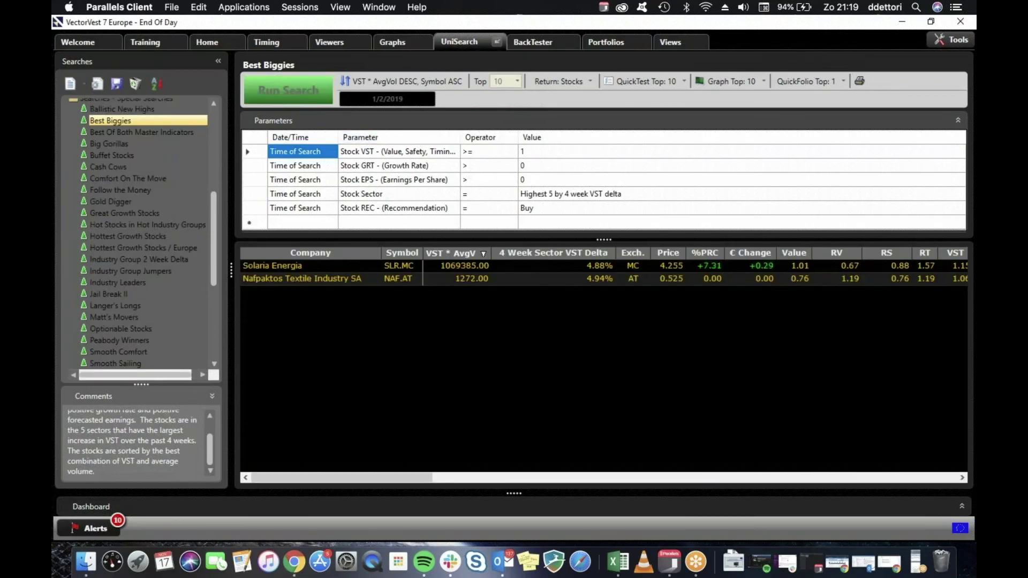
pyautogui.click(390, 95)
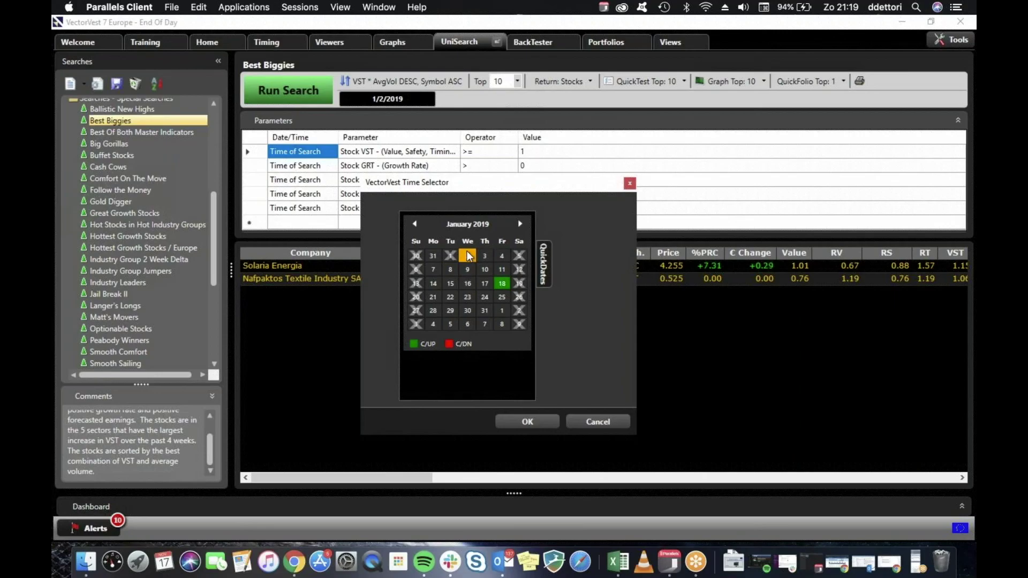
pyautogui.click(630, 183)
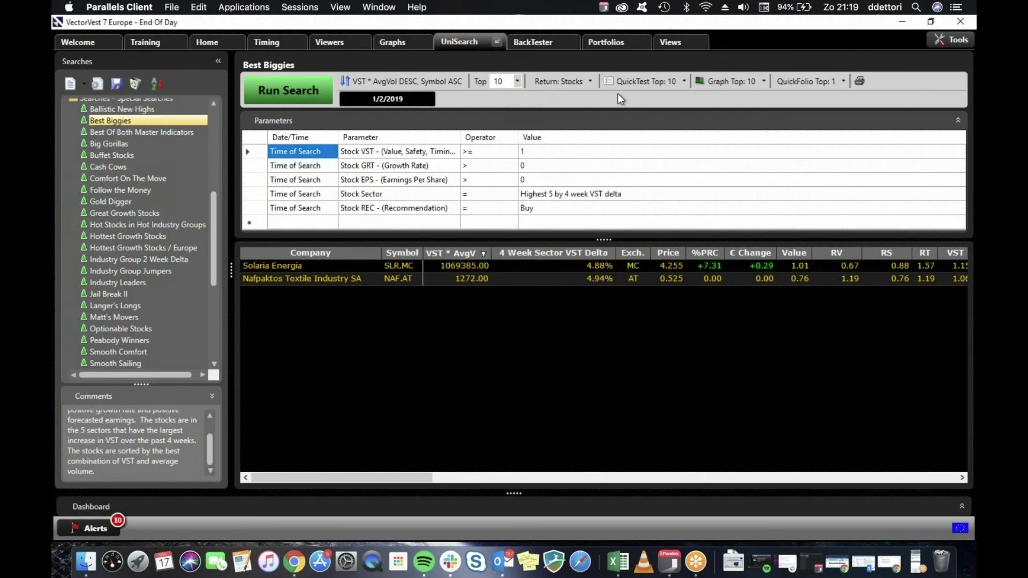
pyautogui.click(663, 79)
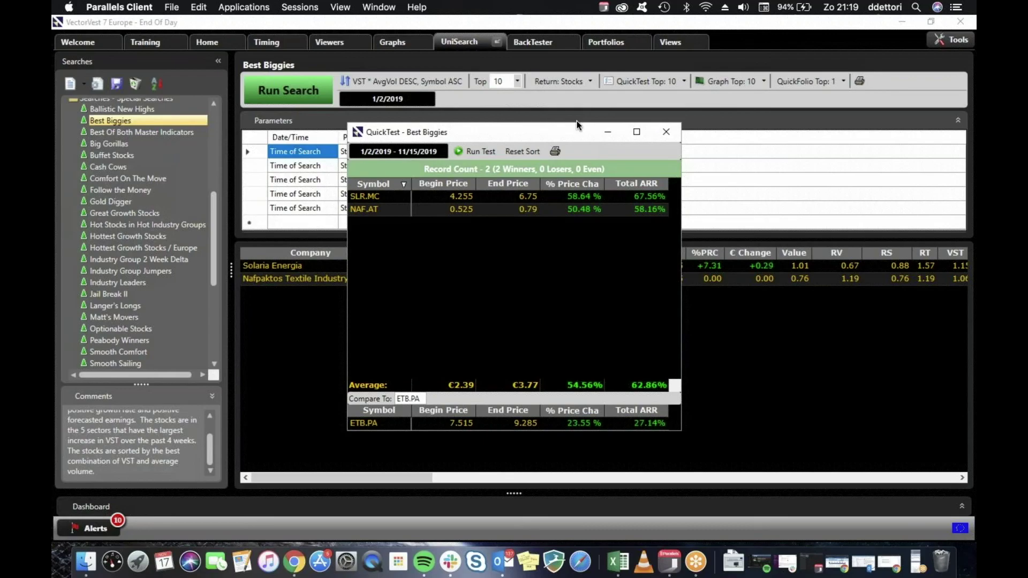
# Move the Best Biggies QuickTest window aside, then close it.
pyautogui.moveTo(581, 131); pyautogui.dragTo(630, 119)
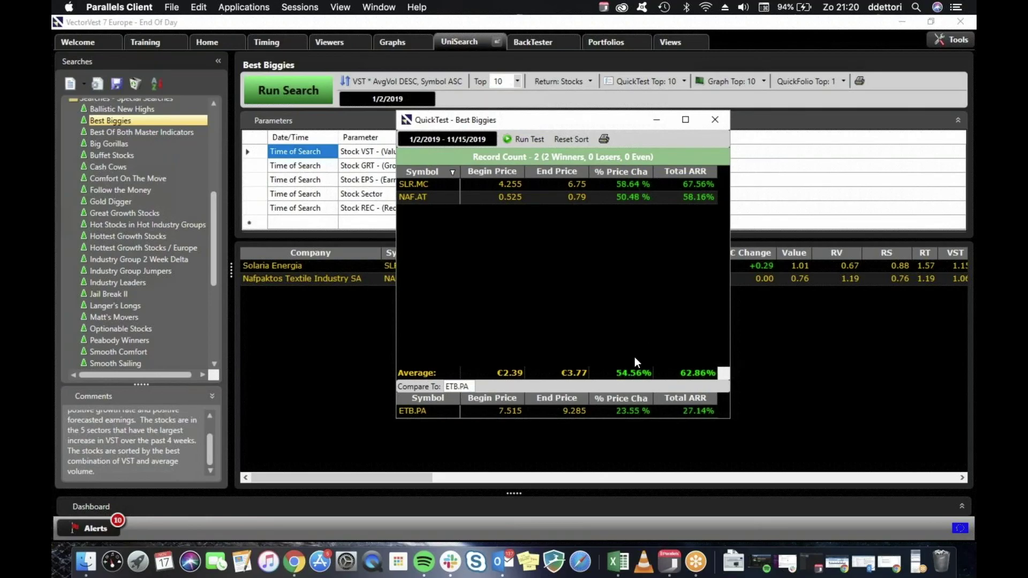
pyautogui.click(714, 120)
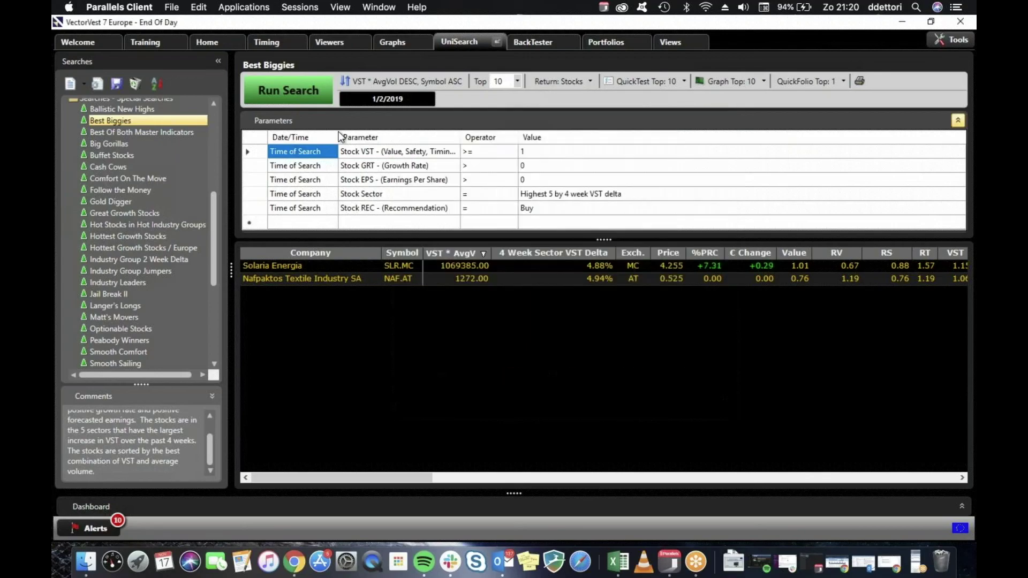
# Run and QuickTest Ballistic New Highs, then select the Big Gorillas search.
pyautogui.click(140, 108)
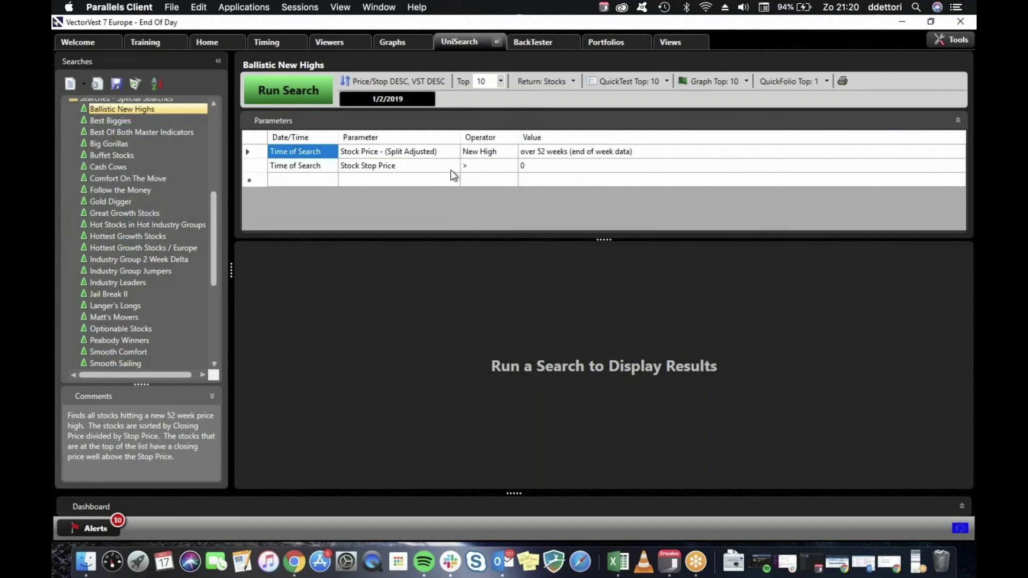
pyautogui.click(294, 90)
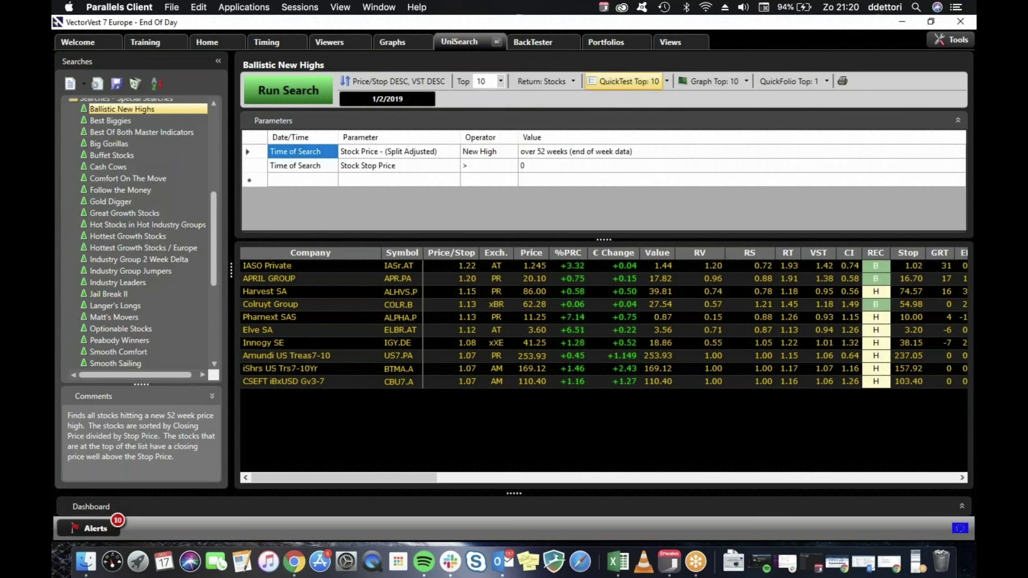
pyautogui.click(623, 81)
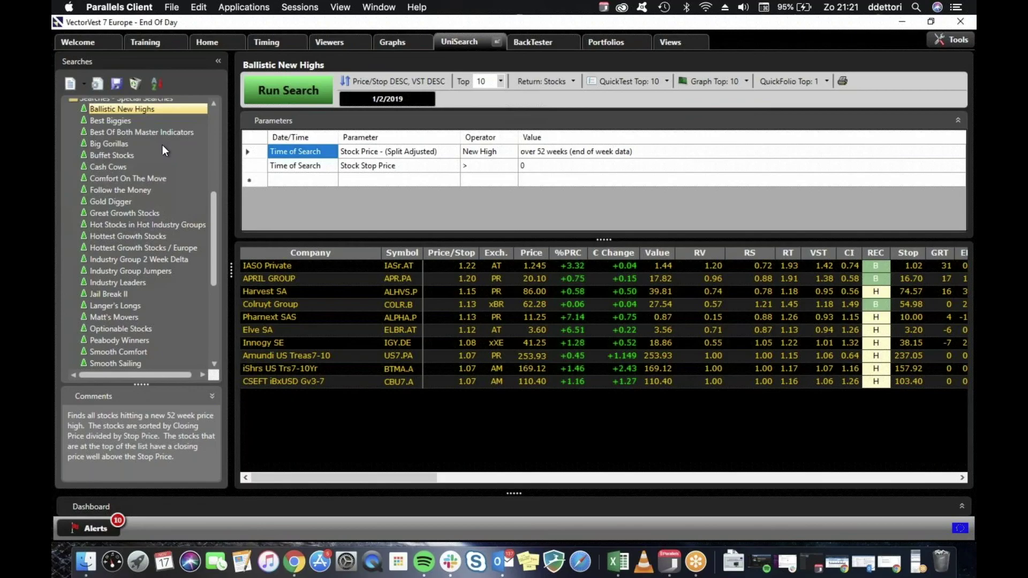
pyautogui.click(120, 142)
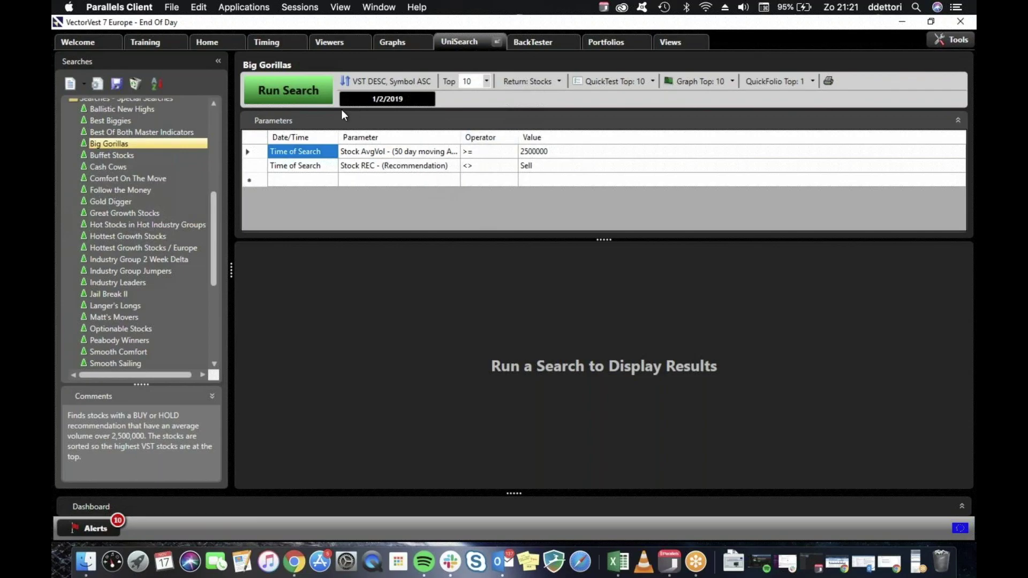
# Run and QuickTest Big Gorillas, then select the Buffet Stocks search.
pyautogui.click(301, 90)
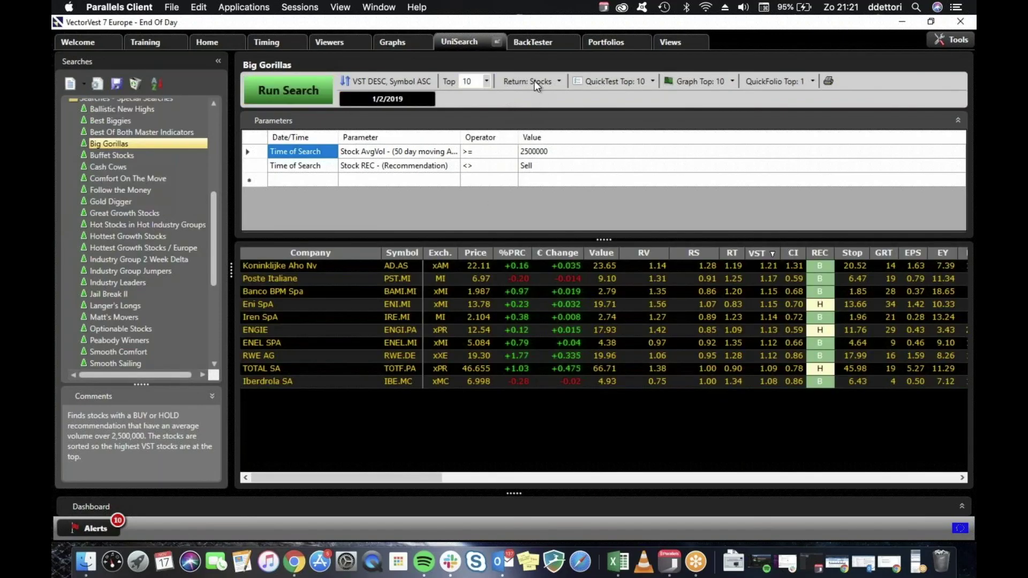
pyautogui.click(611, 80)
pyautogui.click(108, 154)
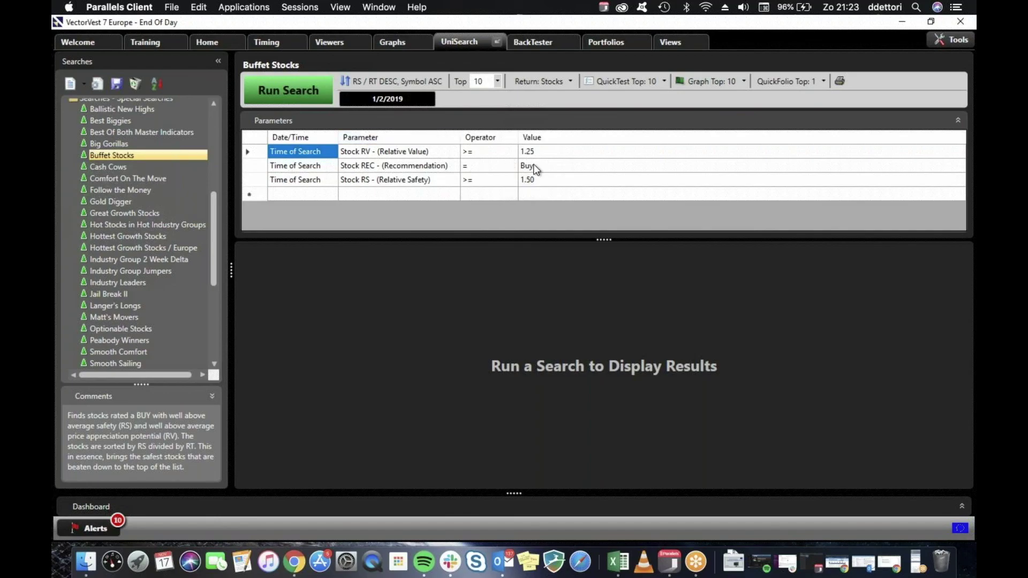
# Run Buffet Stocks twice for 1/2/2019 with no matches, then load Cash Cows.
pyautogui.click(295, 85)
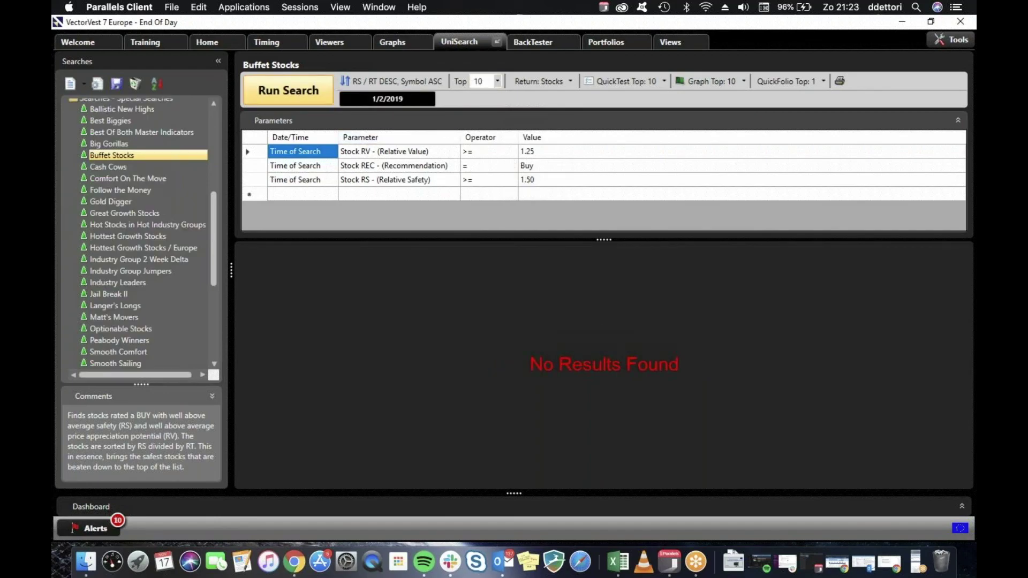
pyautogui.click(296, 85)
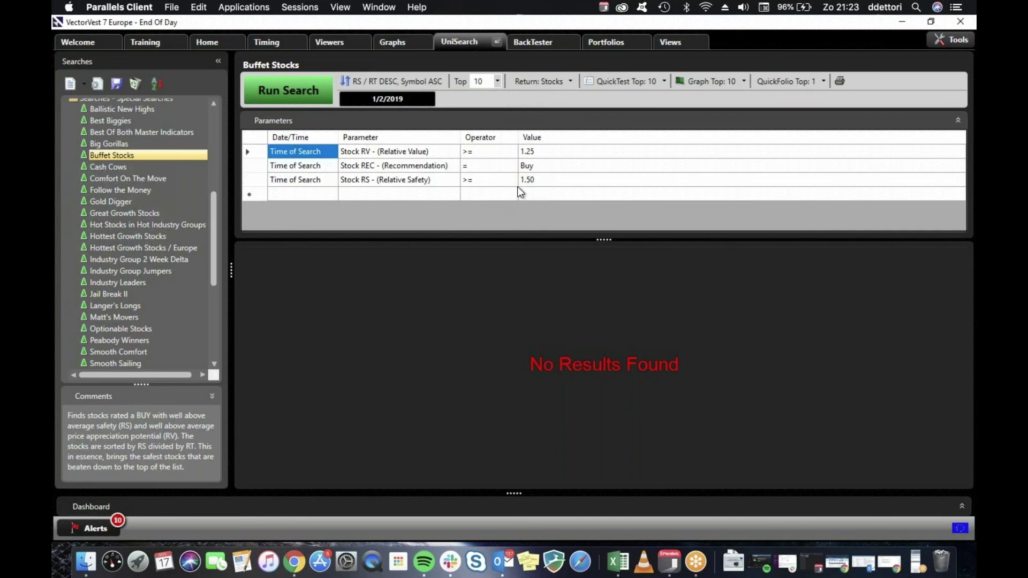
pyautogui.doubleClick(113, 168)
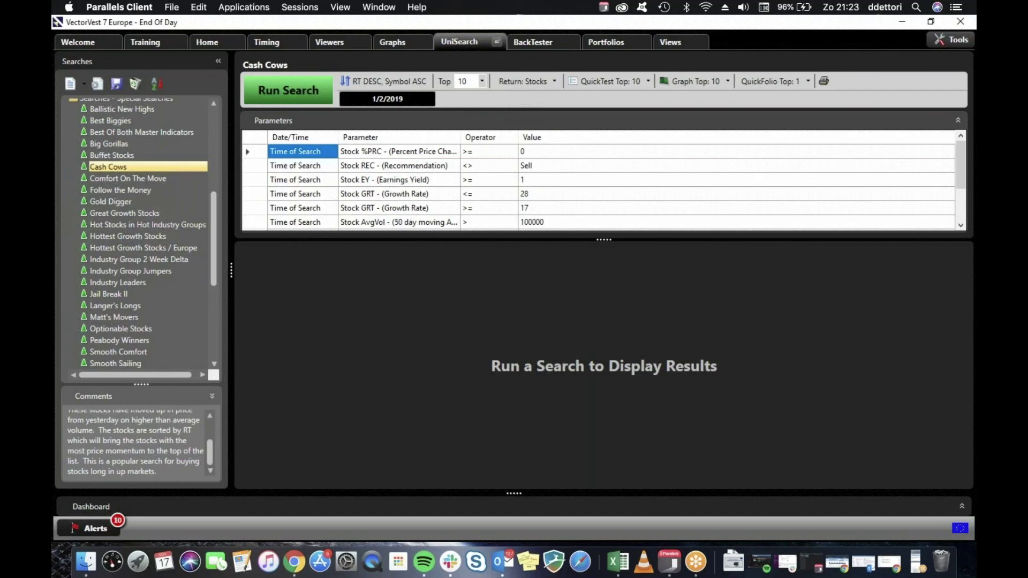
# Review the Cash Cows criteria (GRT >= 17, price 5.00–15.00) and run it: No Results Found.
pyautogui.scroll(-2, 427, 220)
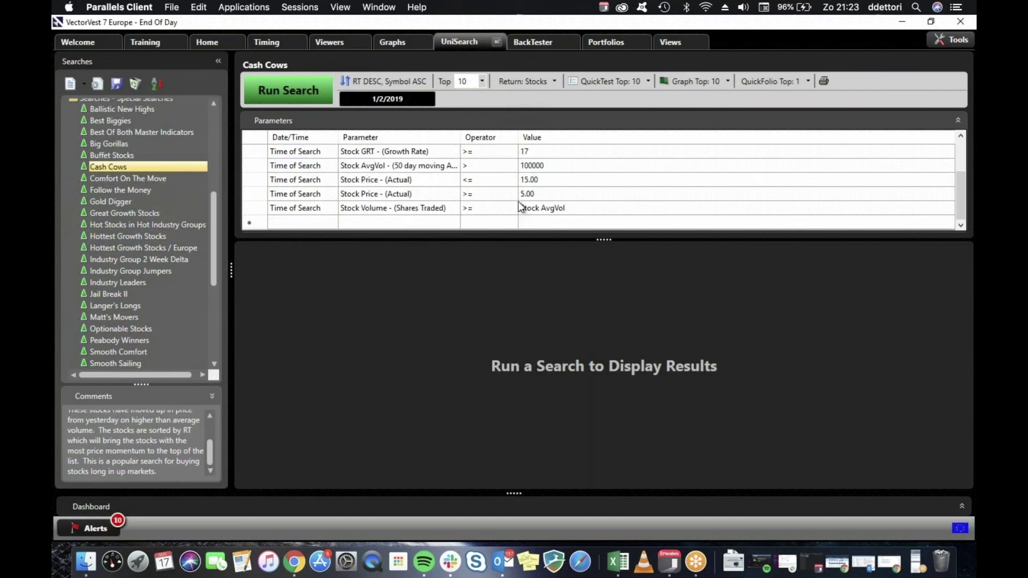
pyautogui.scroll(2, 485, 194)
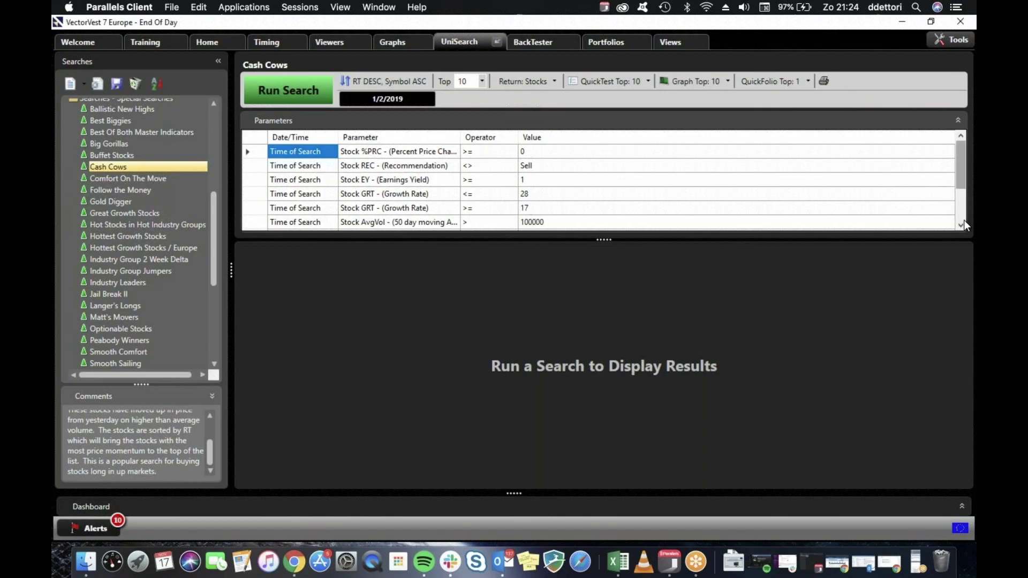
pyautogui.scroll(-4, 964, 220)
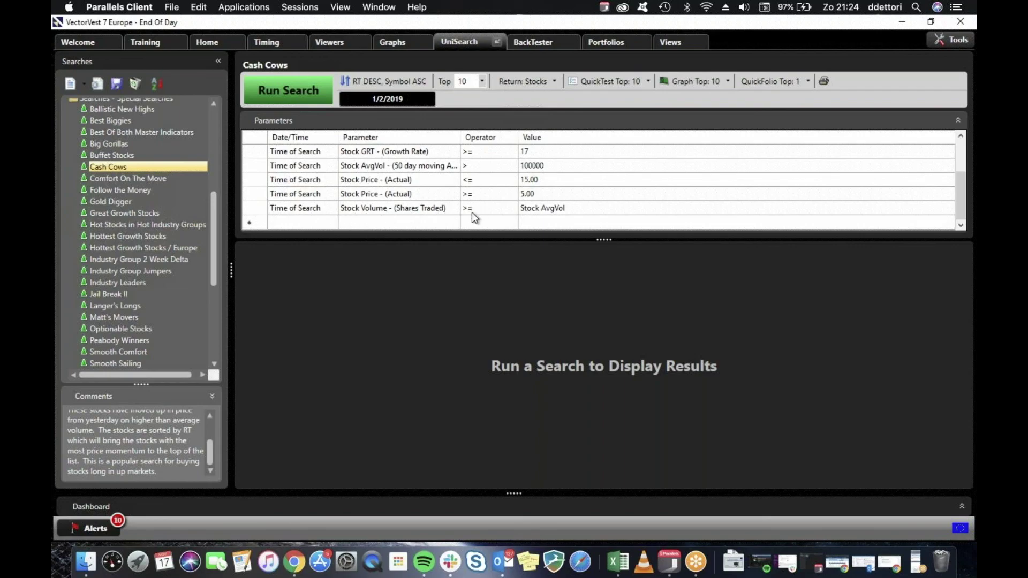
pyautogui.click(306, 91)
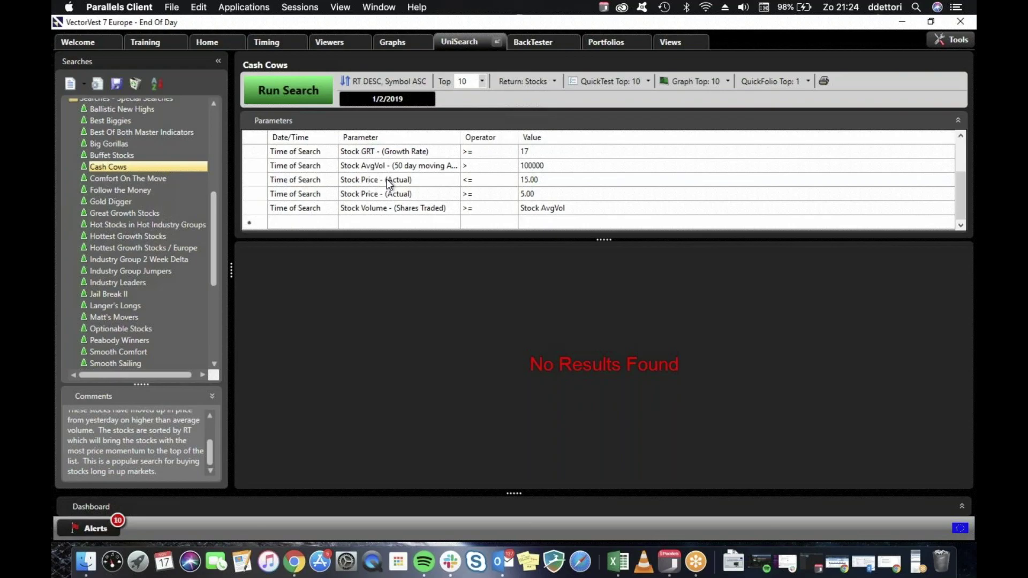
# Change the search date to 1/3/2019 and rerun Cash Cows, listing SIS.MI, TENr.AT and AMP.MI.
pyautogui.click(380, 100)
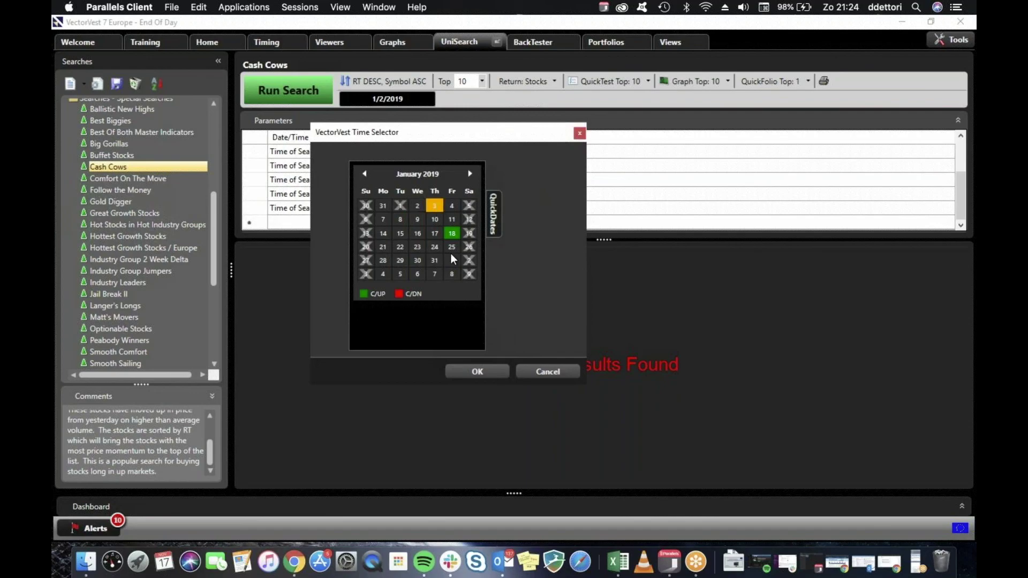
pyautogui.click(492, 372)
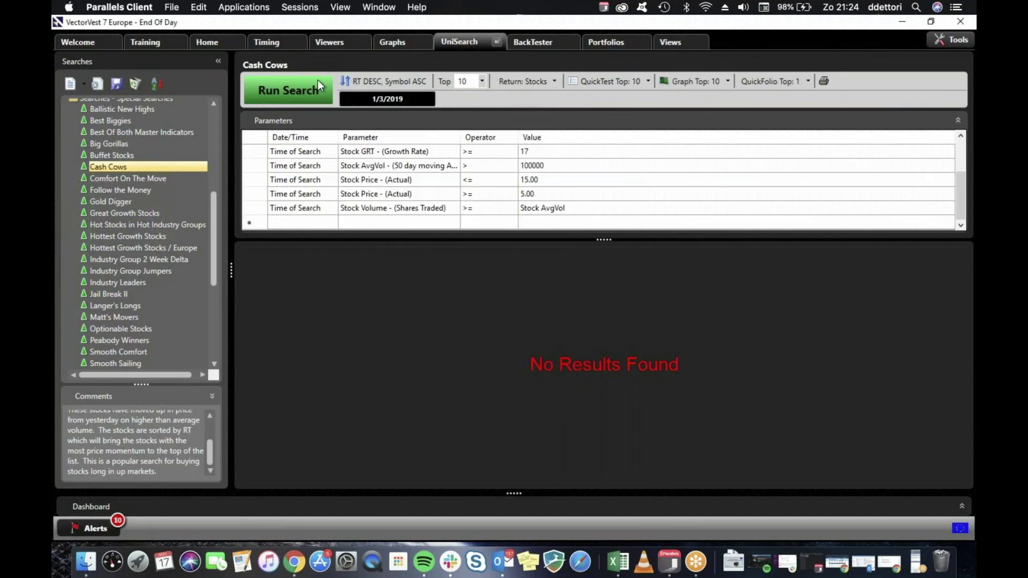
pyautogui.click(317, 82)
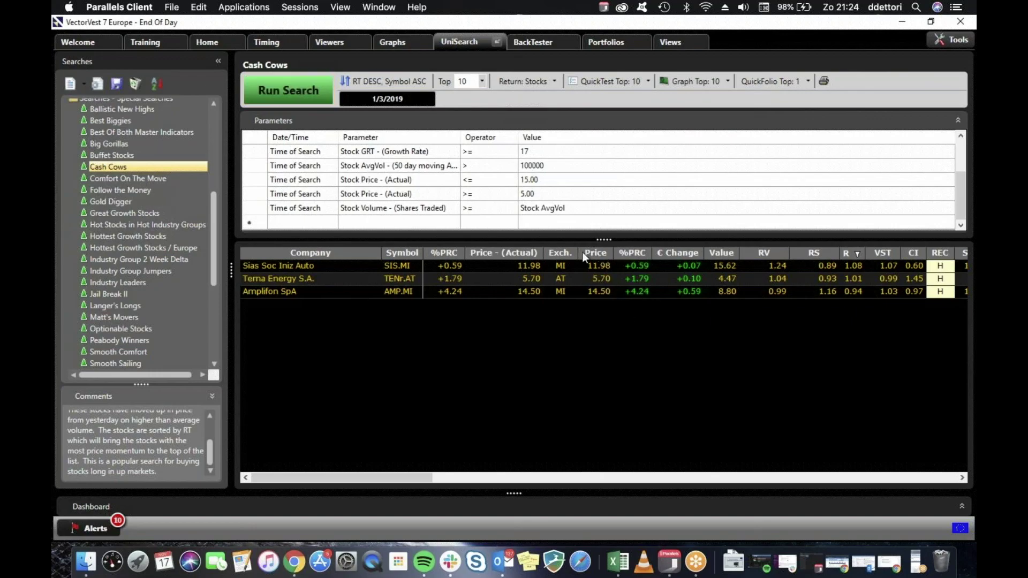
# QuickTest the three Cash Cows stocks through 11/15/2019, then close the results.
pyautogui.click(602, 81)
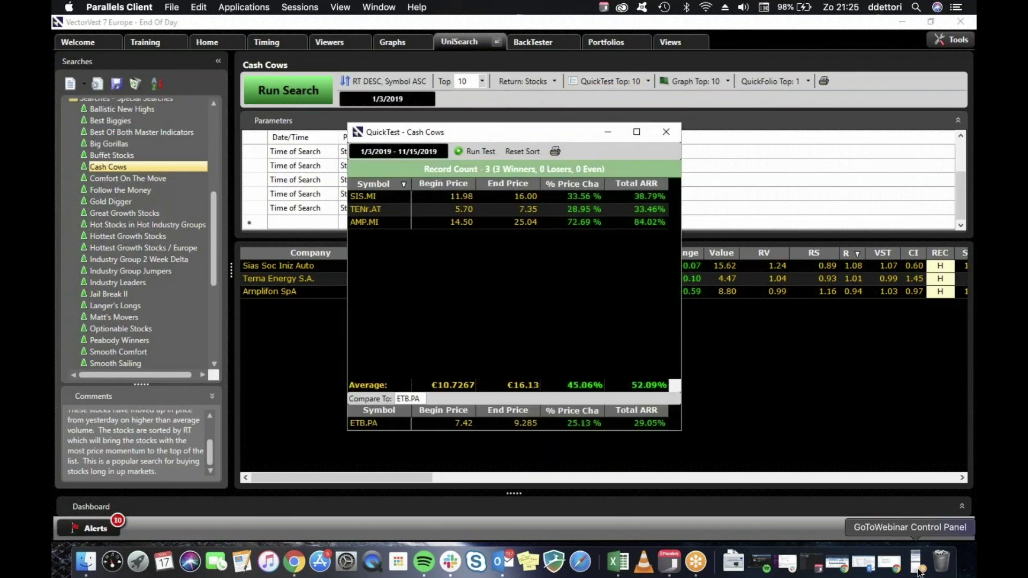
pyautogui.click(815, 246)
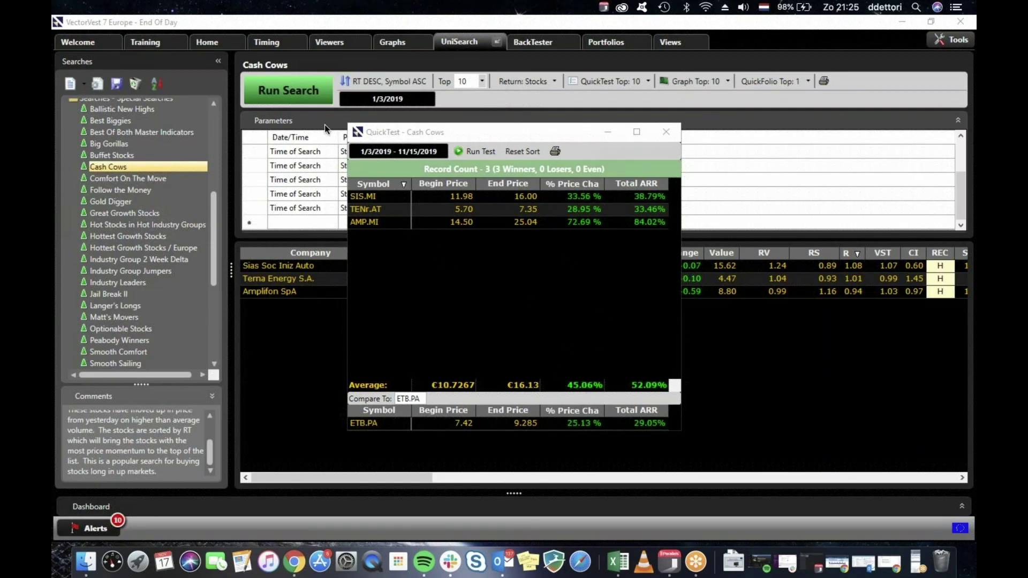
pyautogui.click(666, 132)
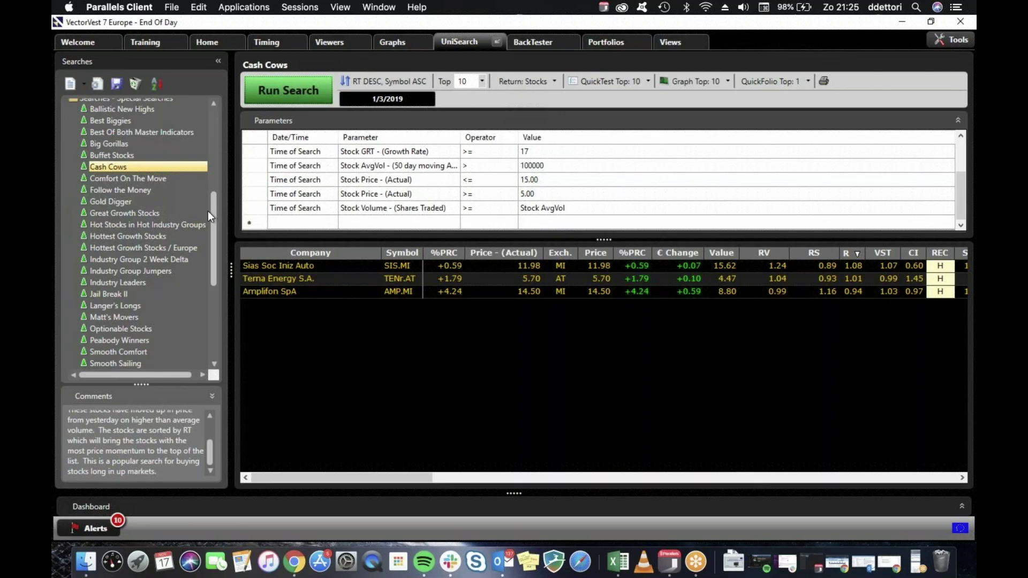
# Run Comfort On The Move and QuickTest its ten stocks (7 winners, 3 losers, 38.01% ARR).
pyautogui.click(123, 180)
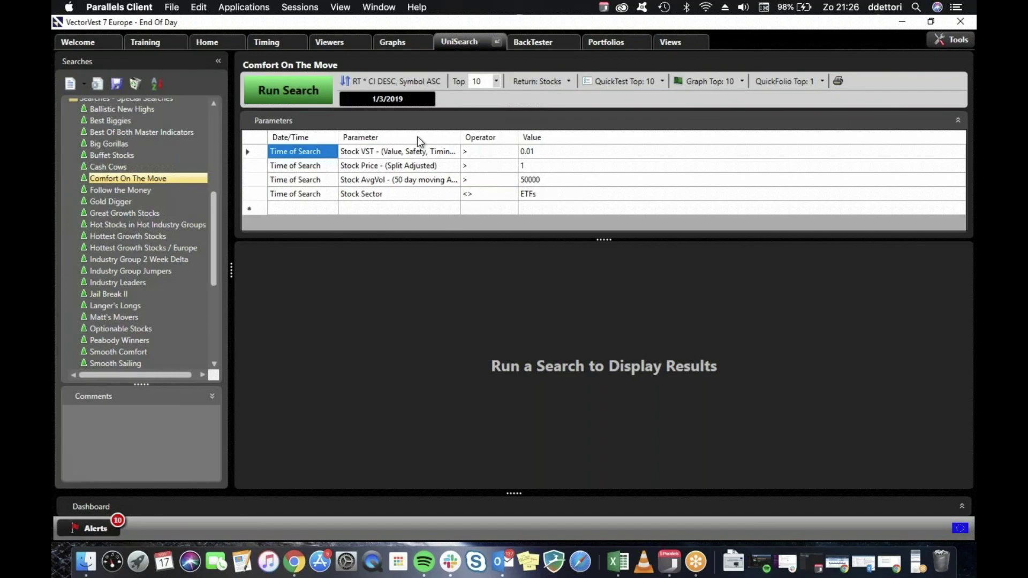
pyautogui.click(298, 92)
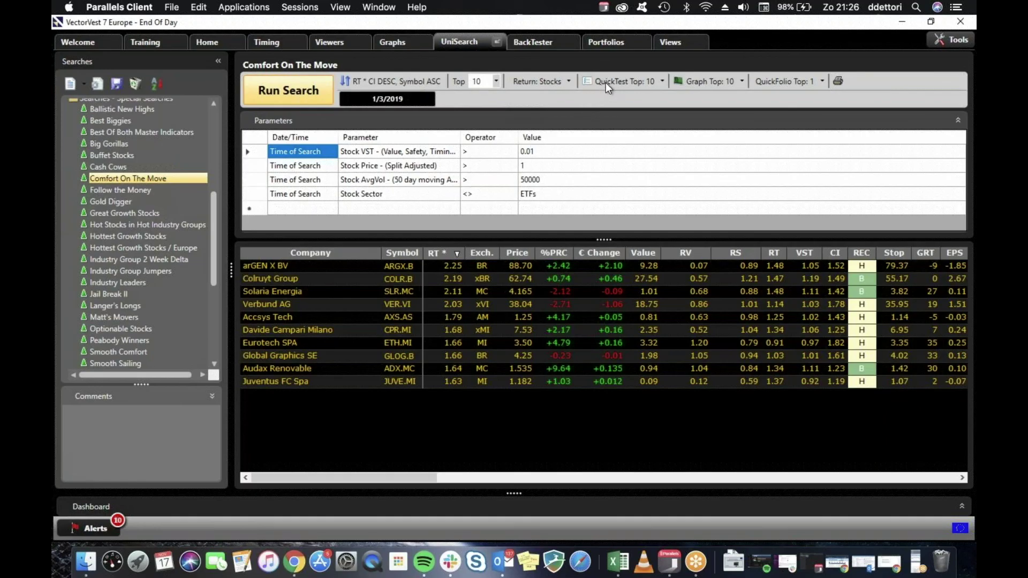
pyautogui.click(606, 82)
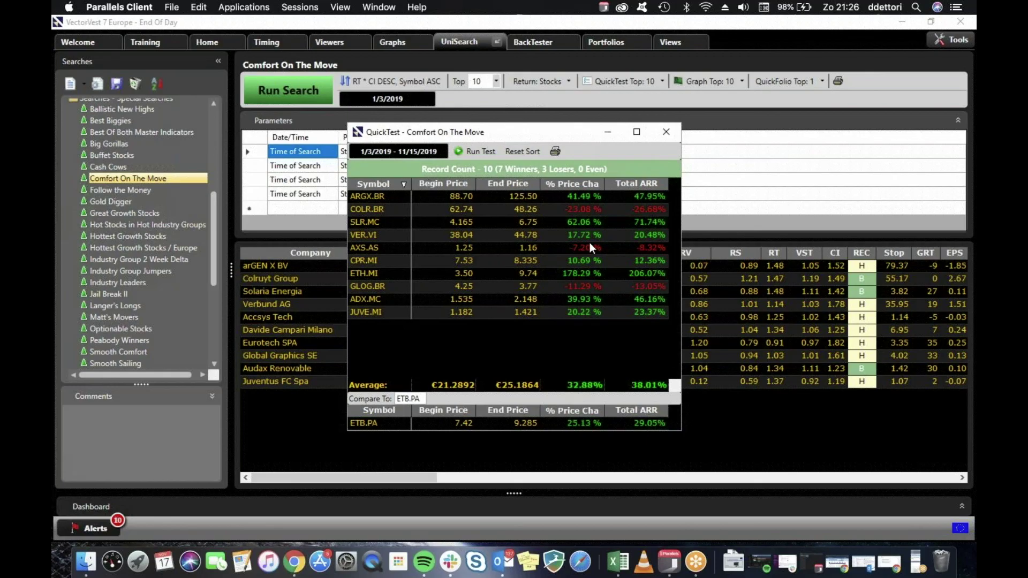
pyautogui.click(667, 131)
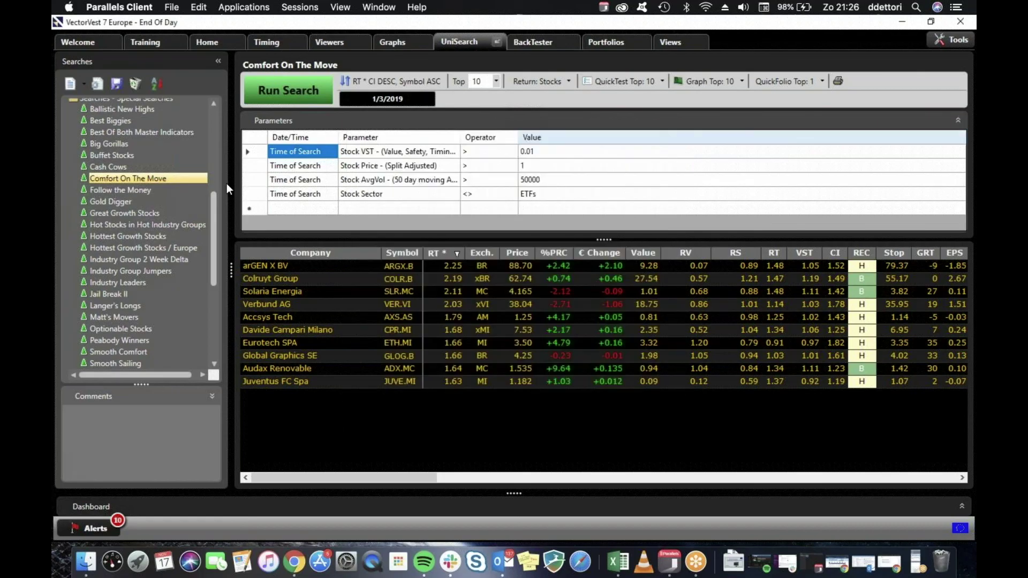
# Load Follow the Money, check its Stock REC choices, and run it for 1/3/2019, listing ten stocks.
pyautogui.click(146, 190)
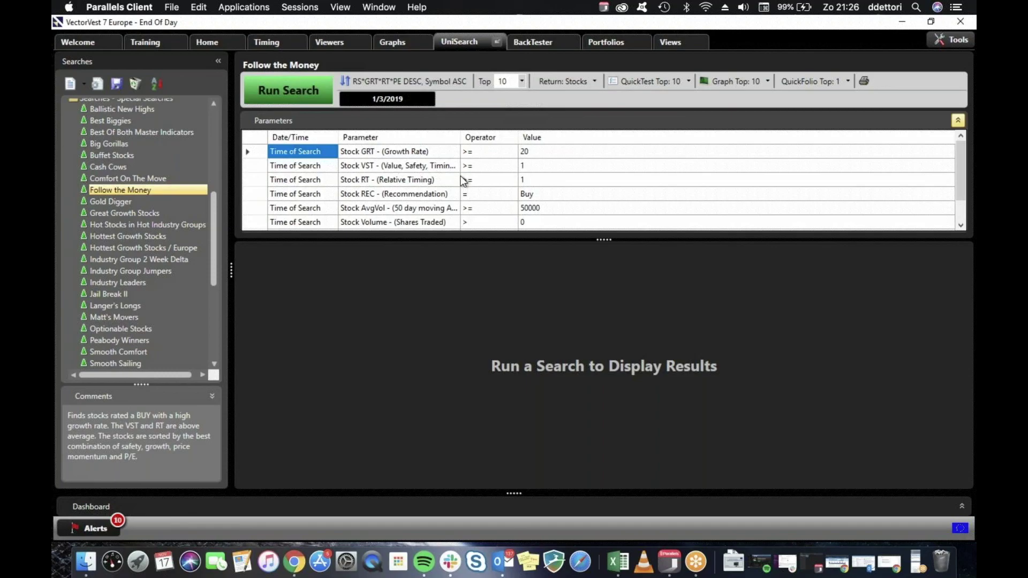
pyautogui.scroll(-1, 477, 199)
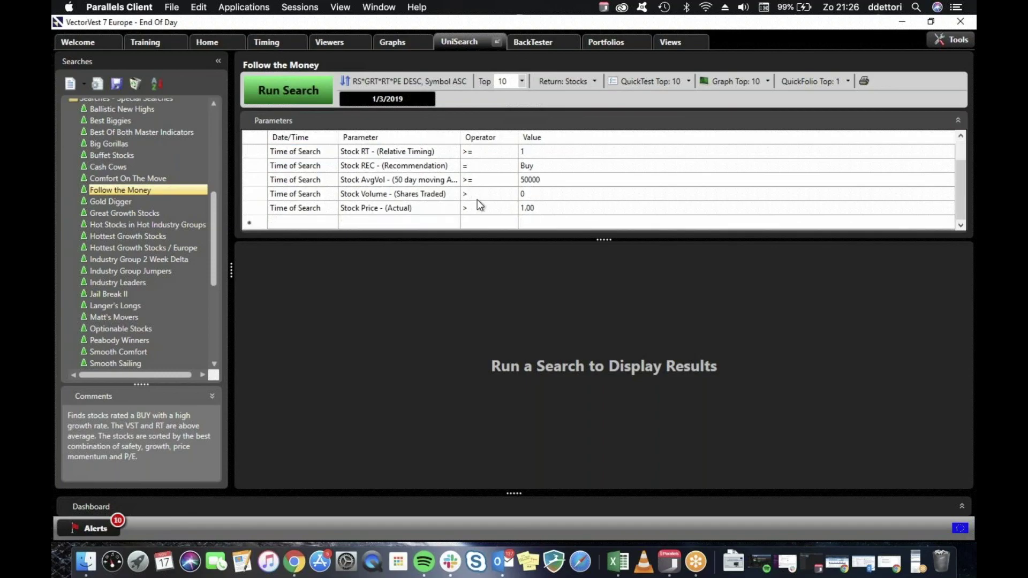
pyautogui.scroll(1, 477, 199)
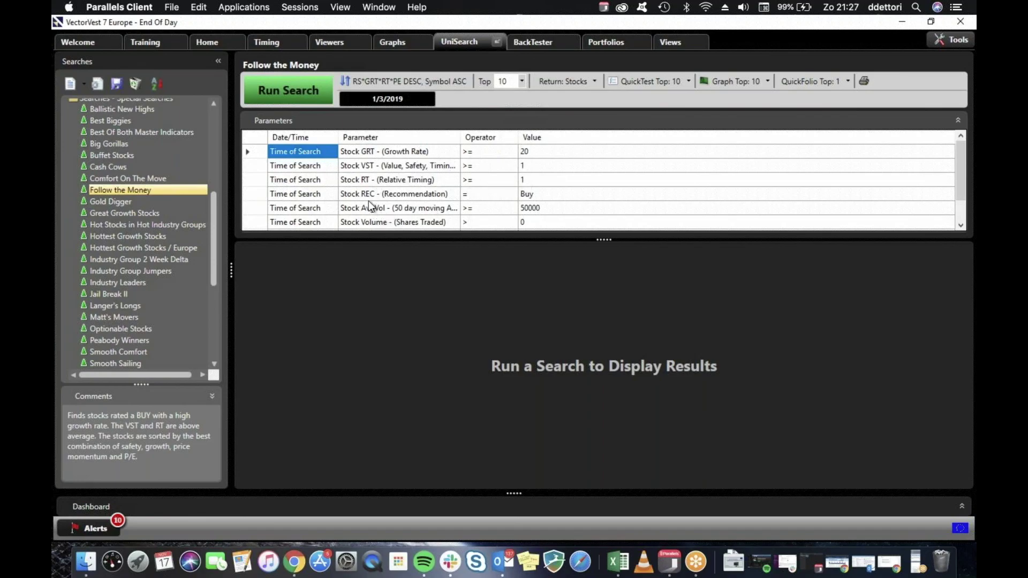
pyautogui.click(435, 196)
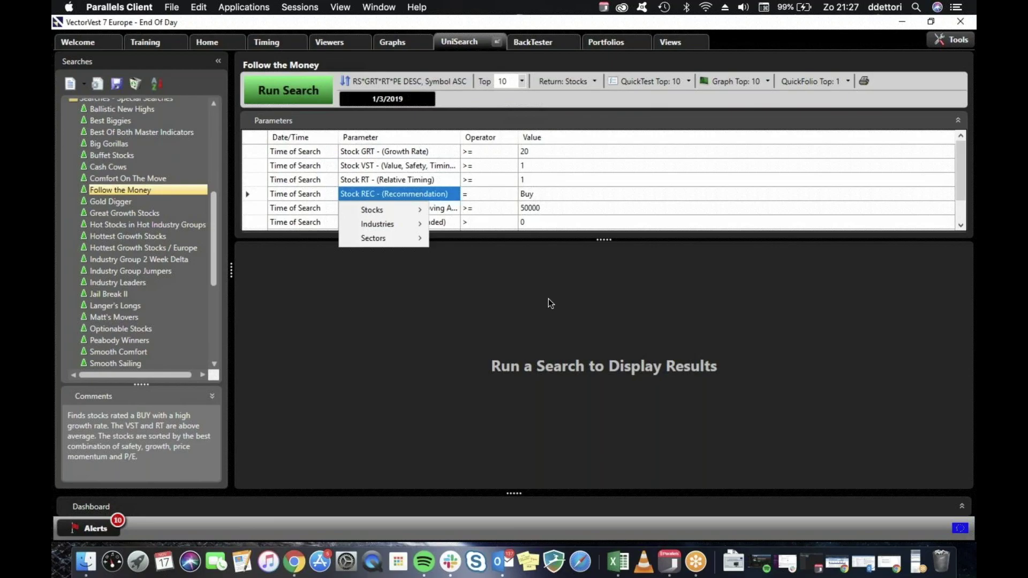
pyautogui.click(436, 227)
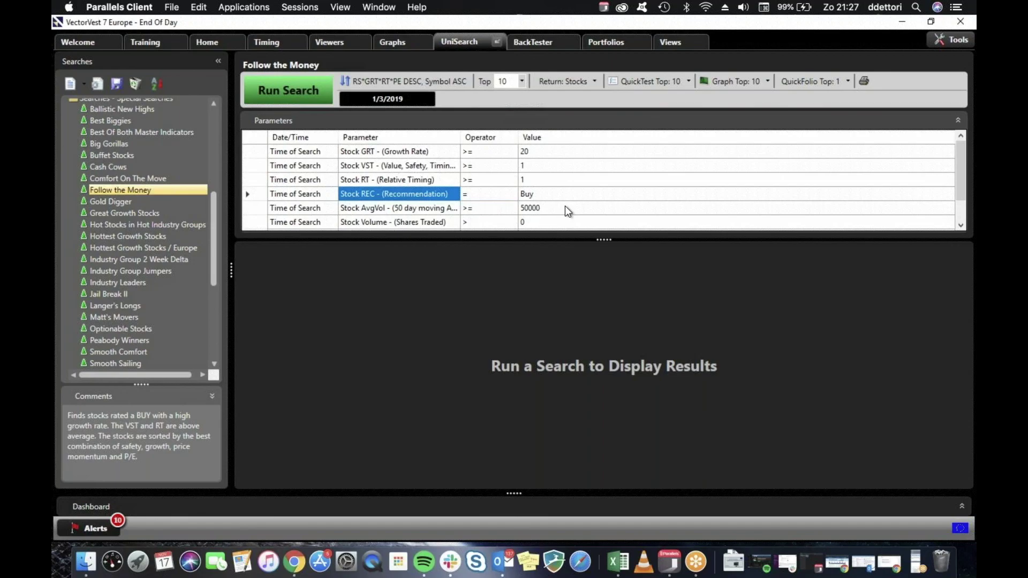
pyautogui.click(960, 211)
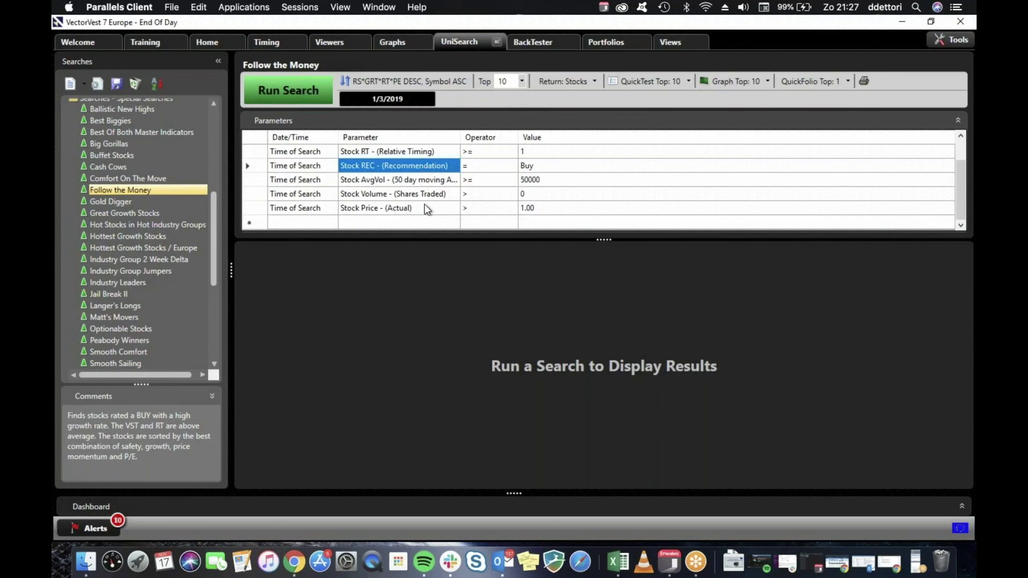
pyautogui.click(288, 89)
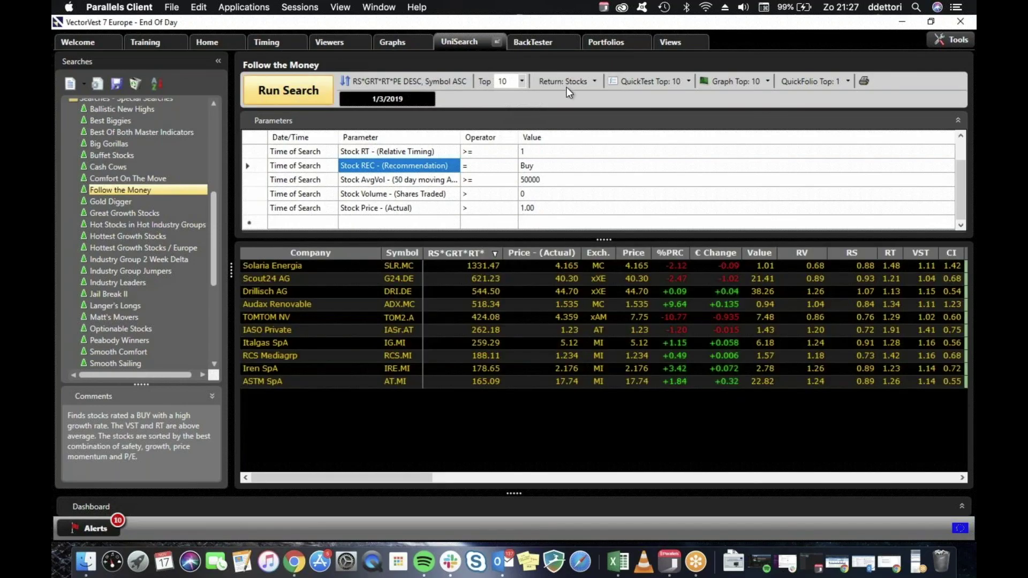
pyautogui.click(644, 79)
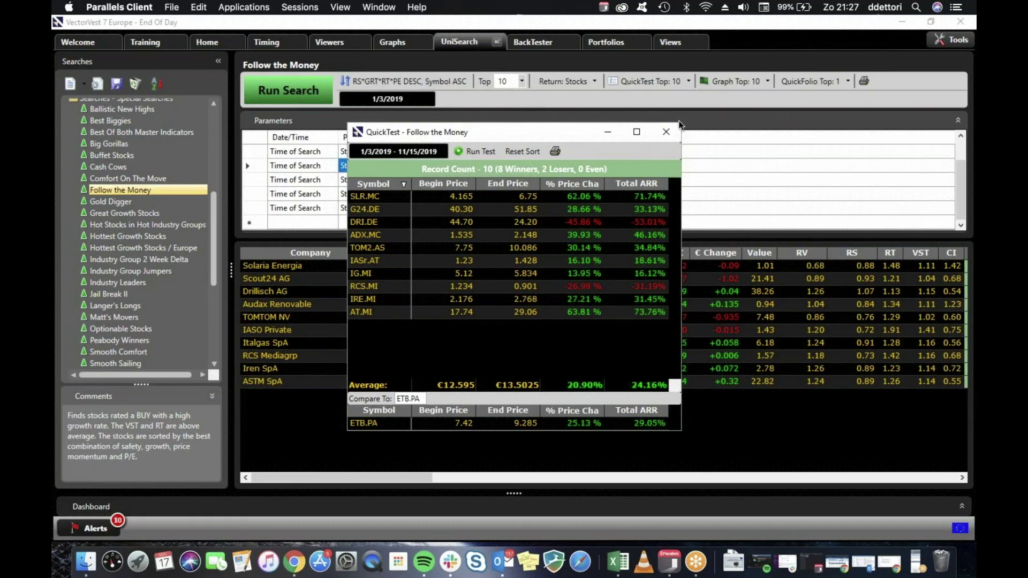
pyautogui.click(666, 132)
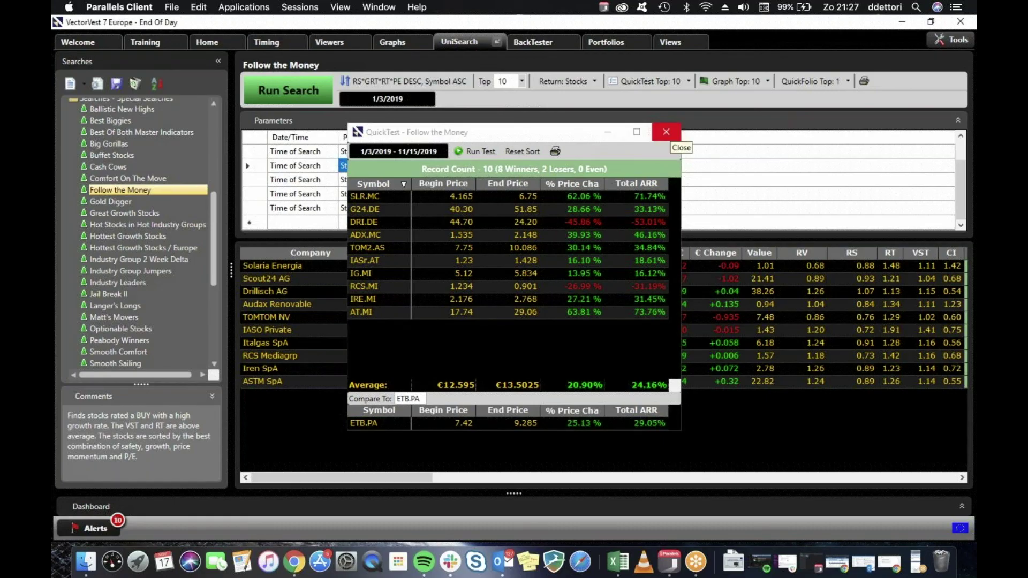
pyautogui.click(666, 131)
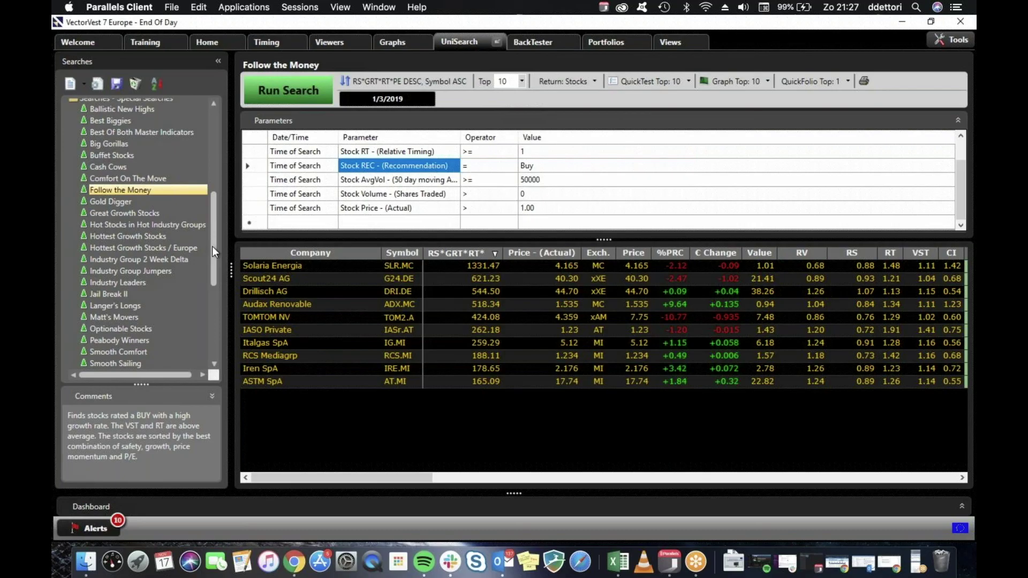
# Expand the Trends - New Stuff group in the Searches list.
pyautogui.scroll(-1, 212, 268)
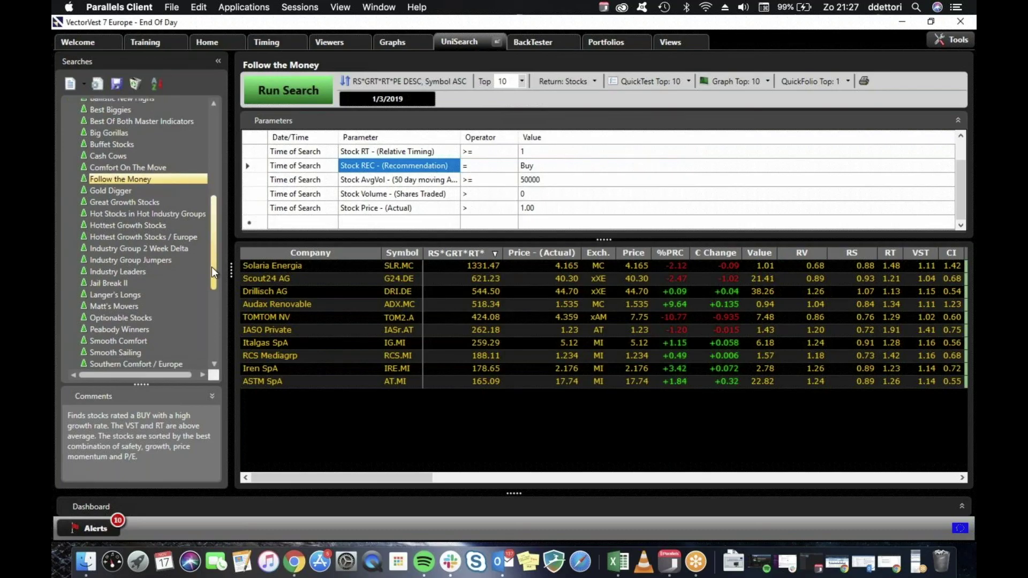
pyautogui.scroll(-4, 211, 266)
pyautogui.scroll(-8, 211, 301)
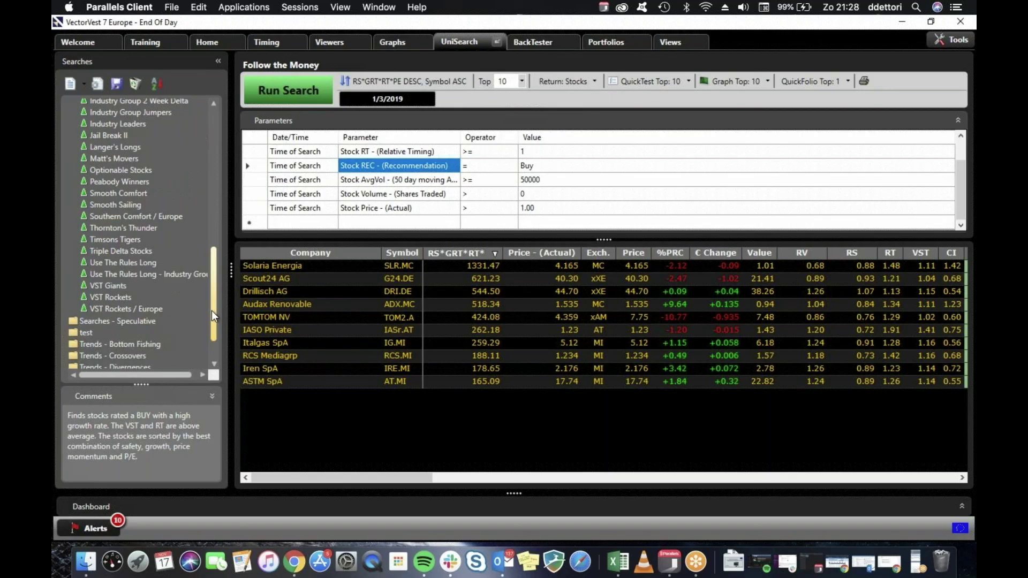
pyautogui.scroll(-4, 212, 327)
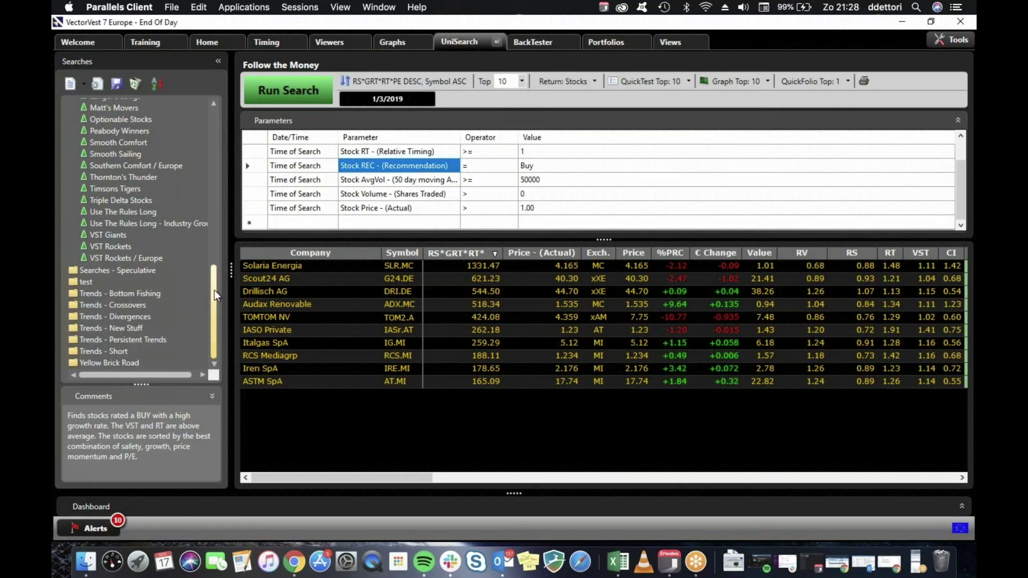
pyautogui.scroll(7, 214, 256)
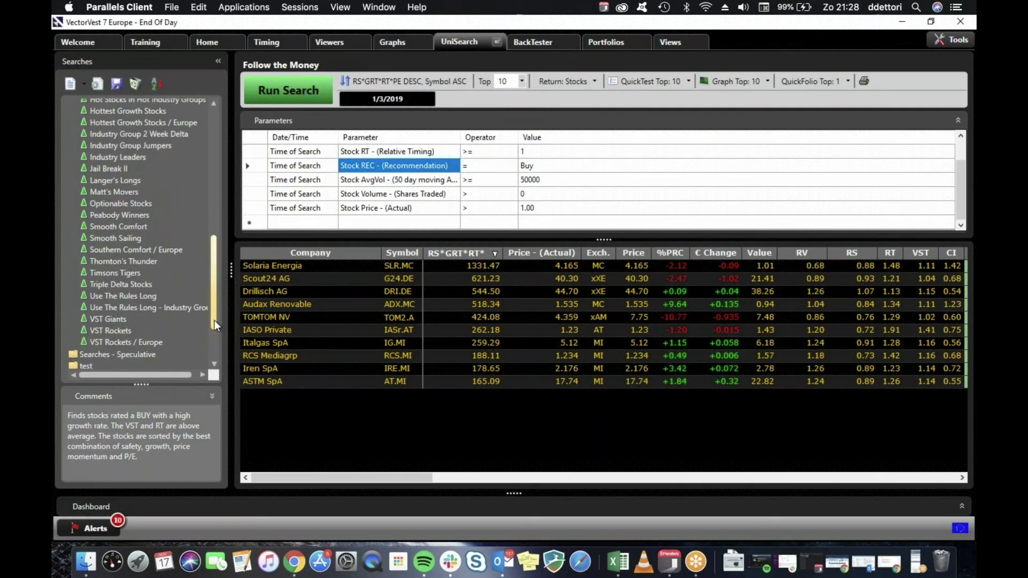
pyautogui.scroll(1, 215, 362)
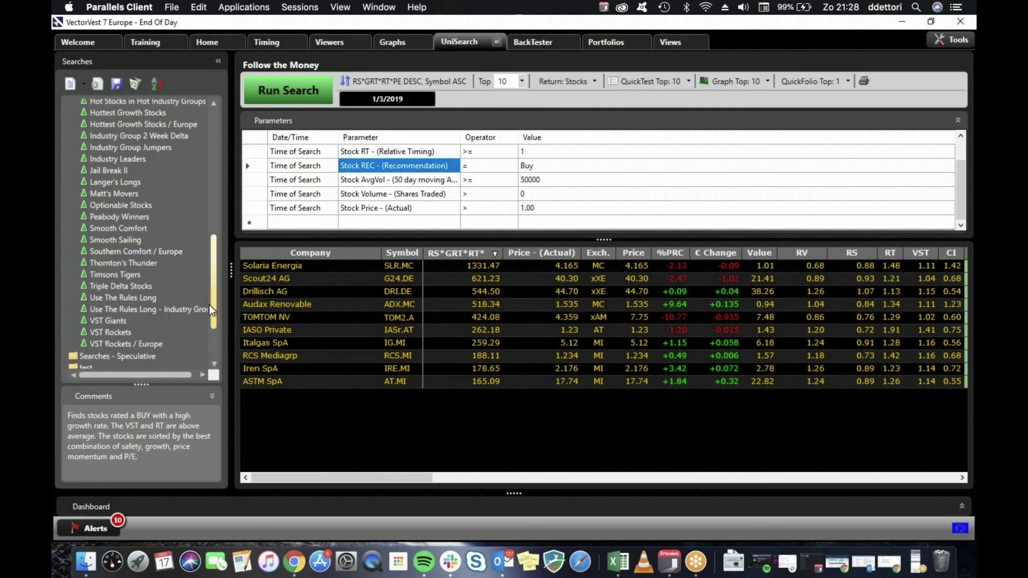
pyautogui.scroll(-7, 214, 311)
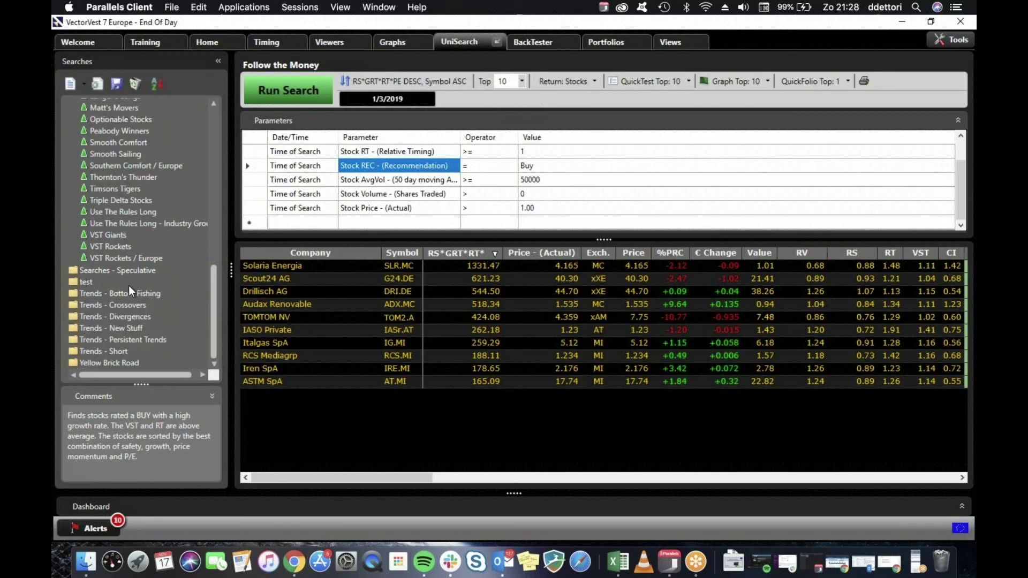
pyautogui.click(131, 329)
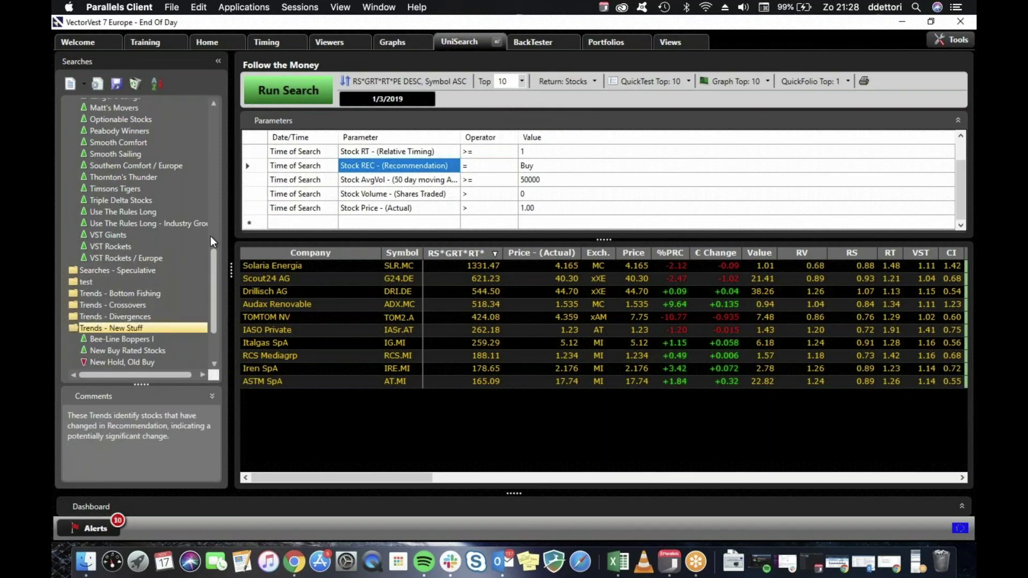
# Go back to Special Searches and load Hottest Growth Stocks, with criterion REC = Buy.
pyautogui.moveTo(213, 255); pyautogui.dragTo(214, 206)
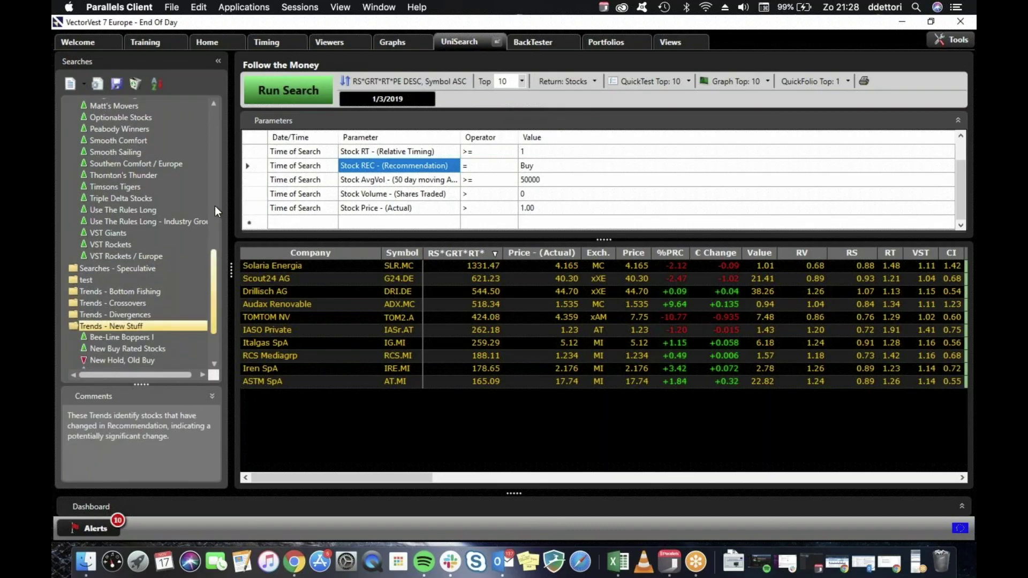
pyautogui.scroll(1, 215, 206)
pyautogui.scroll(6, 210, 165)
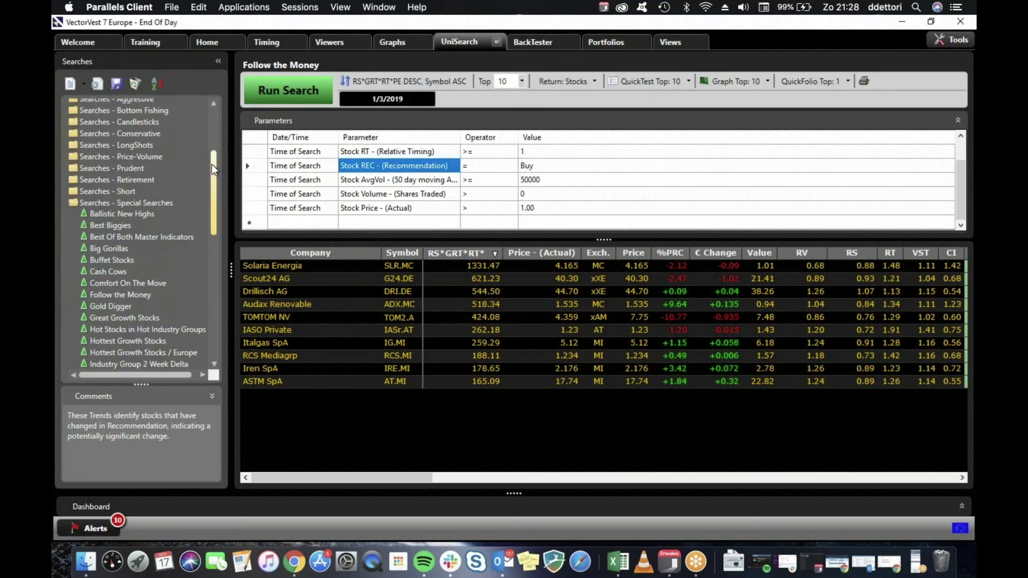
pyautogui.scroll(4, 207, 117)
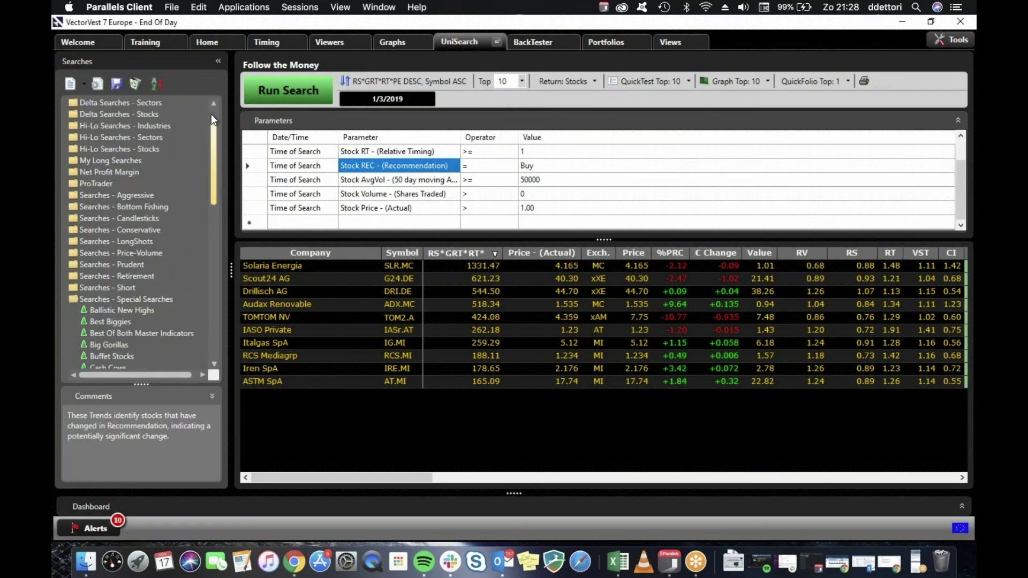
pyautogui.scroll(2, 208, 122)
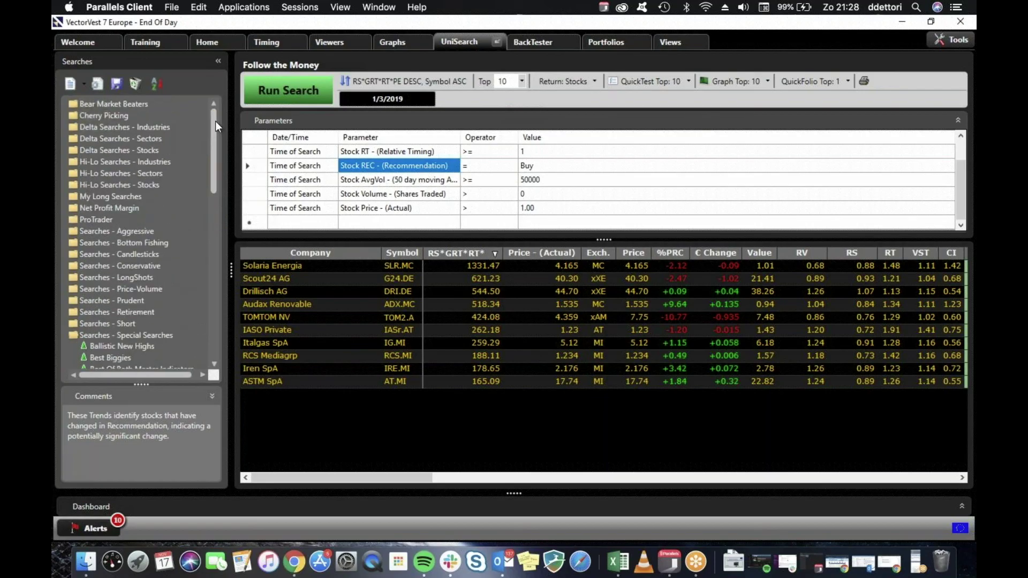
pyautogui.scroll(-5, 214, 143)
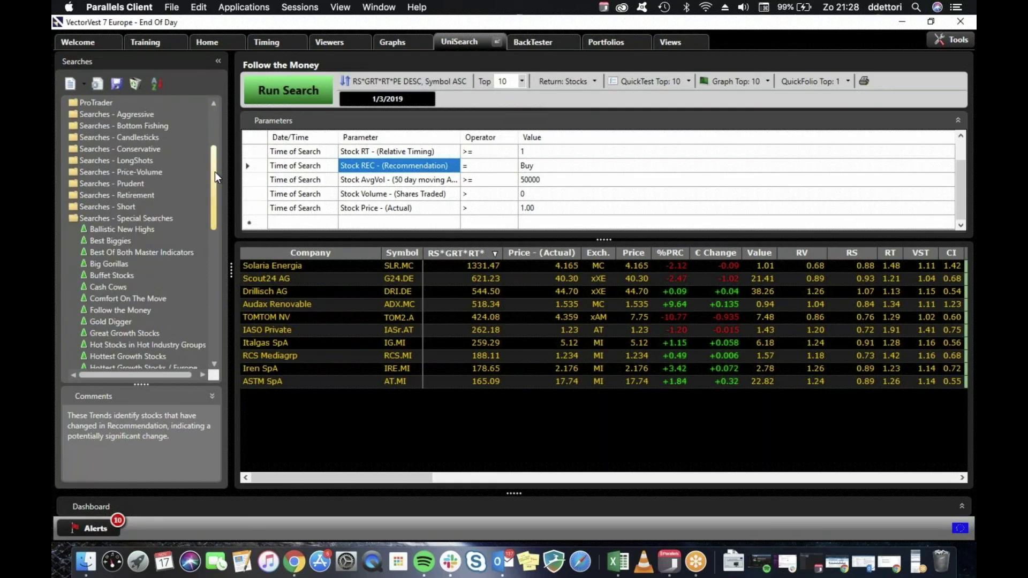
pyautogui.scroll(-2, 216, 179)
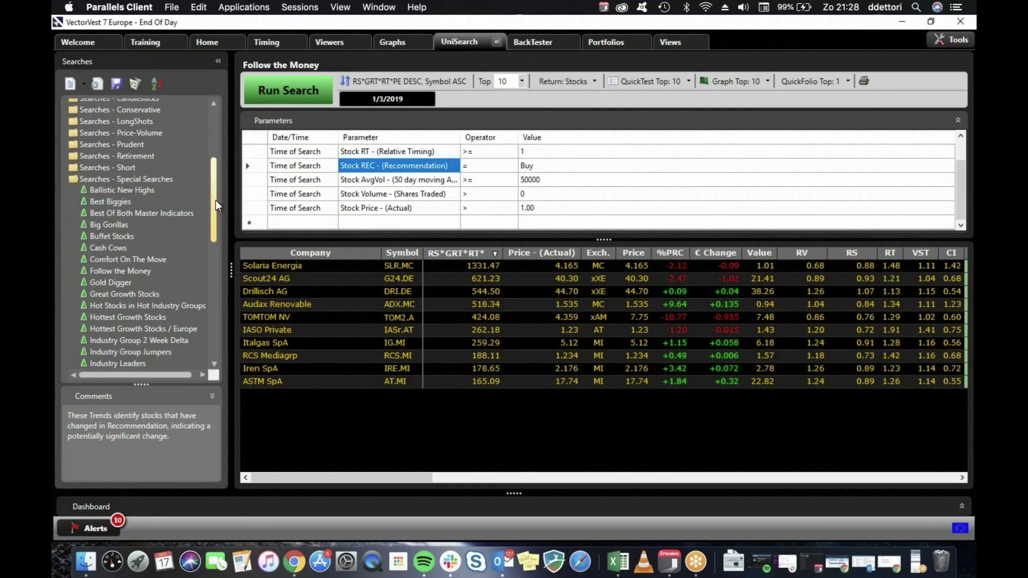
pyautogui.scroll(-2, 216, 201)
pyautogui.scroll(-4, 214, 221)
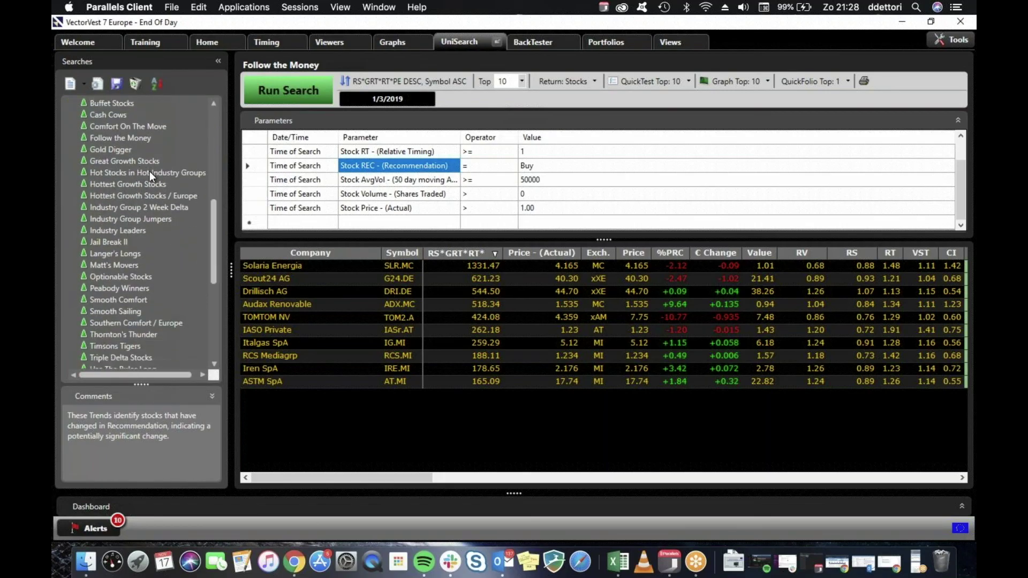
pyautogui.click(160, 184)
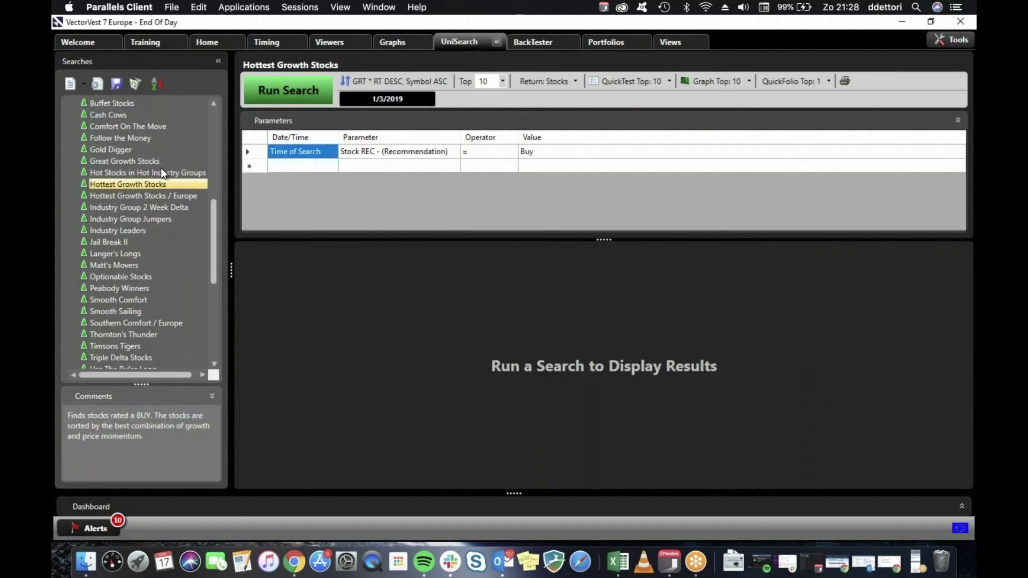
# Load Hot Stocks in Hot Industry Groups, limited to the Top 20 industry groups by RT.
pyautogui.click(154, 173)
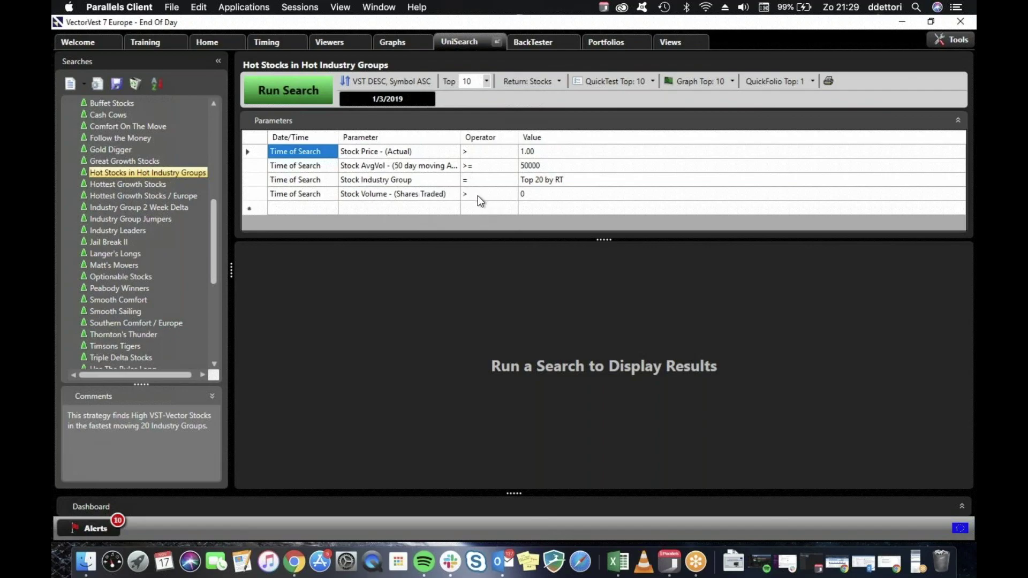
# Run Hot Stocks in Hot Industry Groups and QuickTest its top 10 stocks: 4 winners, 6 losers.
pyautogui.click(312, 91)
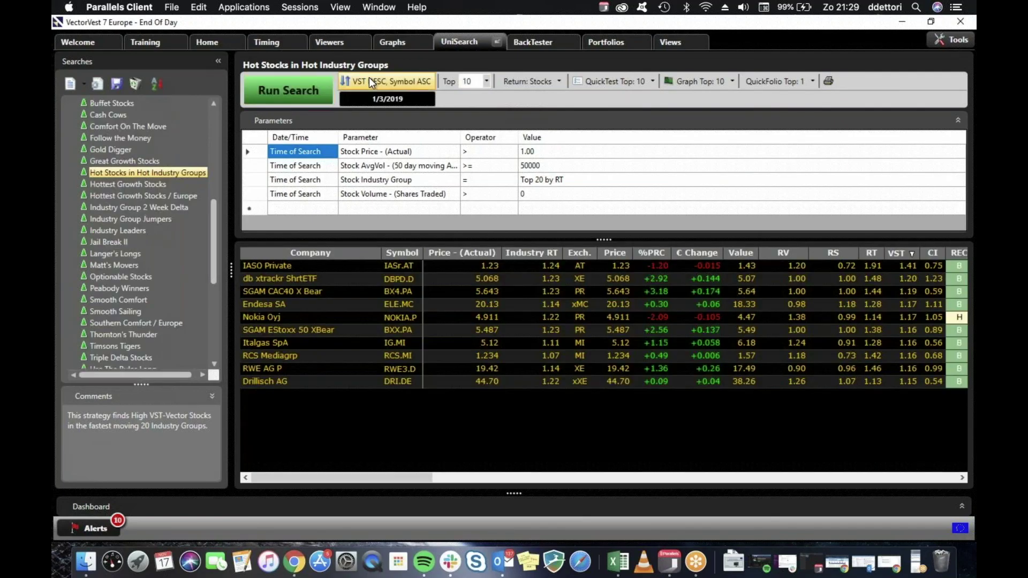
pyautogui.click(390, 86)
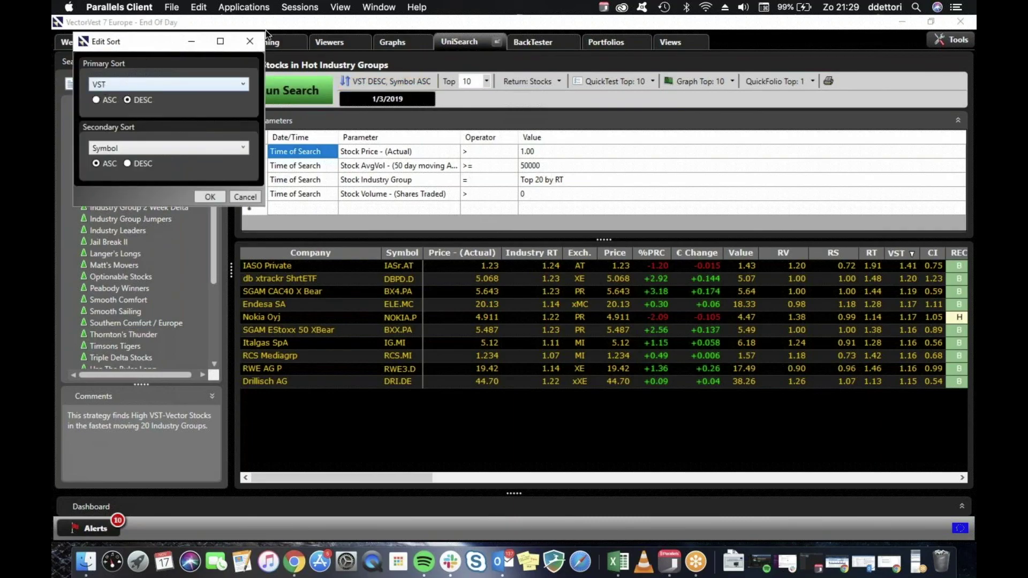
pyautogui.click(249, 42)
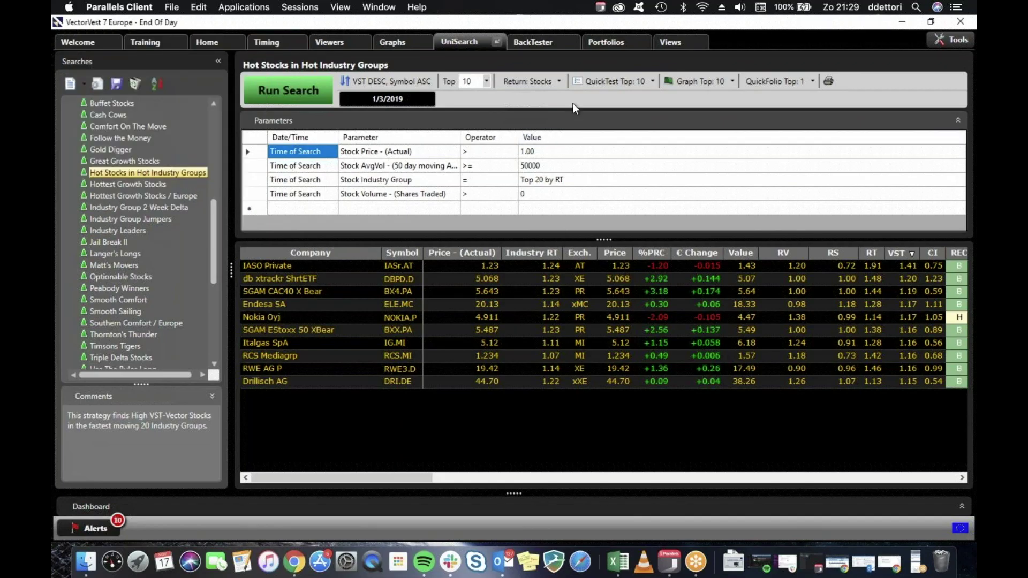
pyautogui.click(617, 76)
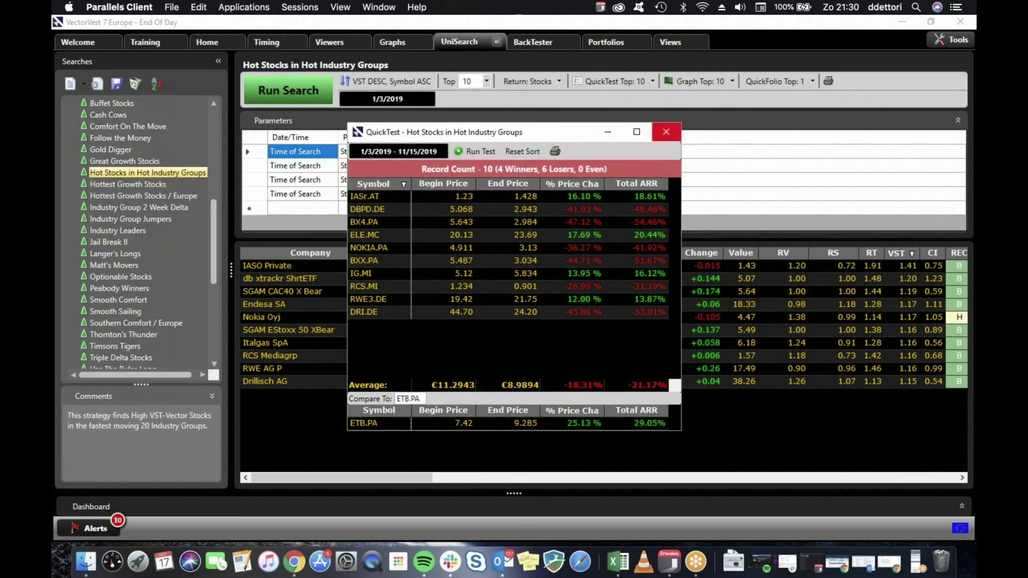
pyautogui.click(666, 133)
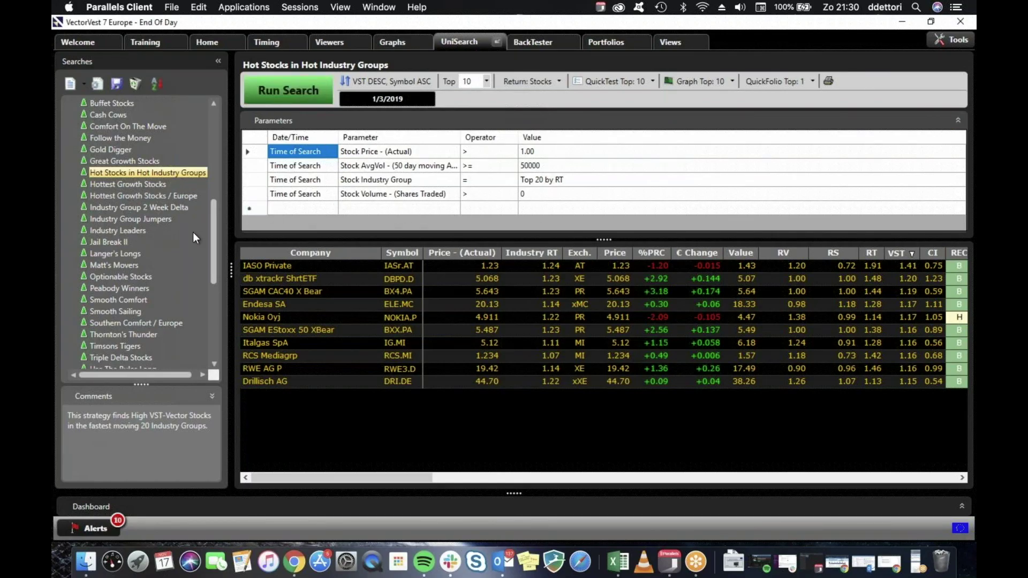
# Run Jail Break II and QuickTest its top 10 stocks: 4 winners, 6 losers, 21.67% ARR.
pyautogui.click(109, 242)
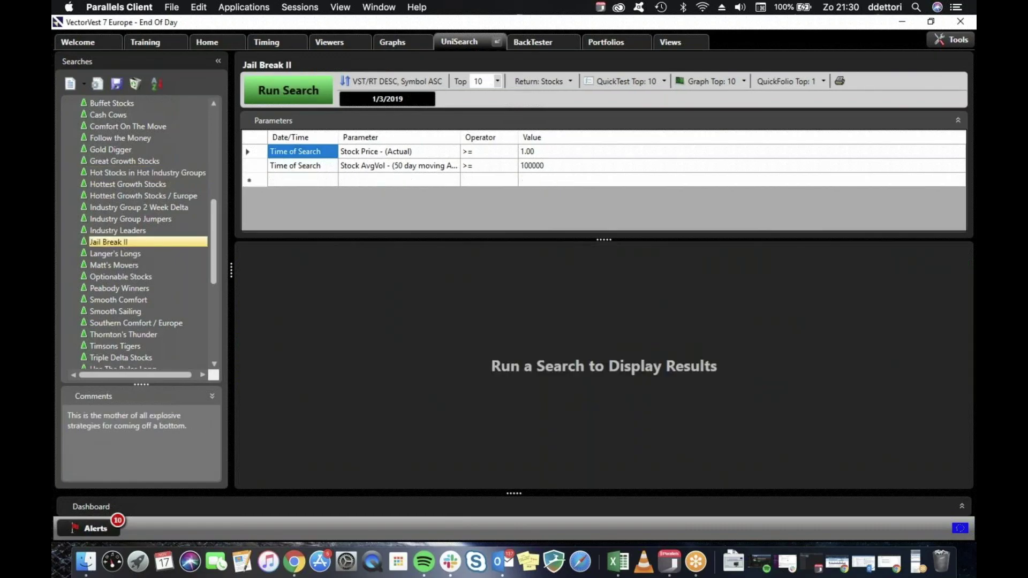
pyautogui.click(263, 94)
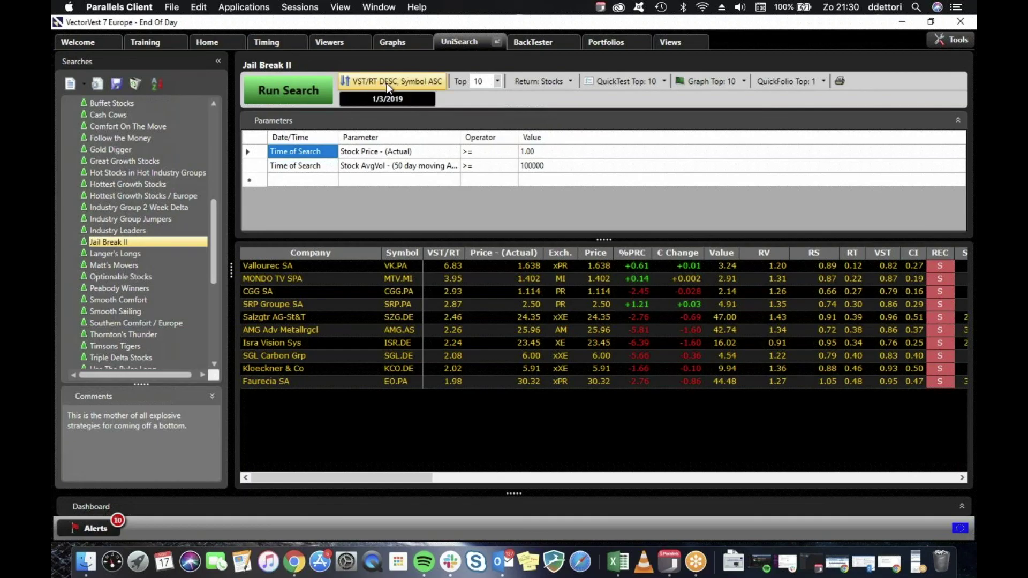
pyautogui.click(307, 92)
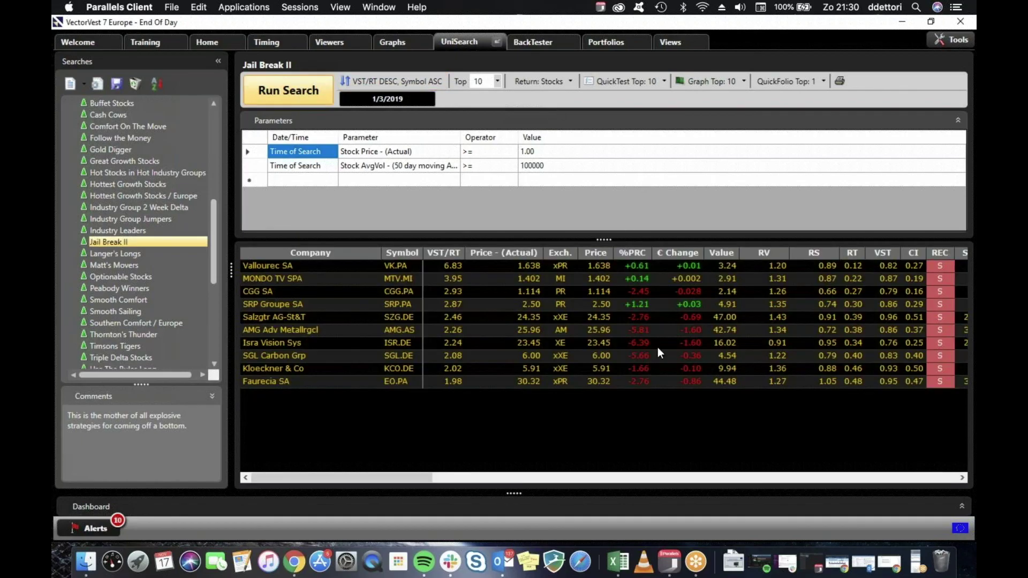
pyautogui.click(612, 82)
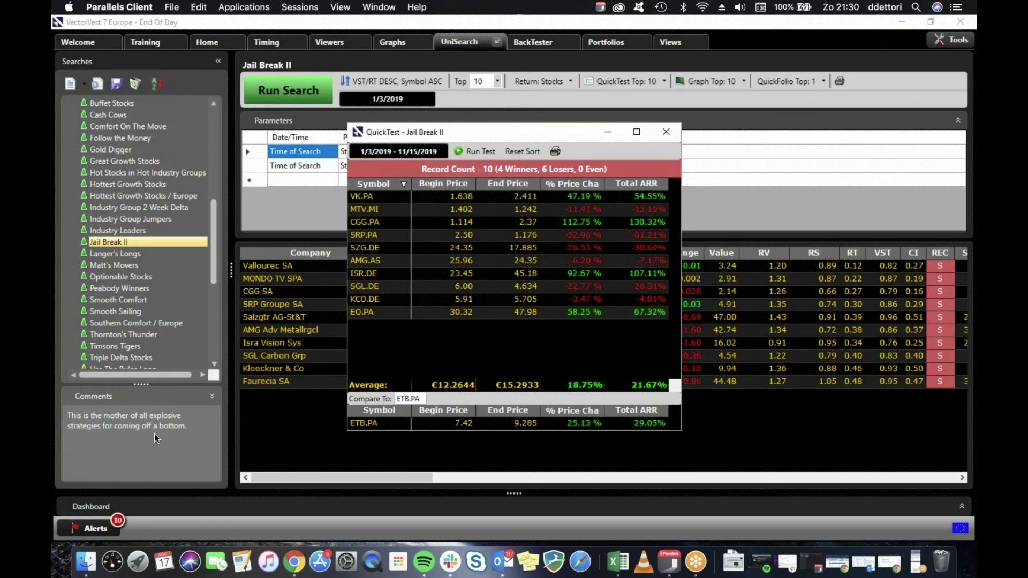
pyautogui.click(666, 132)
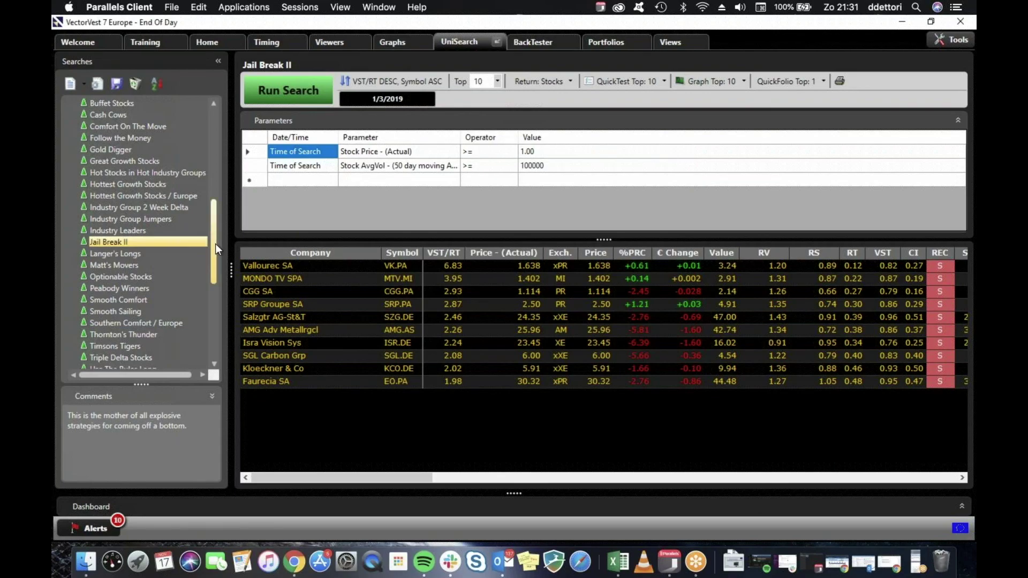
# Load Southern Comfort / Europe (price 1.00–5.00, AvgVol >= 50000) and view its CI DESC, Symbol ASC sort.
pyautogui.scroll(-1, 213, 267)
pyautogui.scroll(-3, 214, 265)
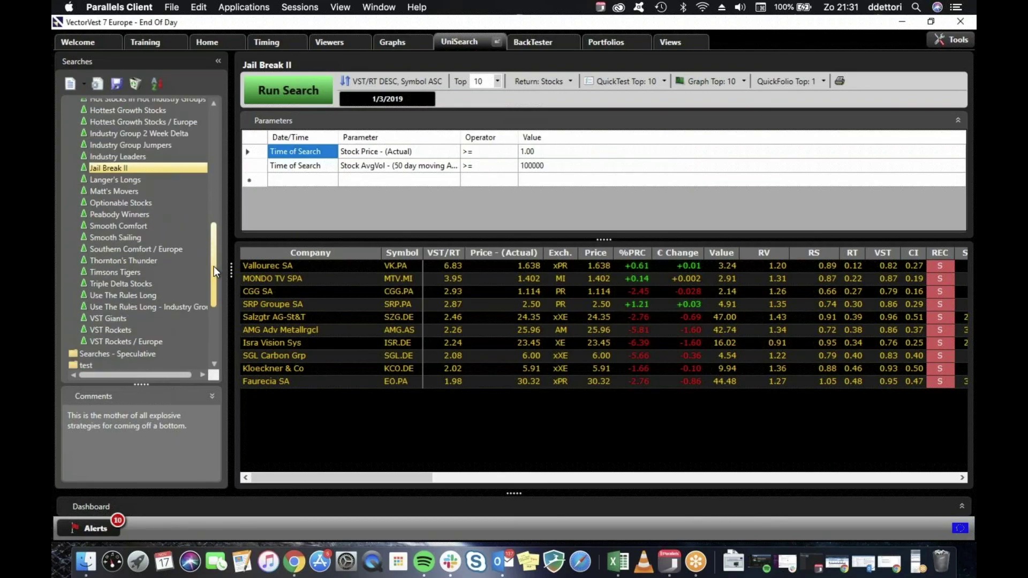
pyautogui.click(134, 250)
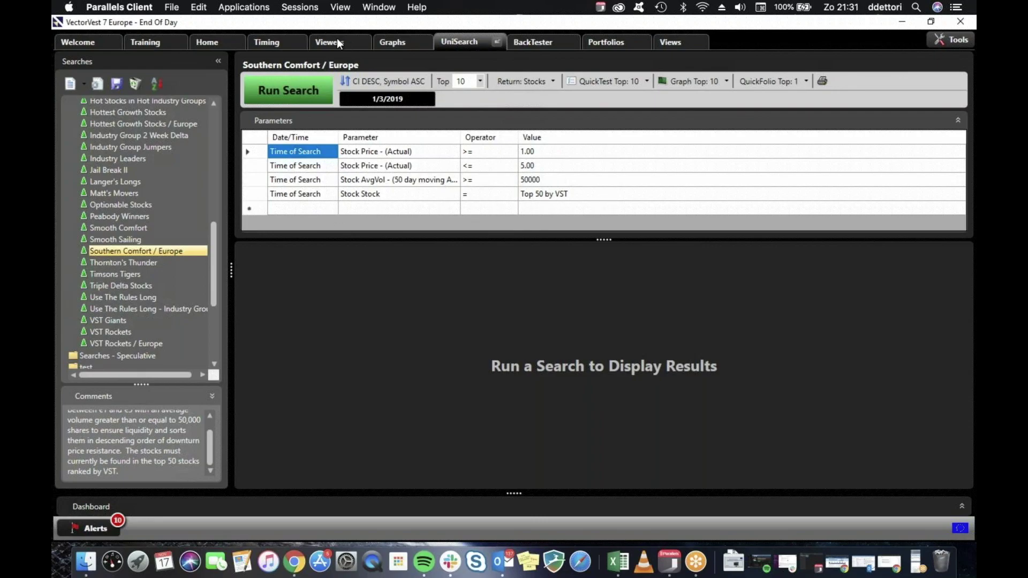
pyautogui.click(368, 81)
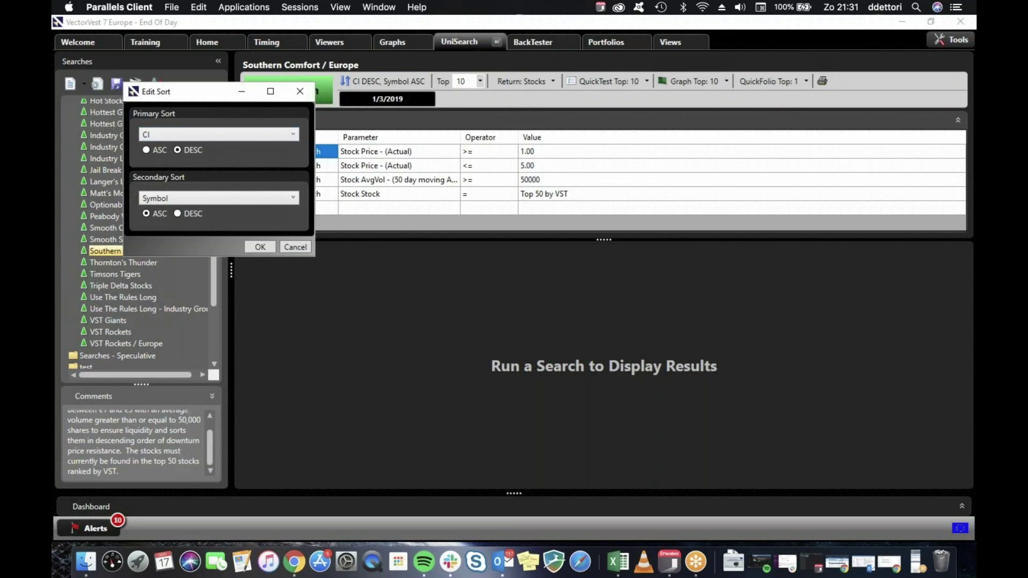
# Run Southern Comfort / Europe and QuickTest its eight results: 5 winners, 3 losers, -0.92% ARR.
pyautogui.click(301, 91)
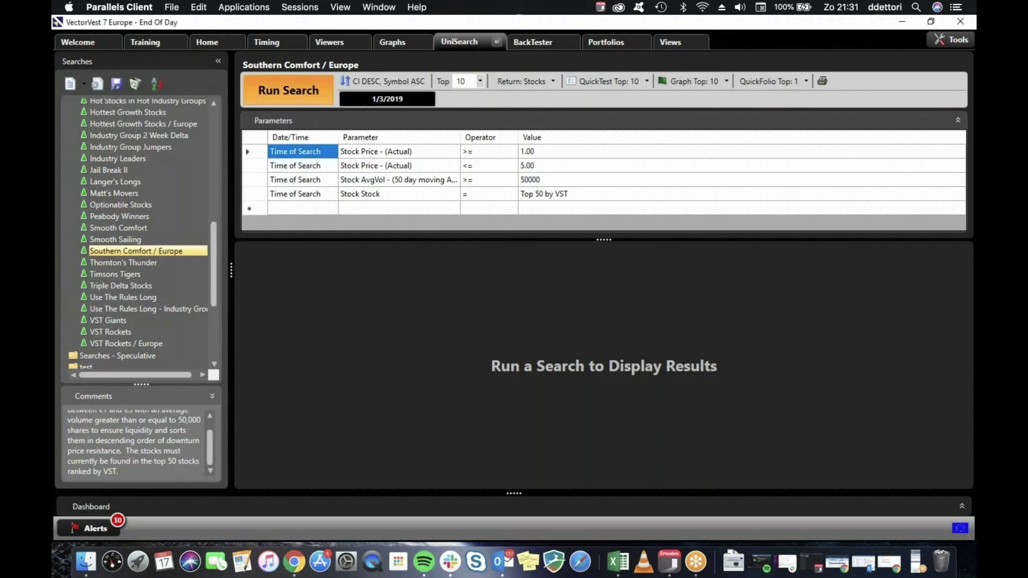
pyautogui.click(294, 91)
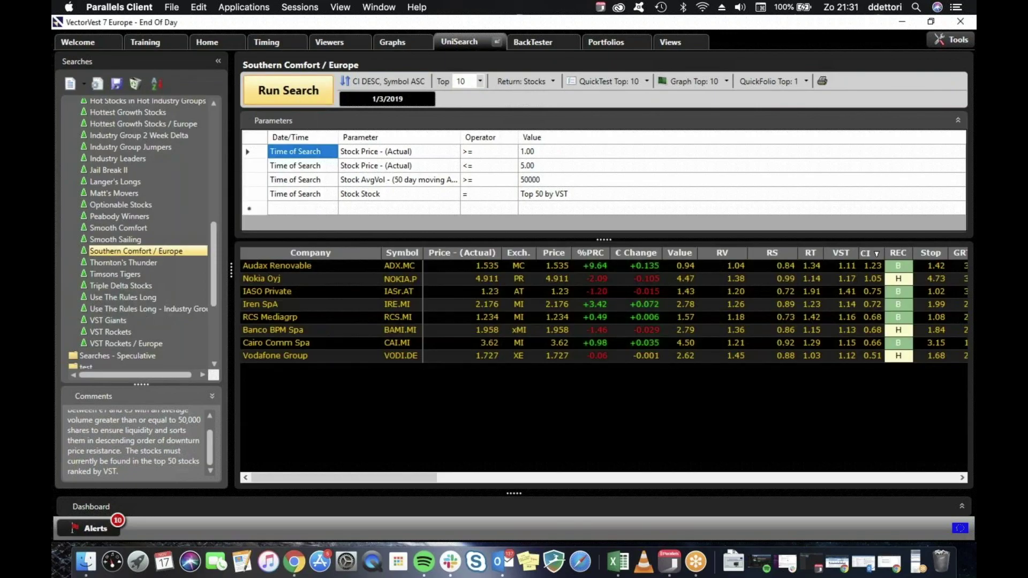
pyautogui.click(597, 81)
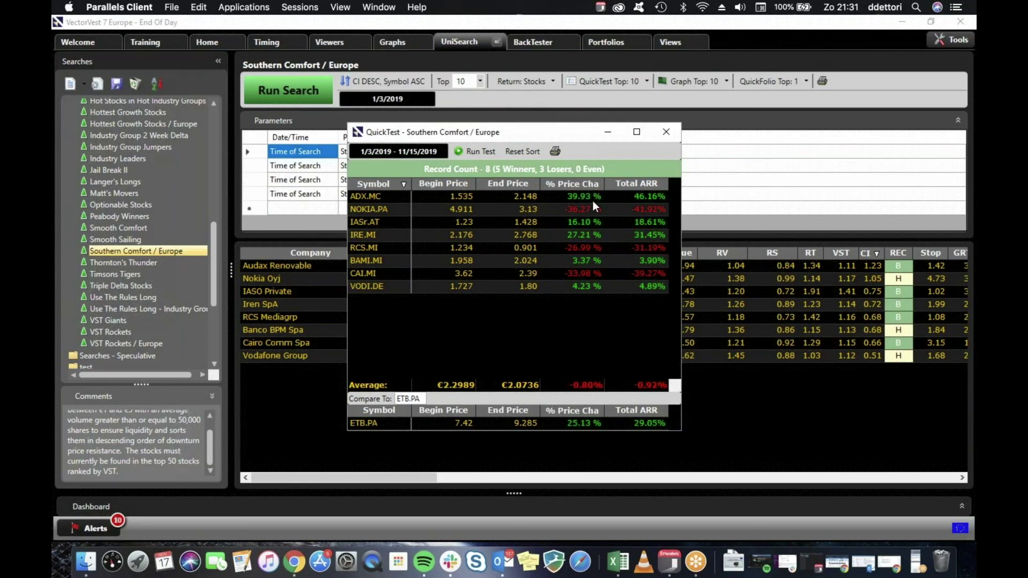
pyautogui.click(371, 205)
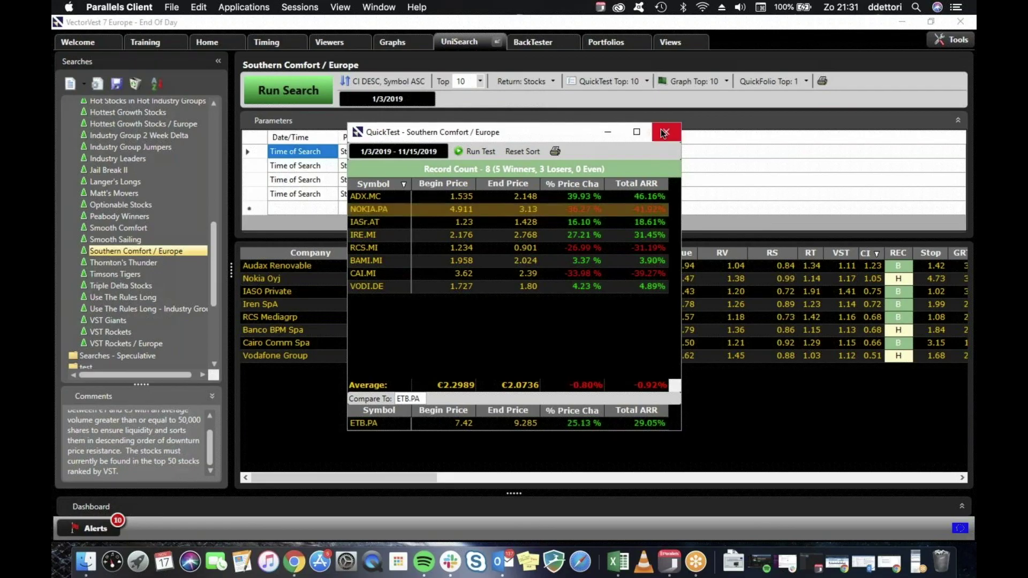
pyautogui.click(663, 134)
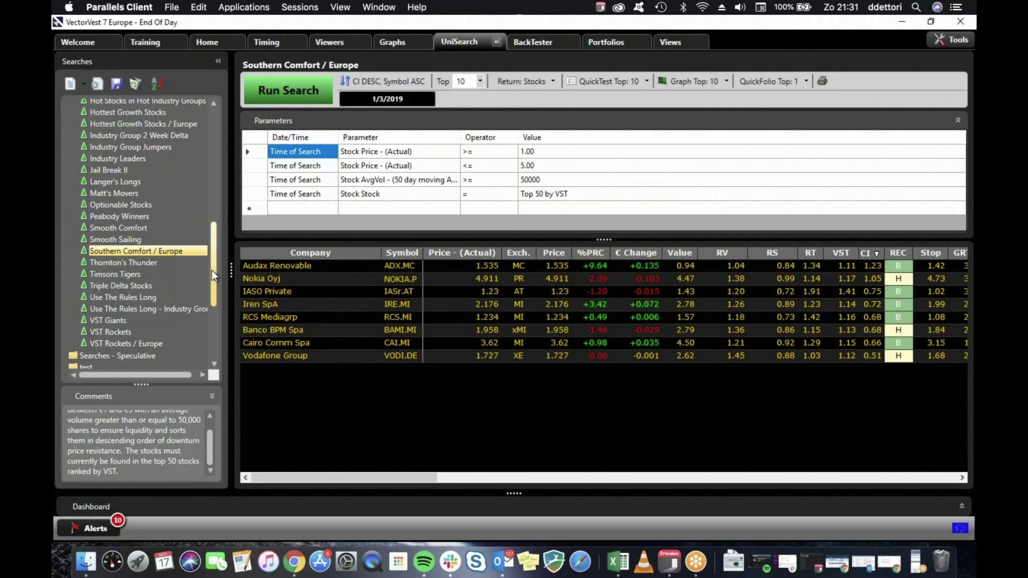
pyautogui.scroll(-2, 214, 288)
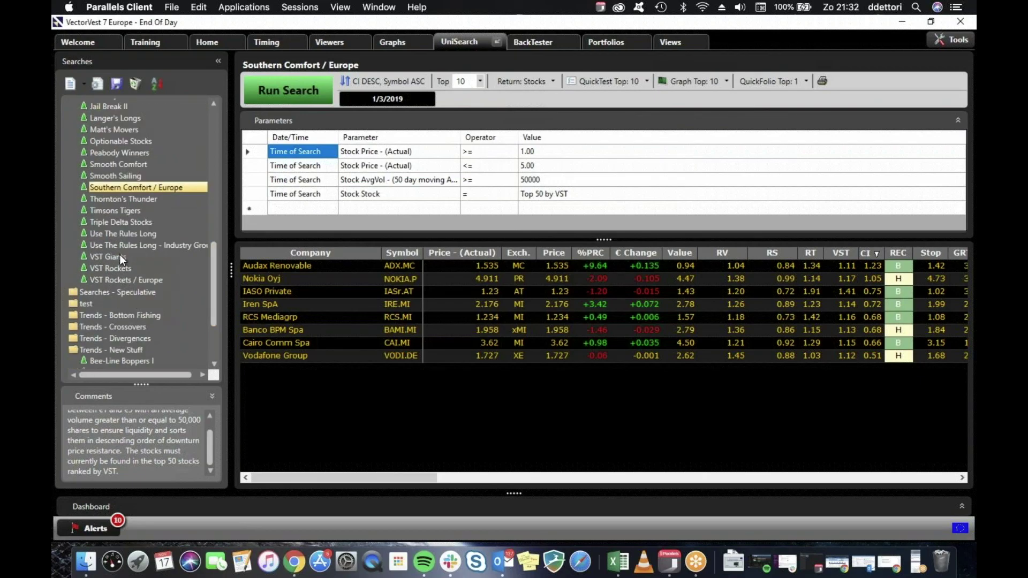
# Run VST Giants and QuickTest its top 10 stocks: 9 winners, 1 loser, 30.08% ARR.
pyautogui.click(120, 258)
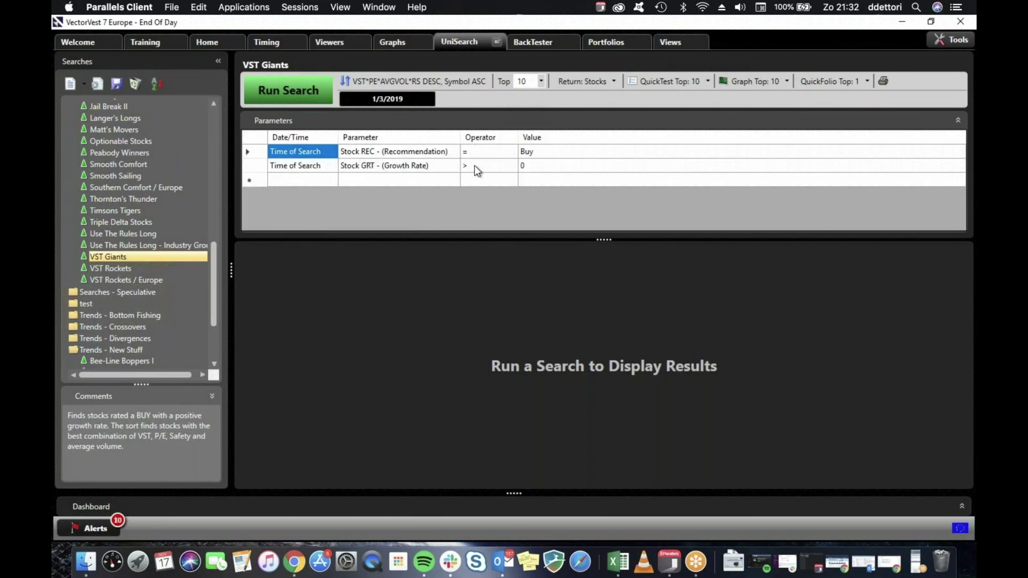
pyautogui.click(317, 92)
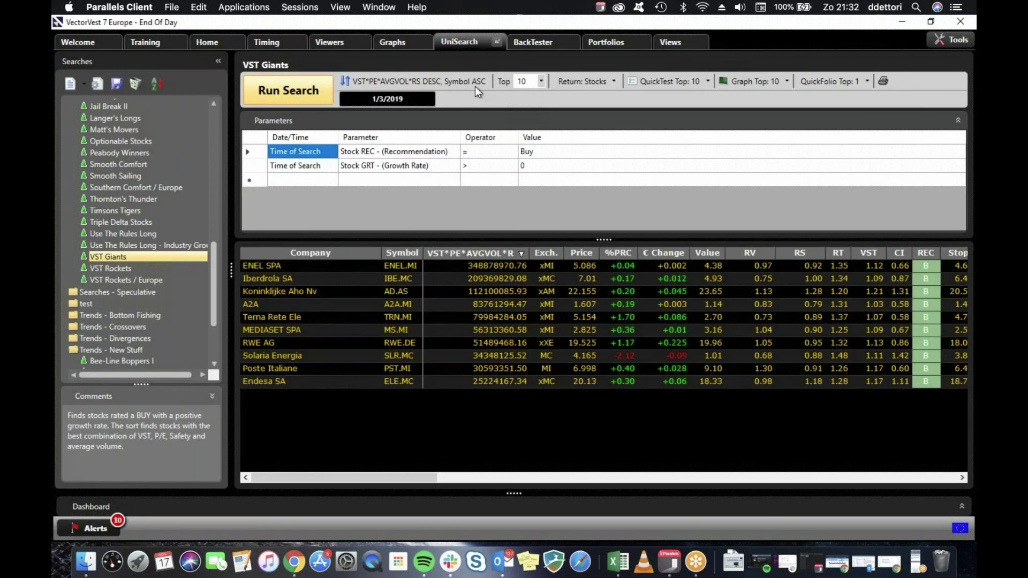
pyautogui.click(682, 80)
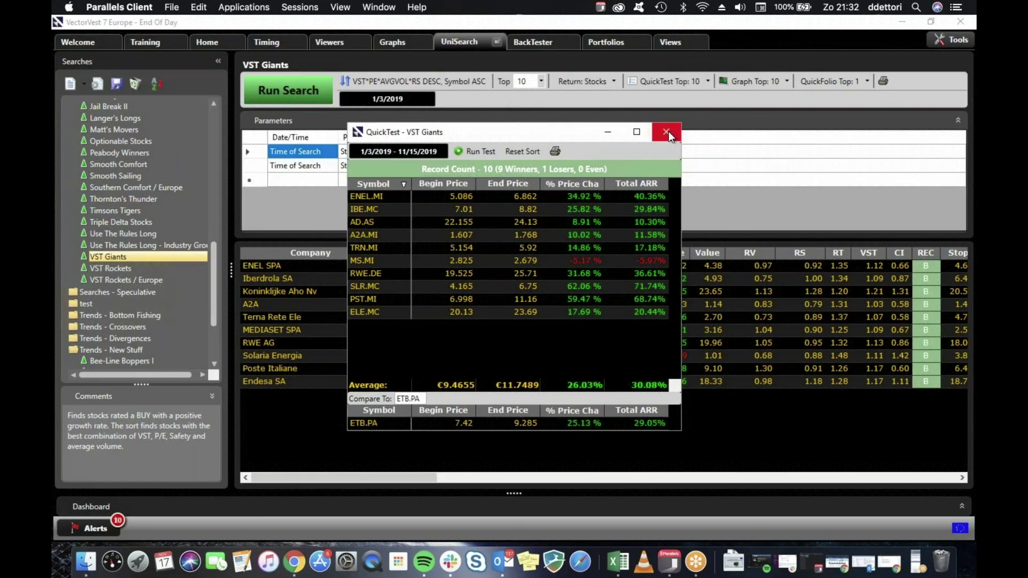
pyautogui.click(668, 134)
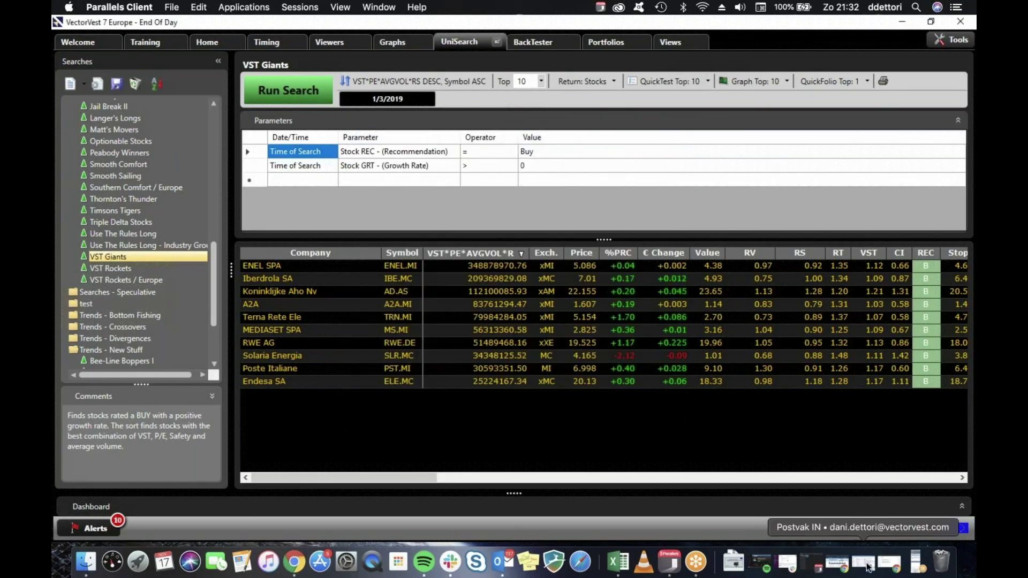
# Restore Chrome on the VectorVest EU events page and scroll through its forums and webcasts.
pyautogui.click(844, 562)
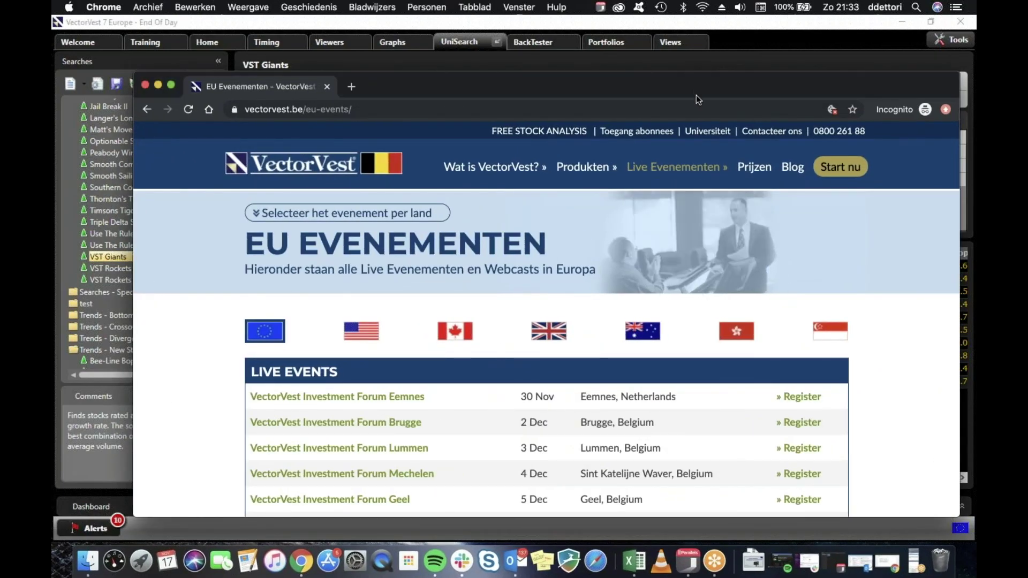
pyautogui.moveTo(535, 86); pyautogui.dragTo(512, 30)
pyautogui.scroll(-3, 449, 309)
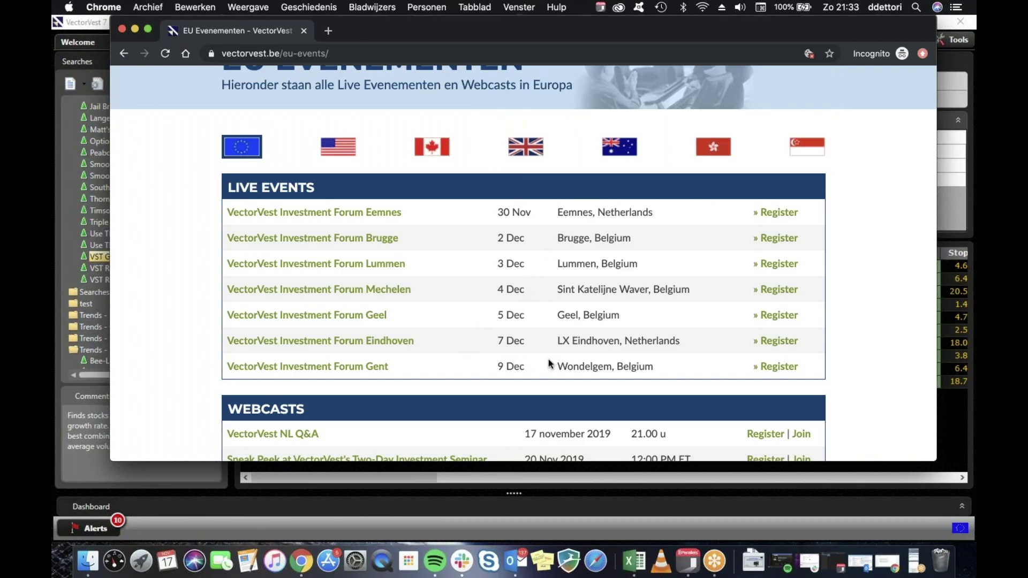
pyautogui.scroll(-5, 540, 355)
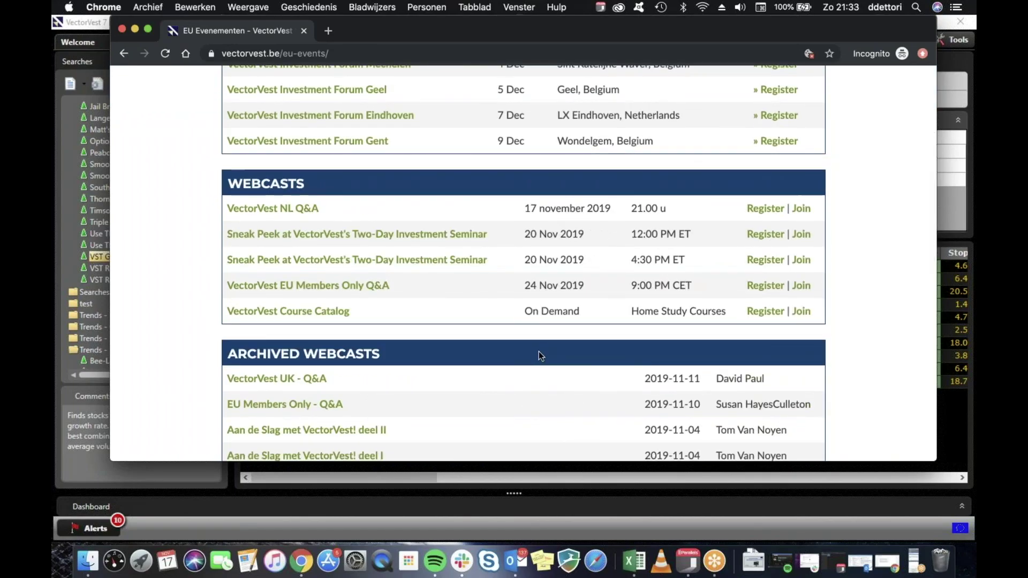
pyautogui.scroll(8, 540, 355)
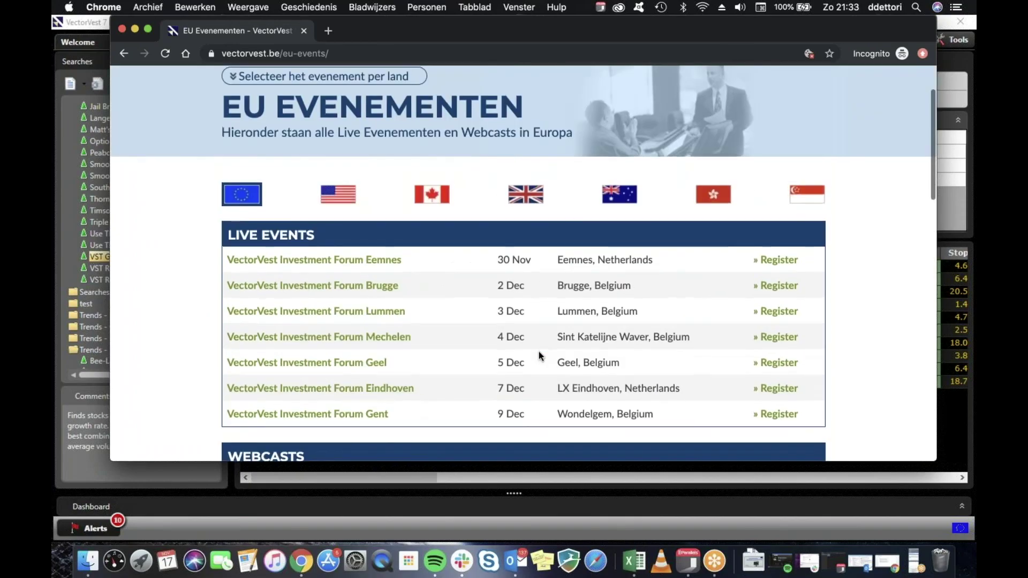
pyautogui.moveTo(639, 109)
pyautogui.press('super+grave')
pyautogui.click(770, 20)
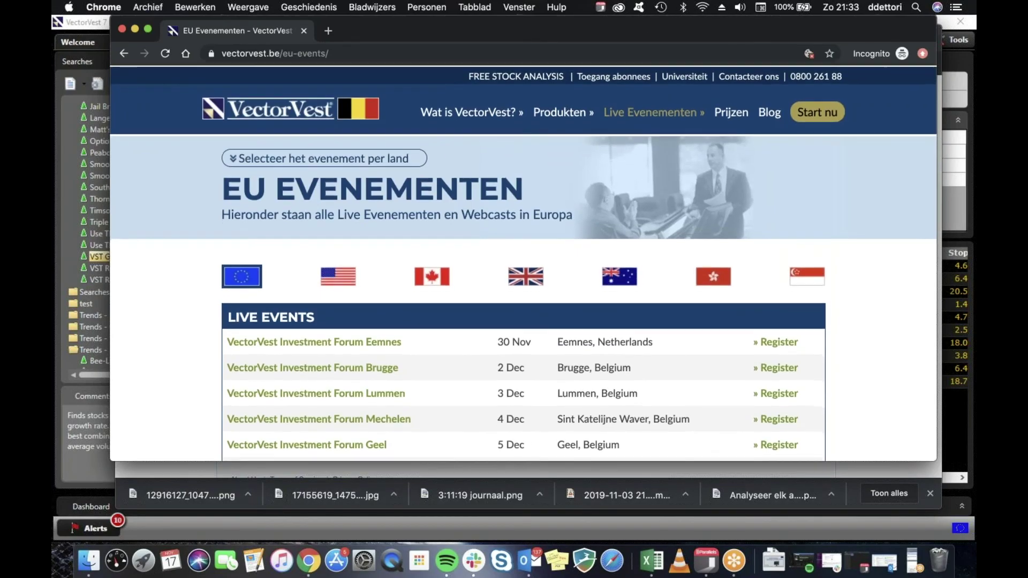
pyautogui.scroll(-3, 654, 109)
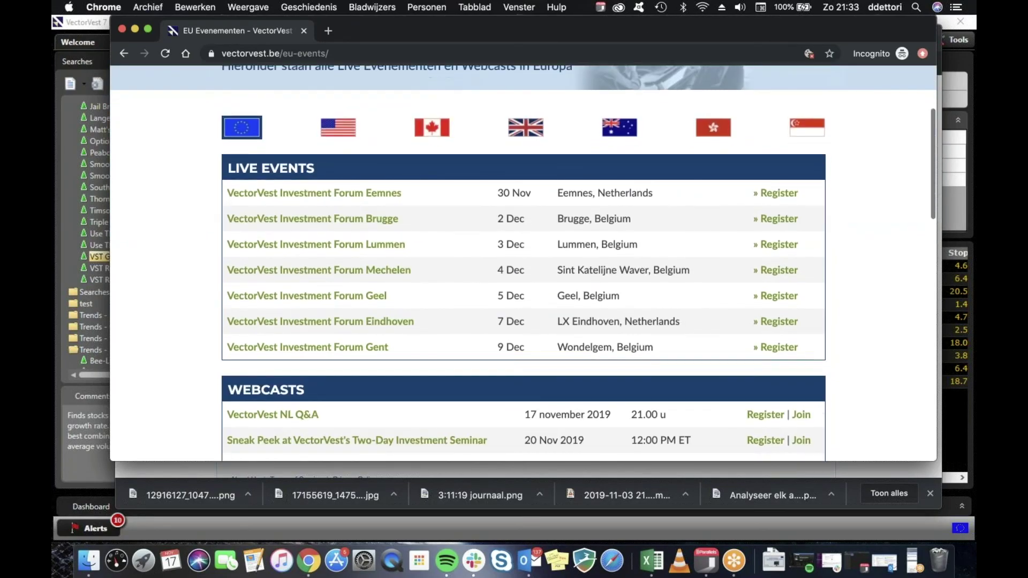
pyautogui.scroll(3, 654, 109)
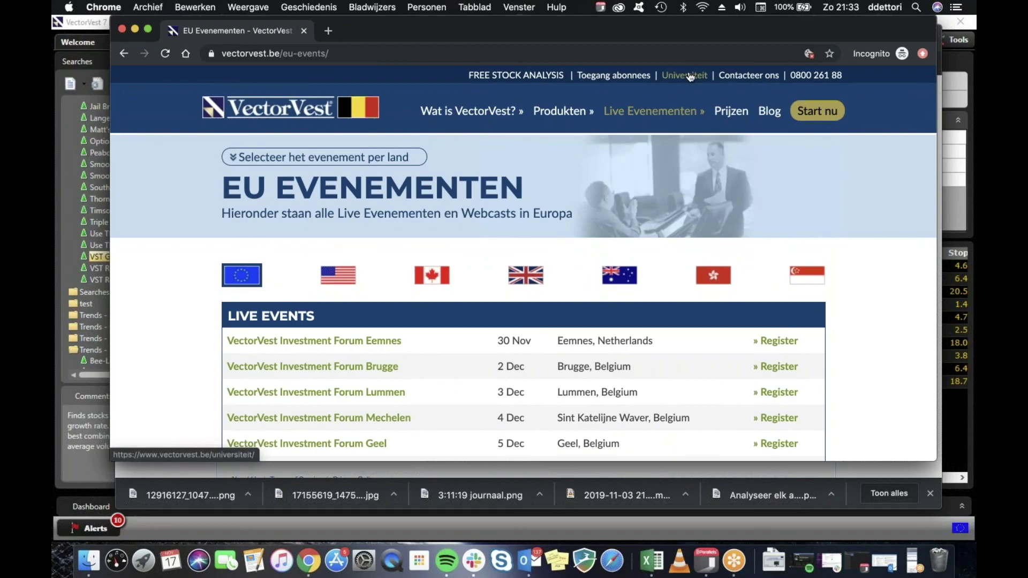
# Open Universiteit in a new tab and log in with a saved username and retyped password.
pyautogui.click(688, 76)
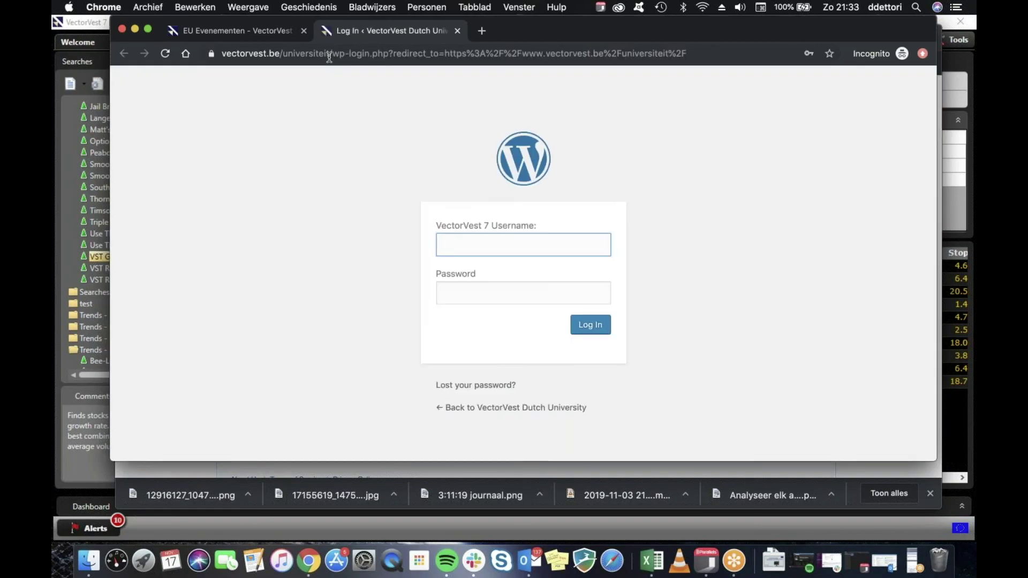
pyautogui.click(538, 255)
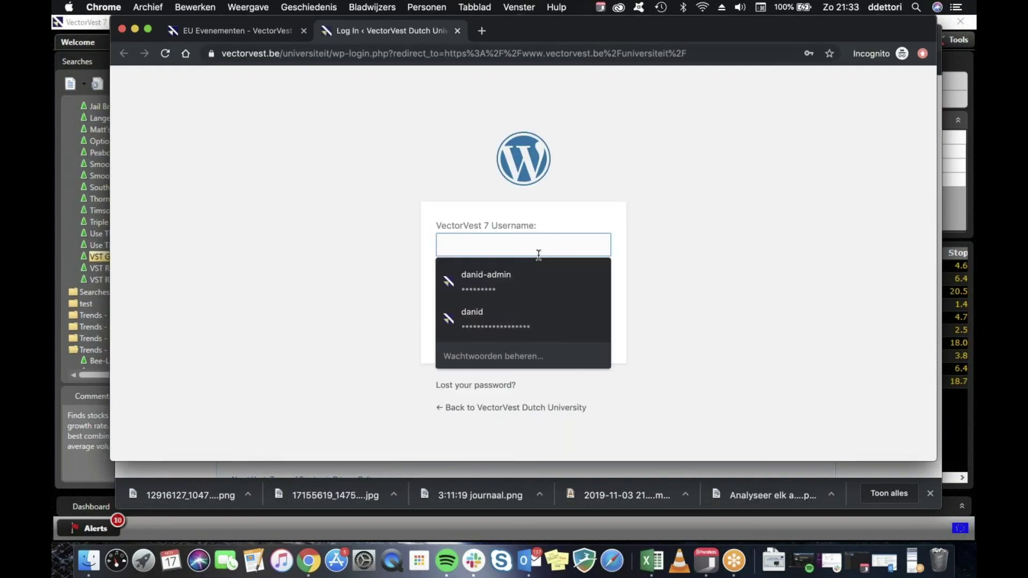
pyautogui.click(506, 311)
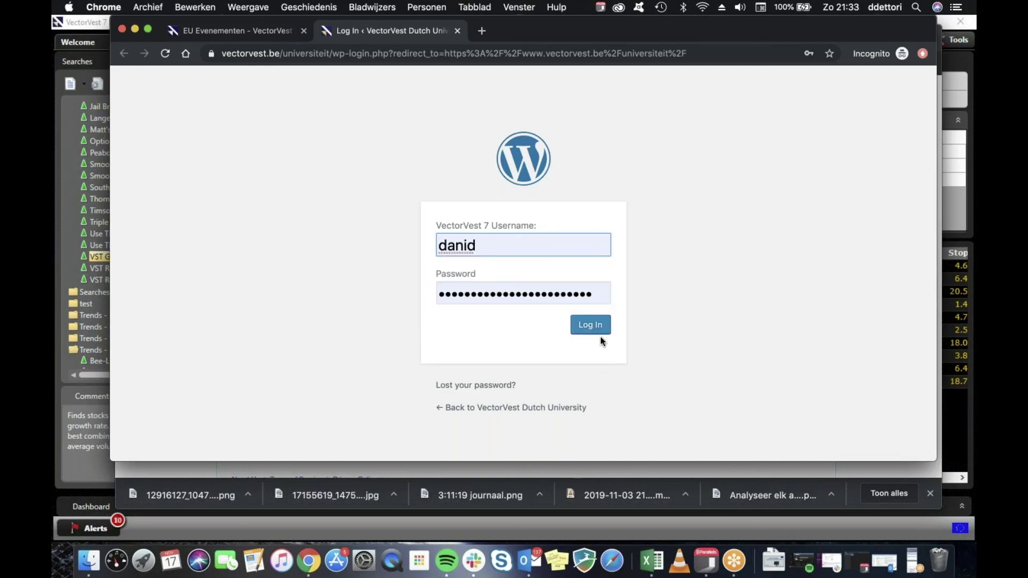
pyautogui.click(597, 295)
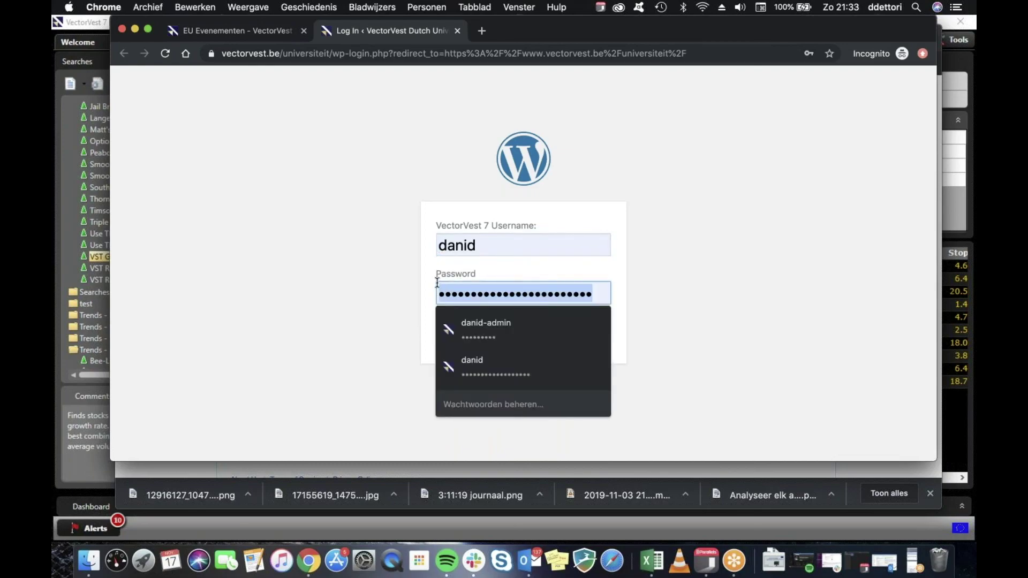
pyautogui.press('BackSpace')
pyautogui.write('•••••••••')
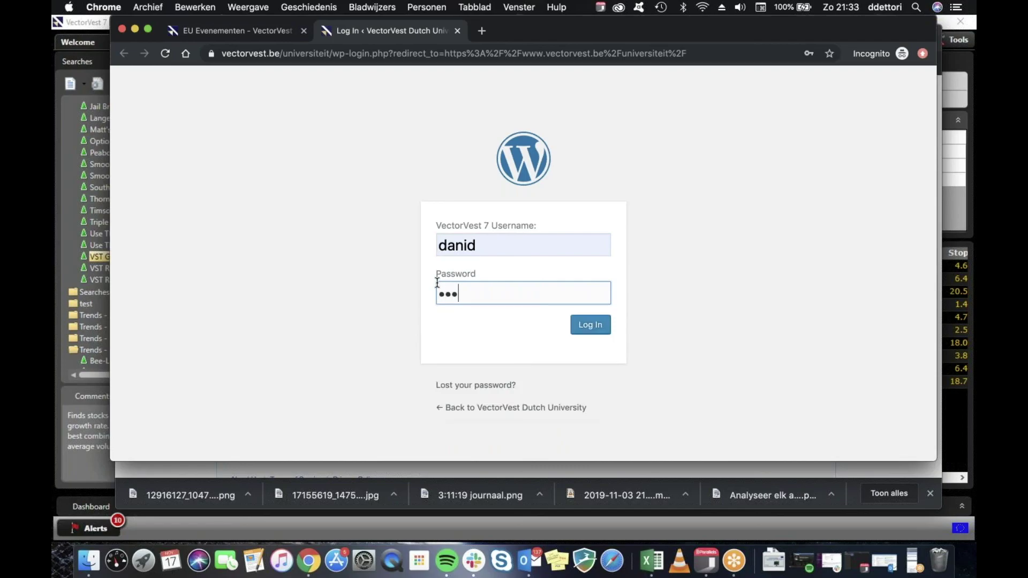
pyautogui.click(598, 324)
# After the INVALID_LOGIN error, enter a different username and password and log in again.
pyautogui.click(510, 249)
pyautogui.press('BackSpace')
pyautogui.write('.dett')
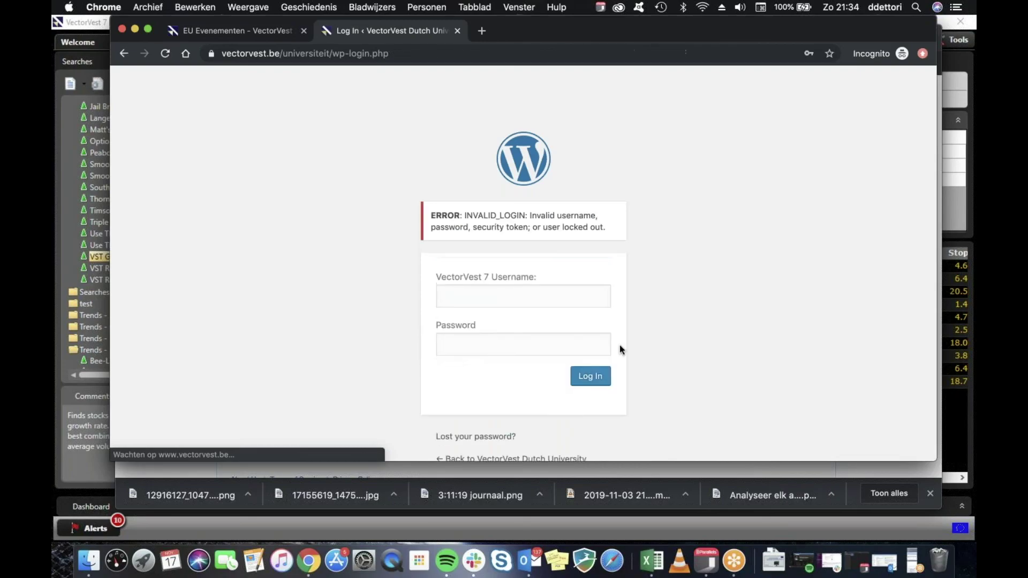
pyautogui.press('Tab')
pyautogui.write('•••••••••')
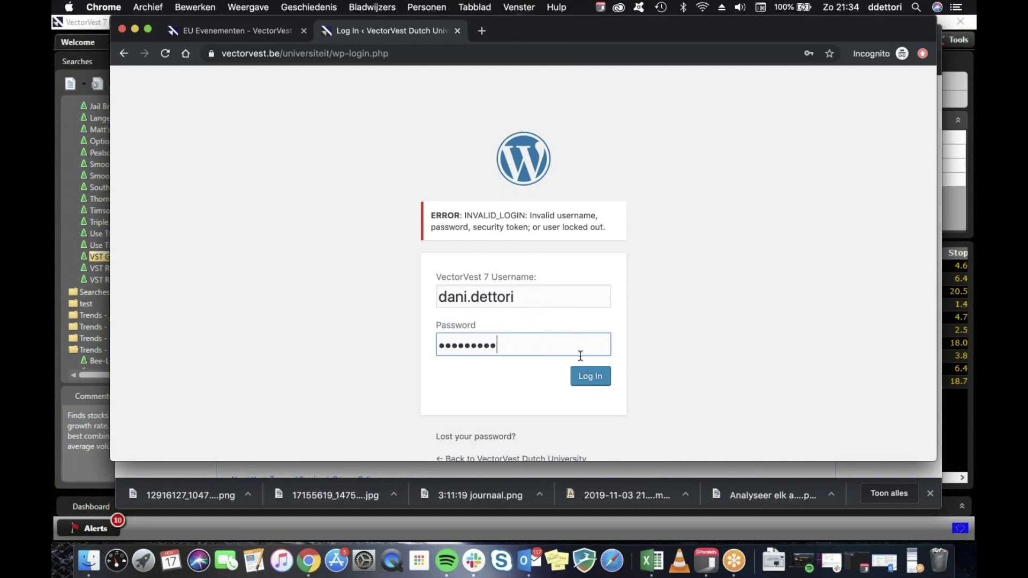
pyautogui.click(600, 383)
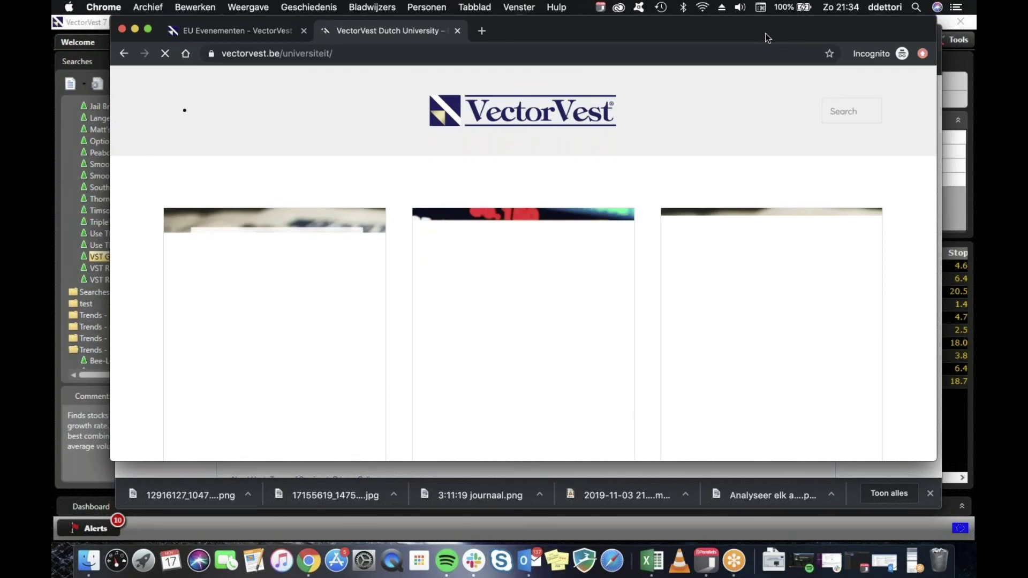
# Scroll through the Universiteit journaal and webinar posts, then return to the EU Evenementen events page.
pyautogui.scroll(-5, 461, 341)
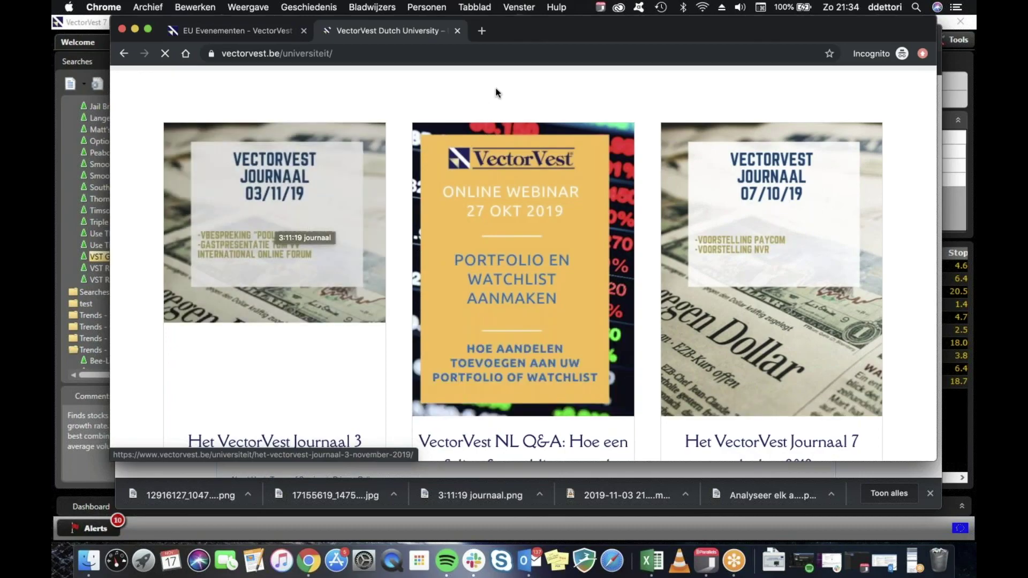
pyautogui.click(261, 27)
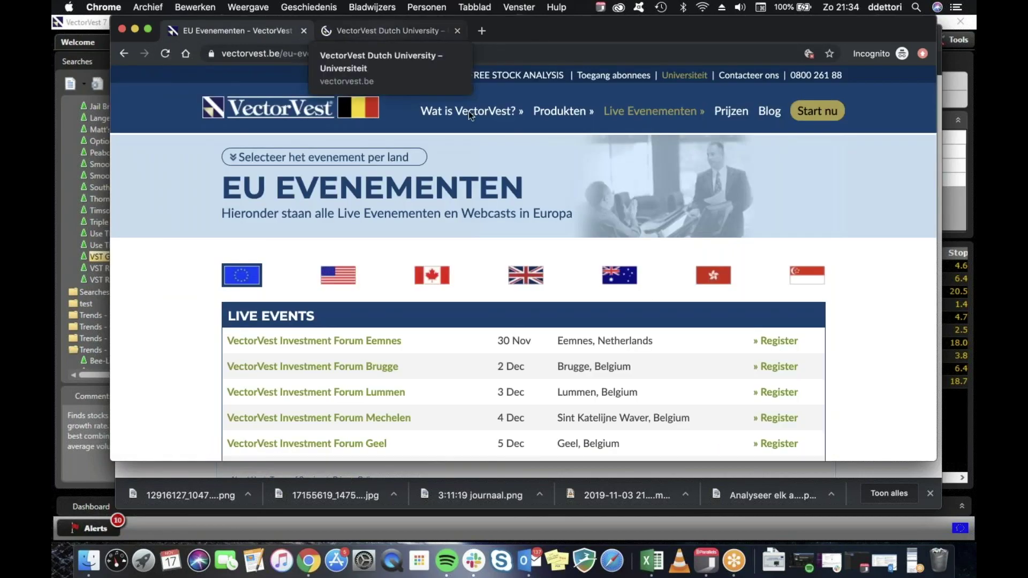
pyautogui.scroll(-10, 468, 111)
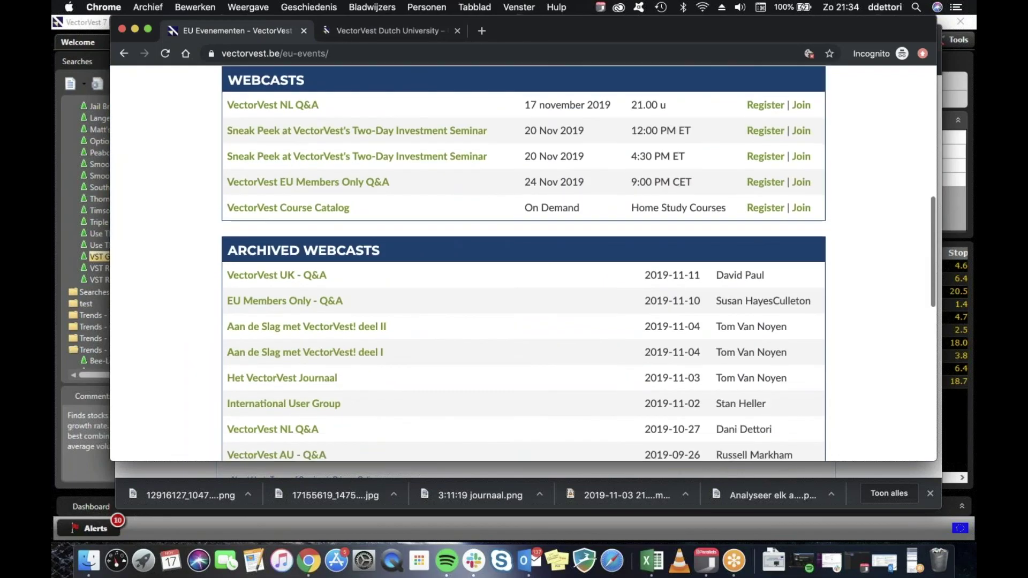
pyautogui.scroll(10, 563, 279)
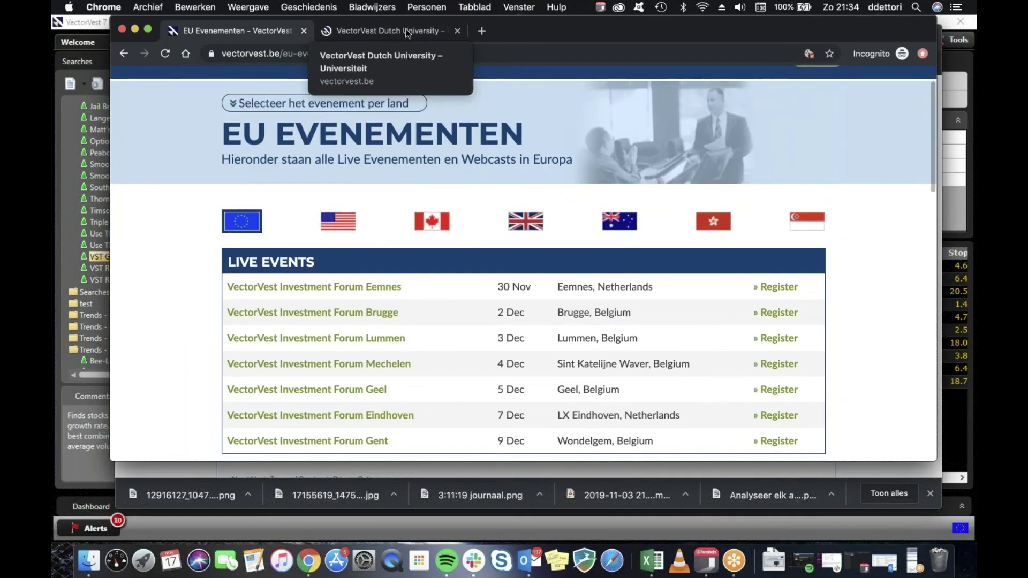
pyautogui.moveTo(554, 33)
pyautogui.mouseDown()
pyautogui.moveTo(555, 46)
pyautogui.moveTo(567, 30)
pyautogui.mouseUp()
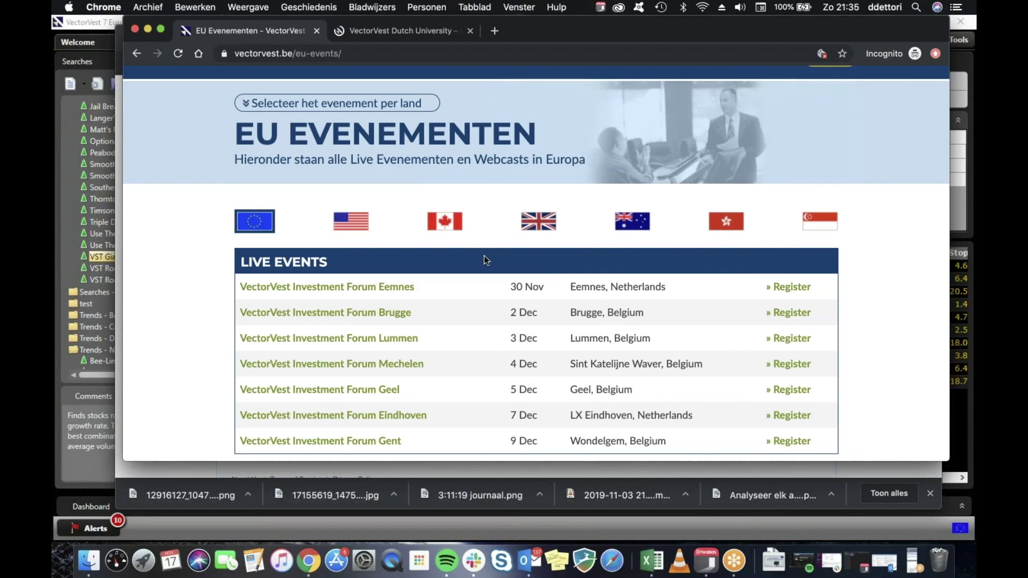
pyautogui.click(910, 559)
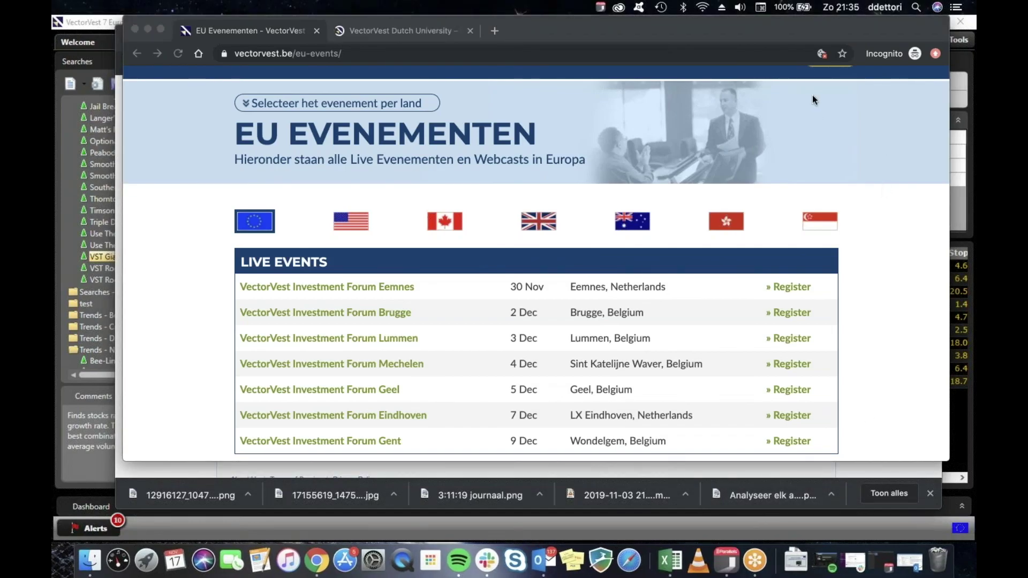